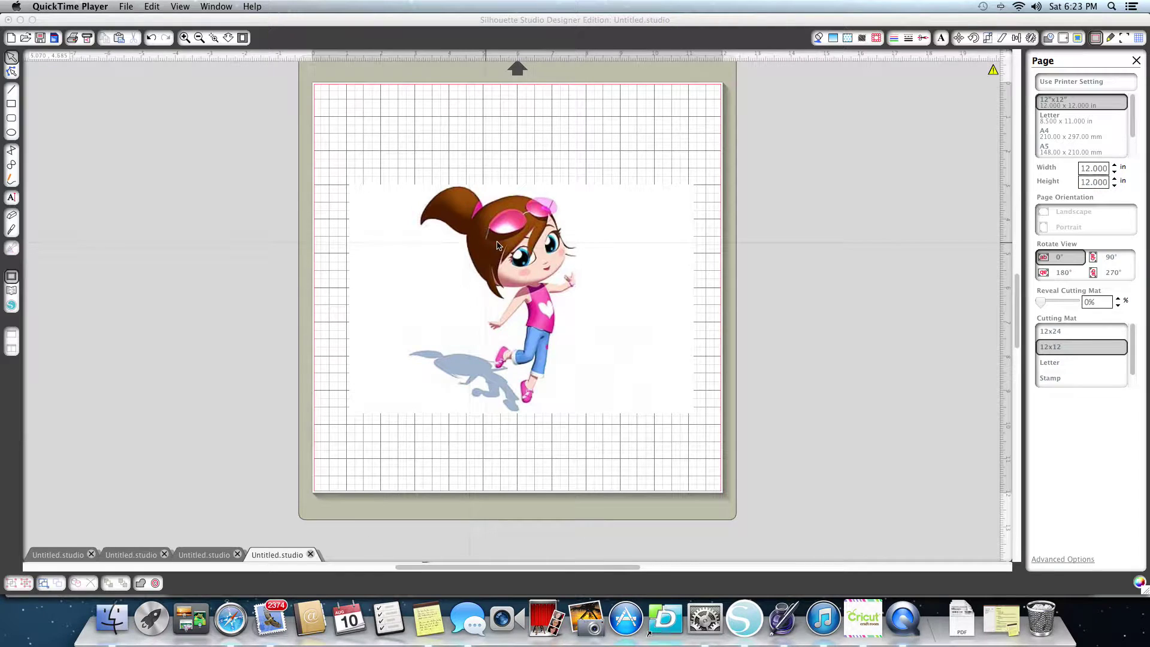
Step: Drag the cartoon girl image left off the cutting mat and nudge it up
{"action": "left_click", "coordinate": [753, 221]}
{"action": "left_click_drag", "start_coordinate": [490, 251], "coordinate": [145, 234]}
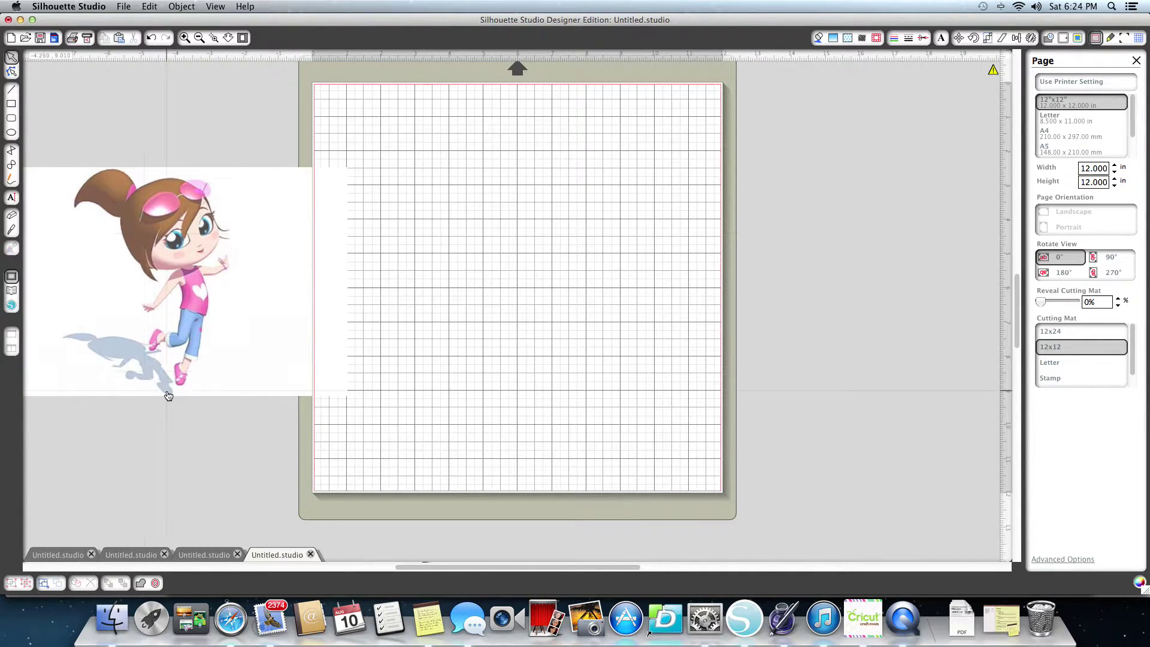
{"action": "left_click_drag", "start_coordinate": [160, 251], "coordinate": [123, 257]}
{"action": "left_click", "coordinate": [354, 556]}
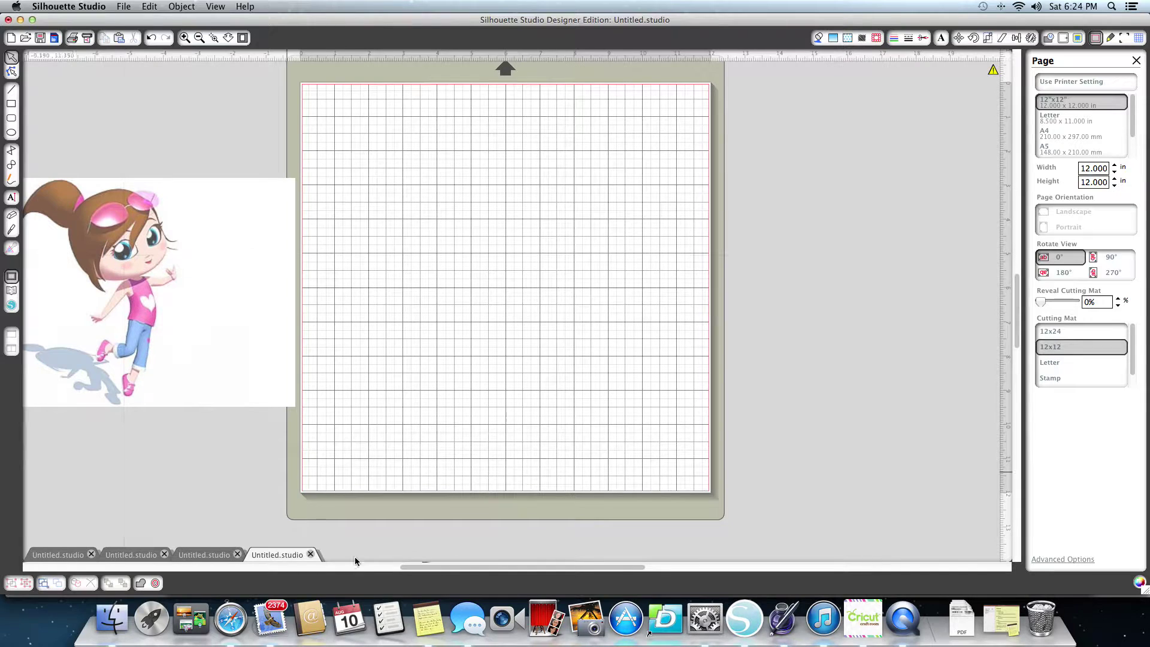
Step: Scroll the canvas, reselect the girl image and bring up the Trace panel
{"action": "left_click_drag", "start_coordinate": [469, 573], "coordinate": [401, 570]}
{"action": "left_click_drag", "start_coordinate": [316, 373], "coordinate": [283, 374]}
{"action": "left_click", "coordinate": [537, 540]}
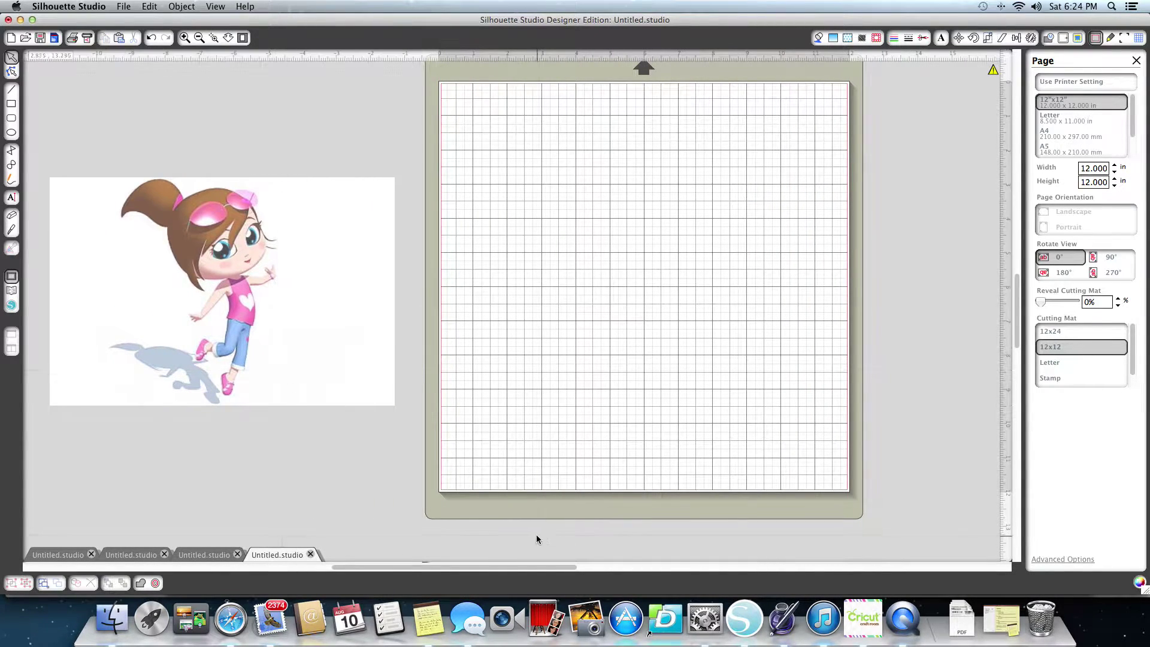
{"action": "left_click_drag", "start_coordinate": [499, 573], "coordinate": [428, 565]}
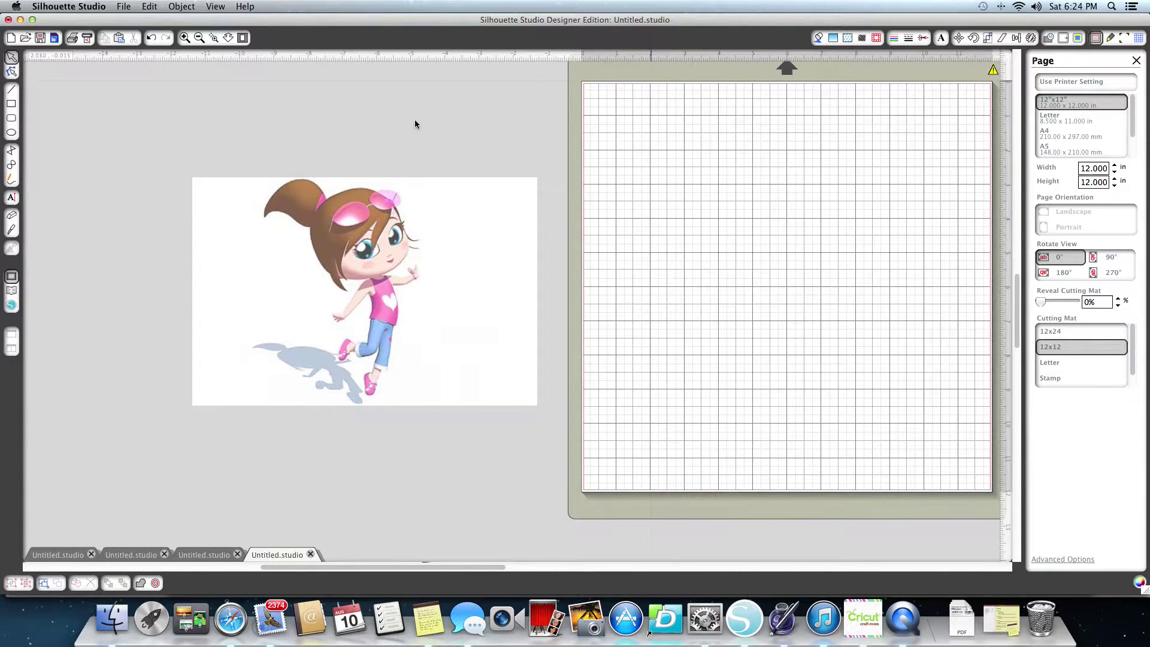
{"action": "left_click", "coordinate": [459, 263]}
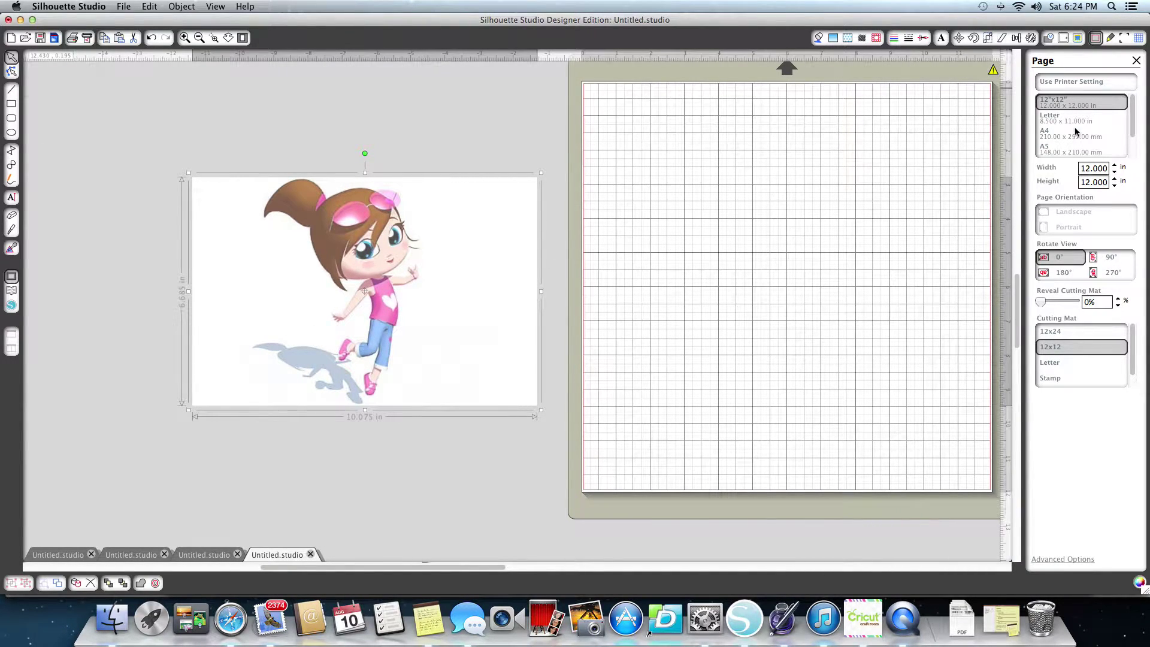
{"action": "left_click", "coordinate": [1078, 38]}
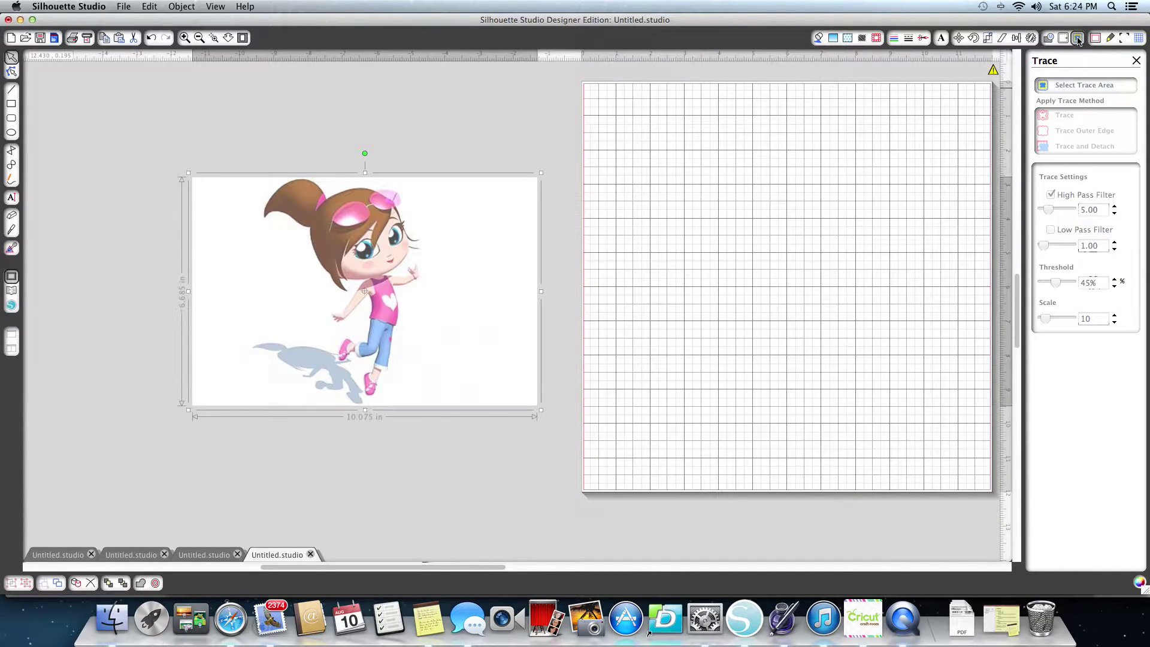
Step: Mark the whole girl as trace area, disable High Pass Filter, and set threshold to 94%
{"action": "left_click", "coordinate": [1044, 88]}
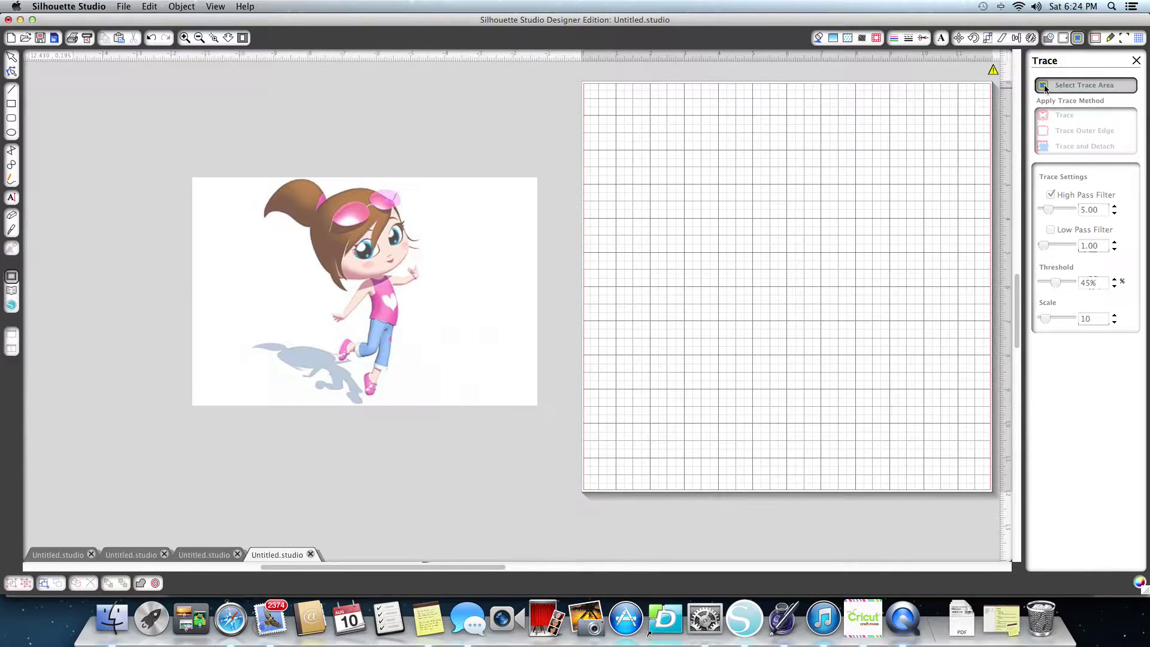
{"action": "mouse_move", "coordinate": [129, 137]}
{"action": "left_mouse_down"}
{"action": "mouse_move", "coordinate": [329, 146]}
{"action": "mouse_move", "coordinate": [568, 224]}
{"action": "mouse_move", "coordinate": [581, 386]}
{"action": "mouse_move", "coordinate": [555, 449]}
{"action": "left_mouse_up"}
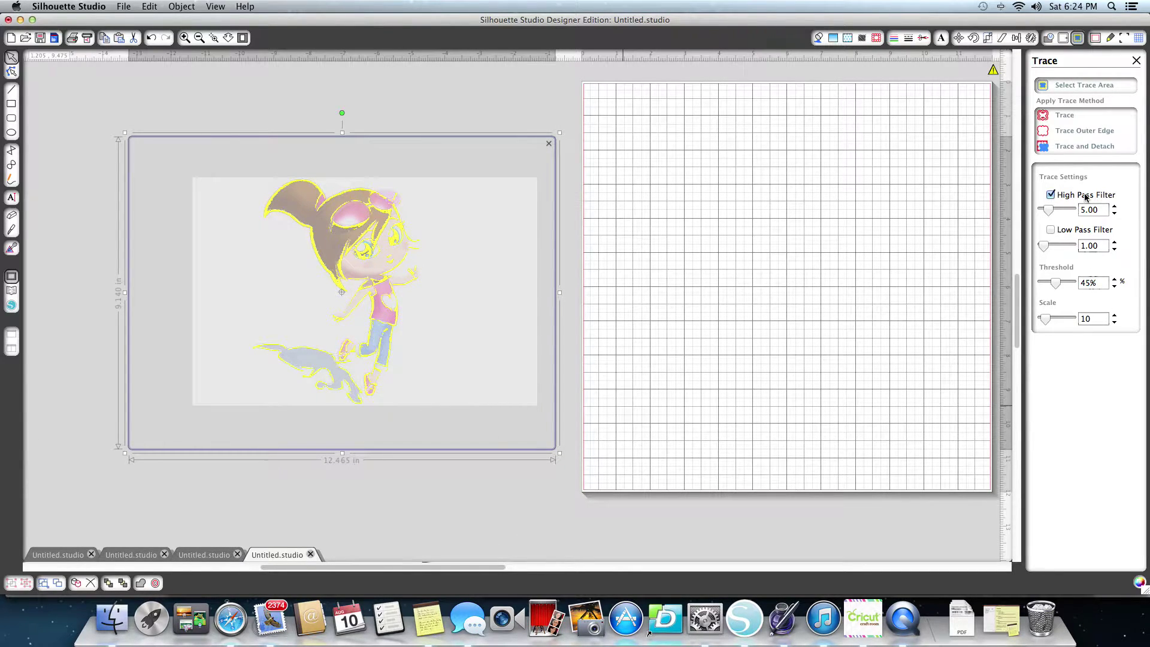
{"action": "left_click", "coordinate": [1051, 196]}
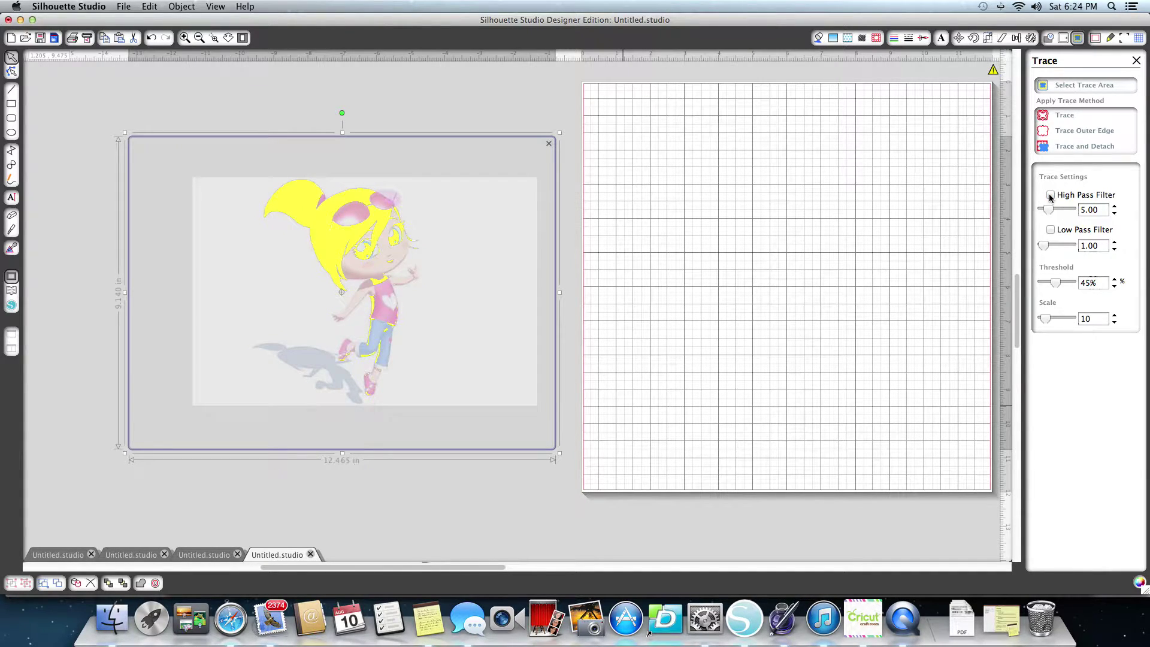
{"action": "left_click", "coordinate": [1057, 288]}
{"action": "left_click_drag", "start_coordinate": [1057, 288], "coordinate": [1071, 287]}
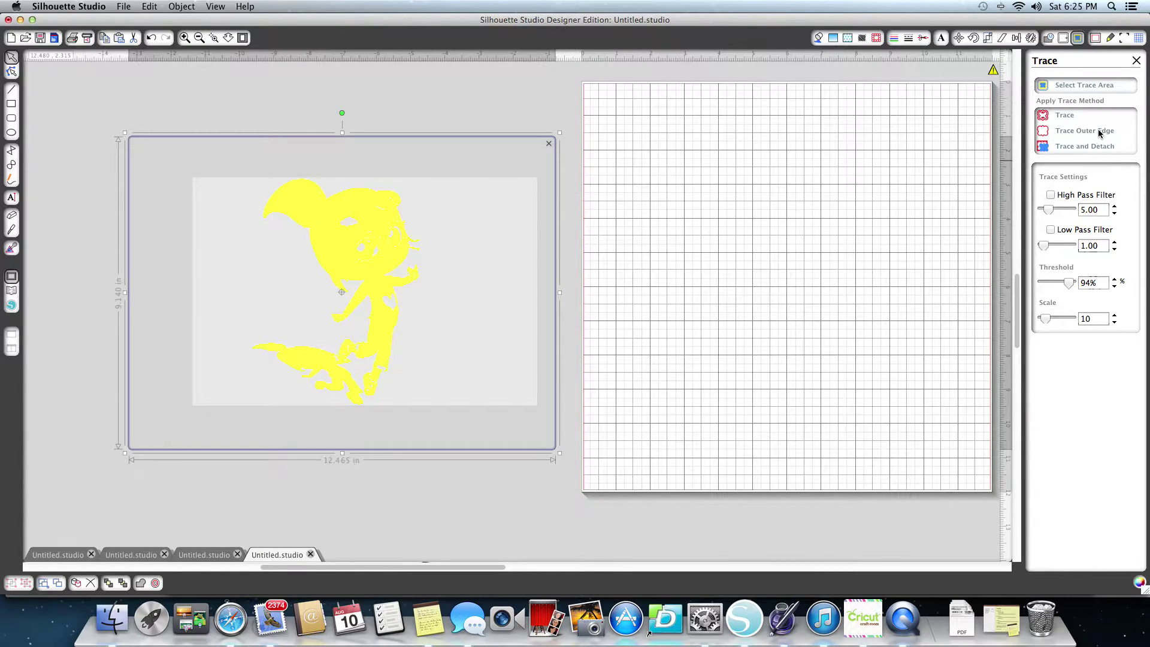
Step: Trace the girl's outer edge and crop the image to a 4.900 in wide piece
{"action": "left_click", "coordinate": [1063, 131]}
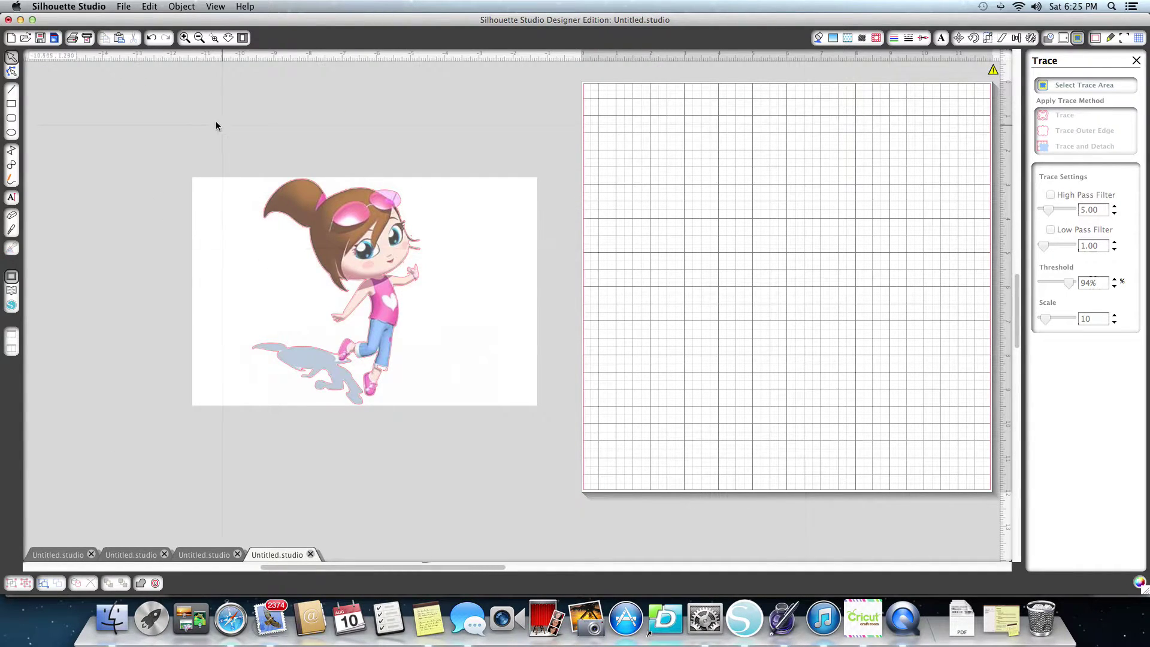
{"action": "left_click_drag", "start_coordinate": [166, 147], "coordinate": [537, 413]}
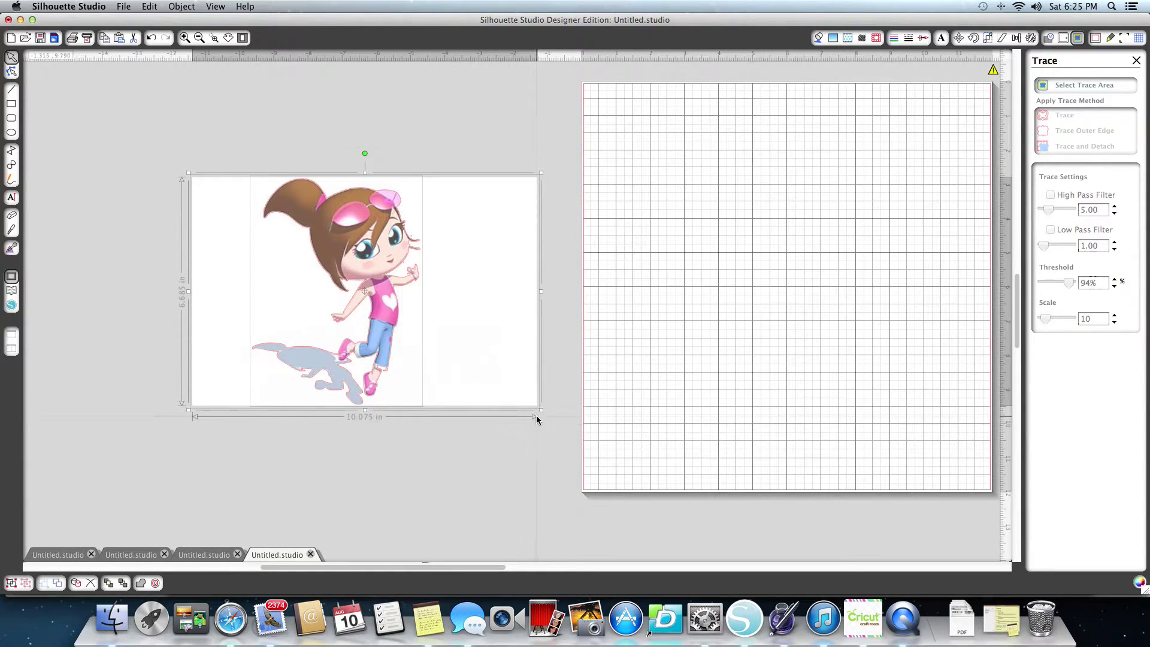
{"action": "left_click", "coordinate": [183, 7]}
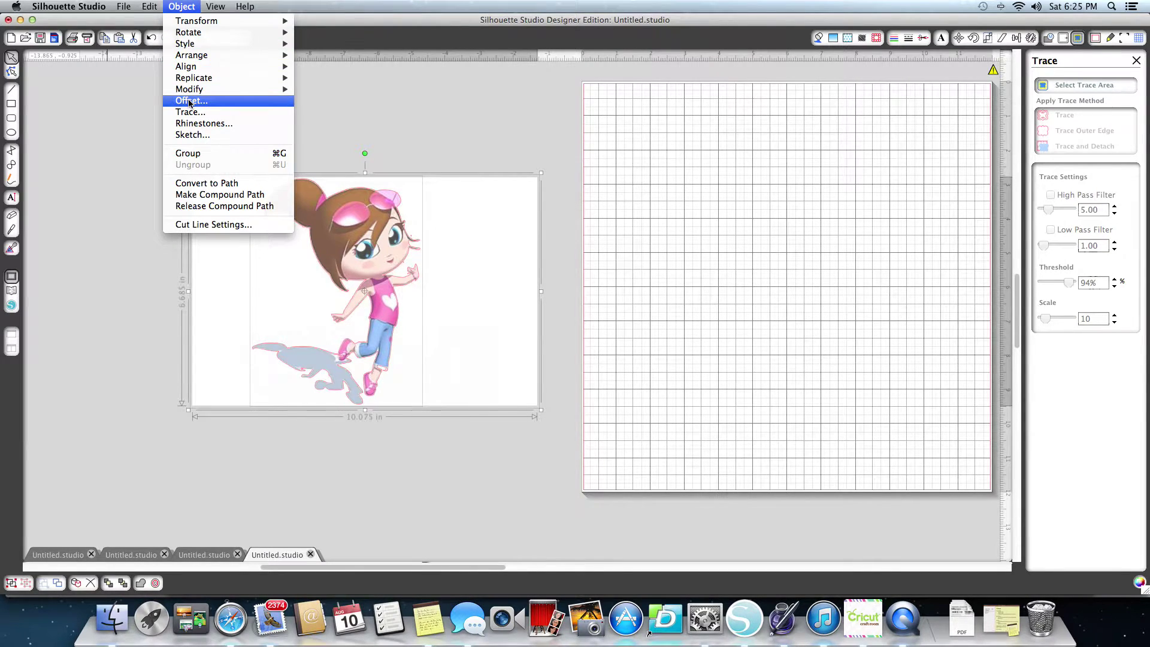
{"action": "mouse_move", "coordinate": [190, 94]}
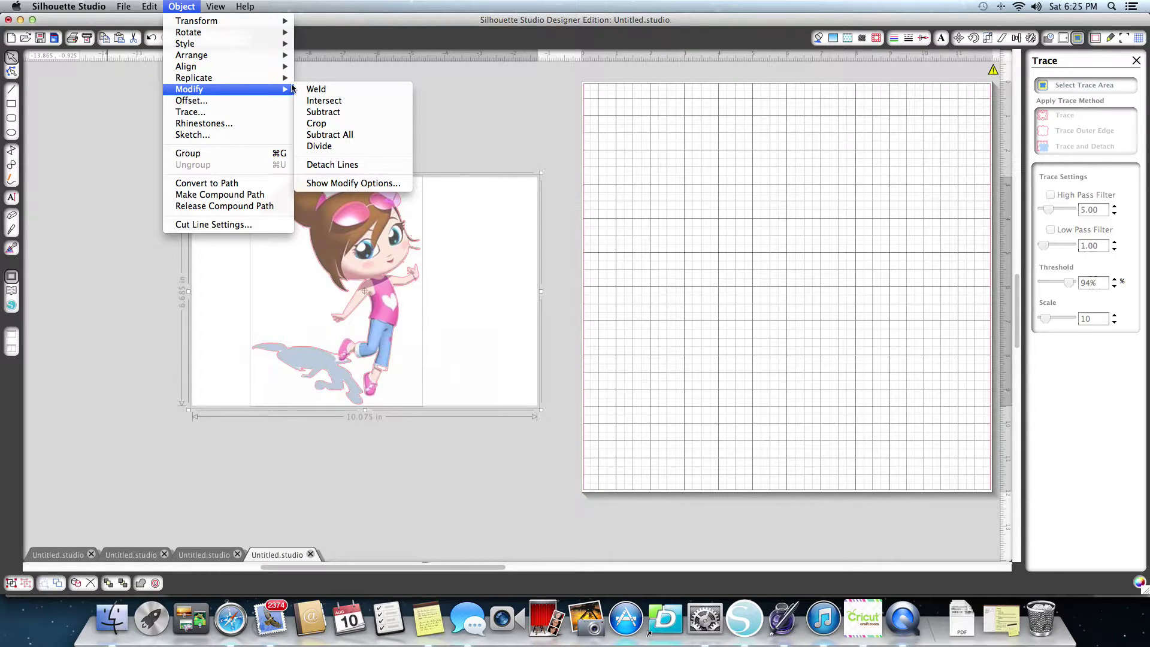
{"action": "left_click", "coordinate": [318, 126]}
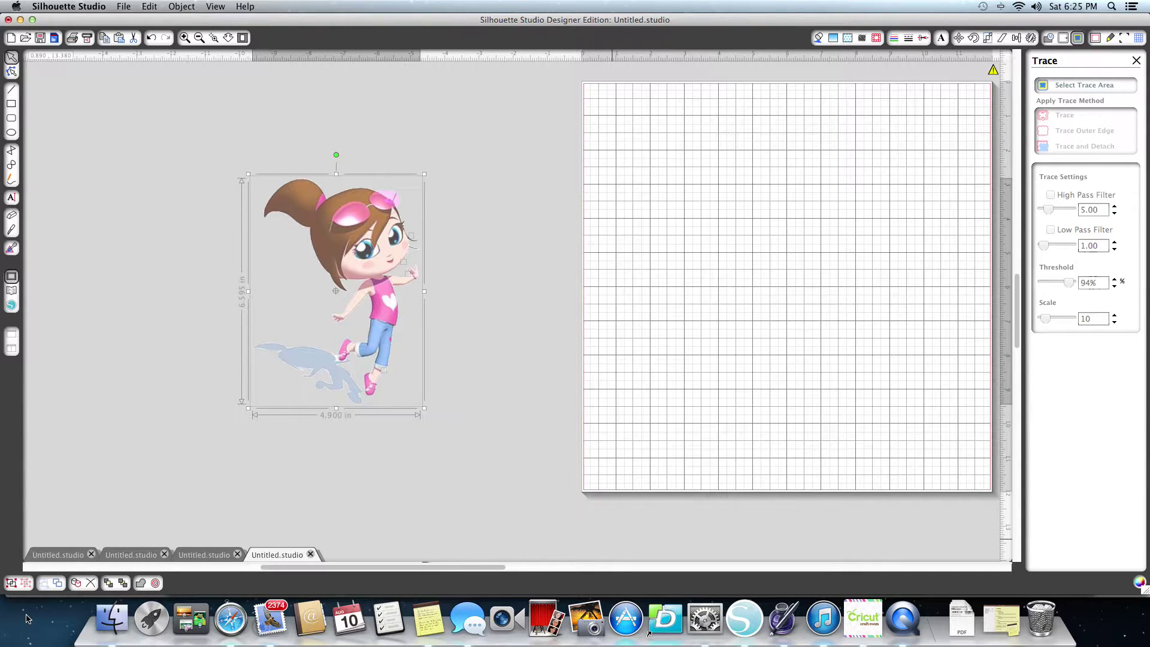
{"action": "left_click_drag", "start_coordinate": [334, 255], "coordinate": [279, 237]}
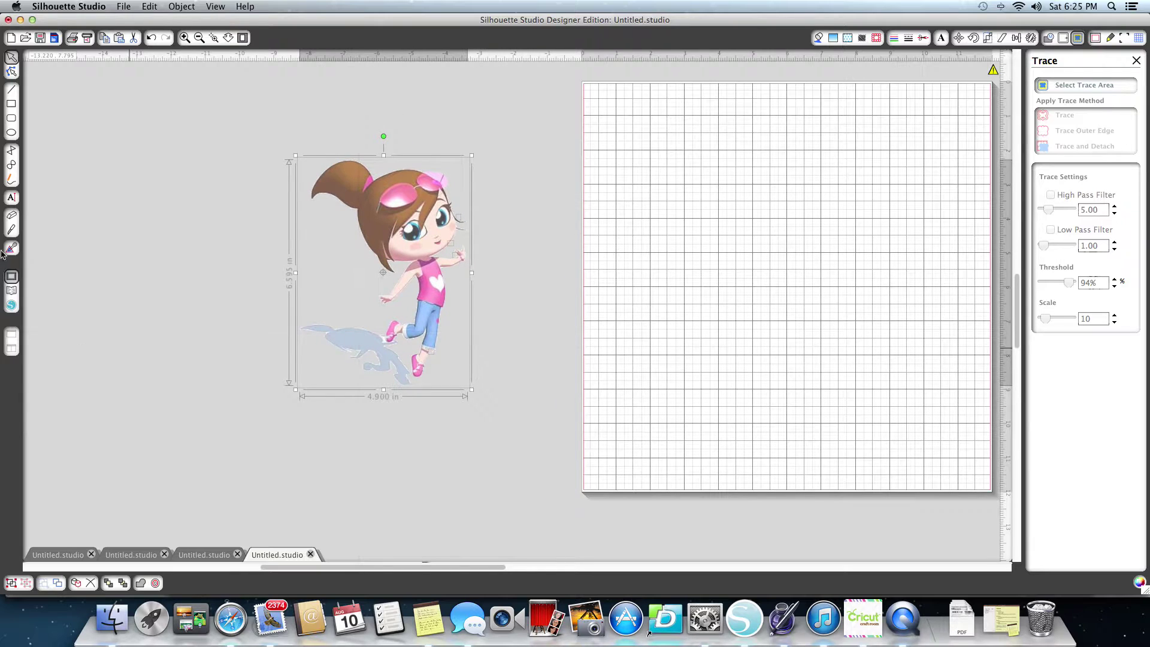
Step: Slice the grey shadow off the girl's foot with the Knife and drag it left
{"action": "left_click", "coordinate": [12, 227]}
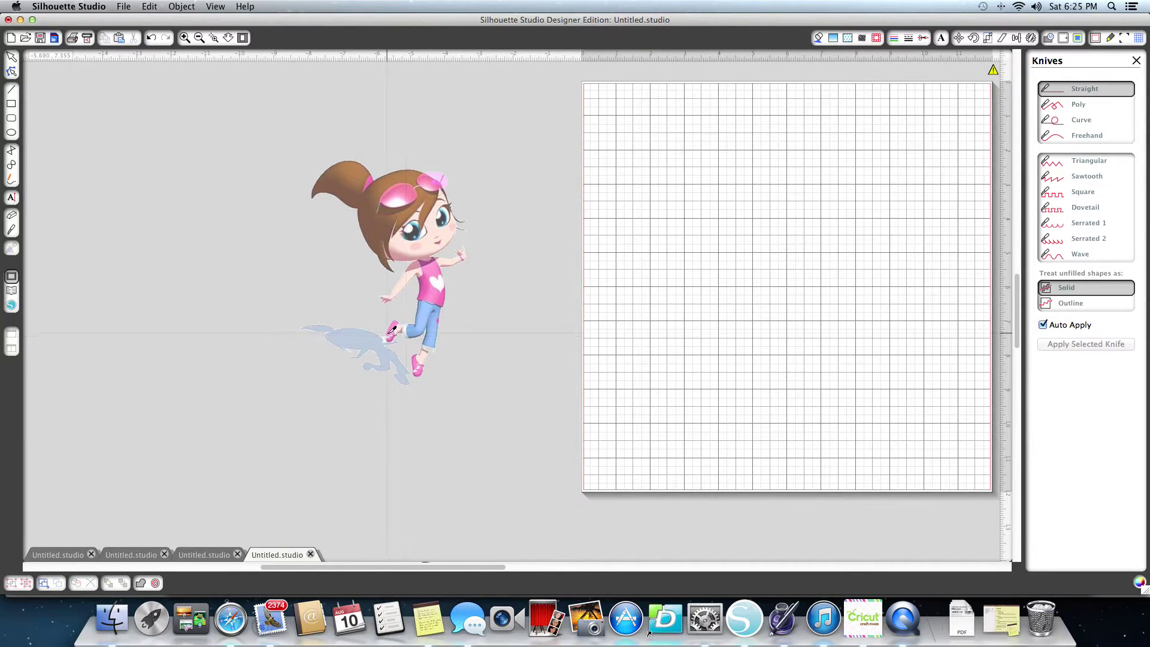
{"action": "left_click_drag", "start_coordinate": [393, 328], "coordinate": [390, 339]}
{"action": "left_click", "coordinate": [11, 60]}
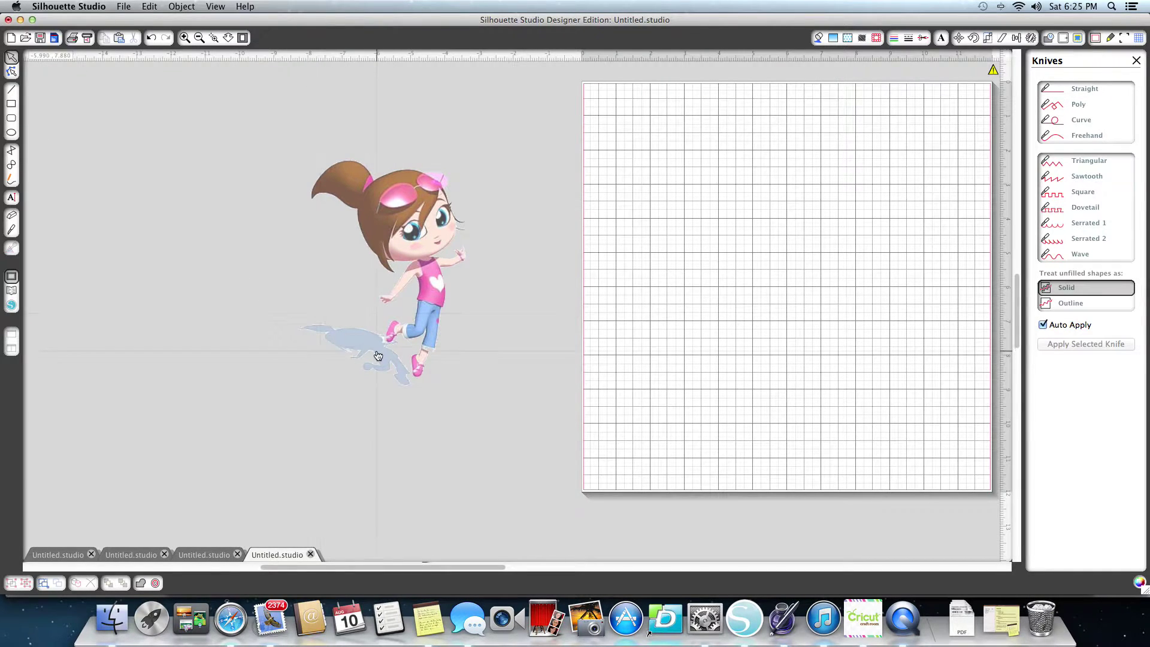
{"action": "left_click_drag", "start_coordinate": [374, 351], "coordinate": [207, 371]}
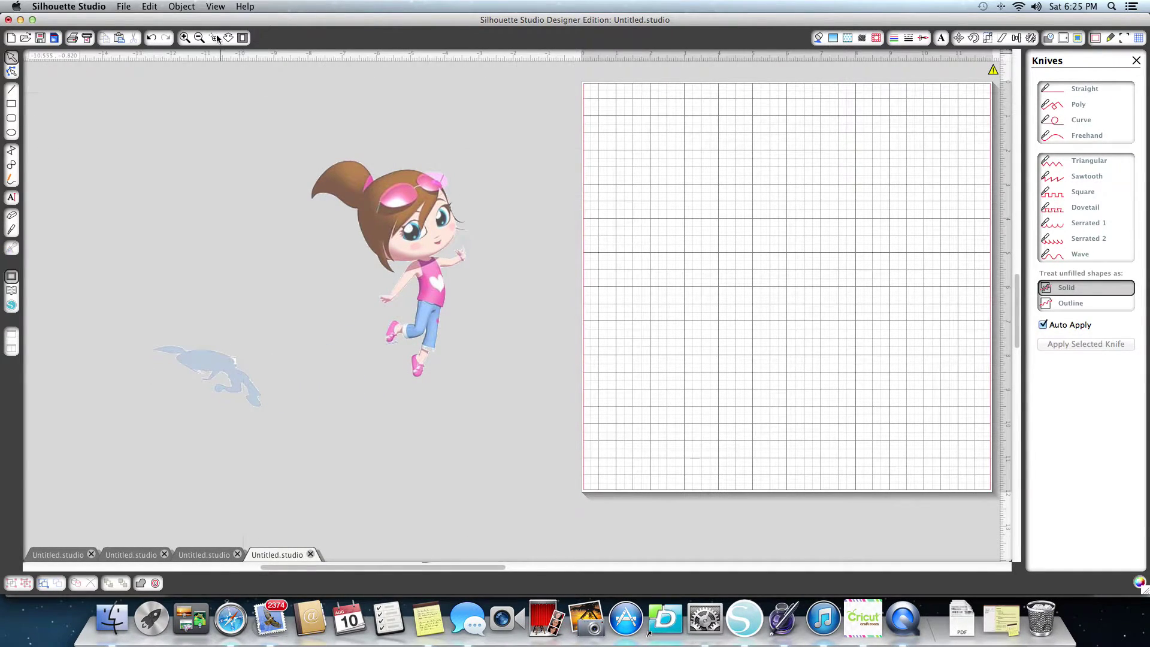
Step: Move the girl onto the cutting mat, adjusting zoom, and select the leftover shadow
{"action": "left_click", "coordinate": [185, 37]}
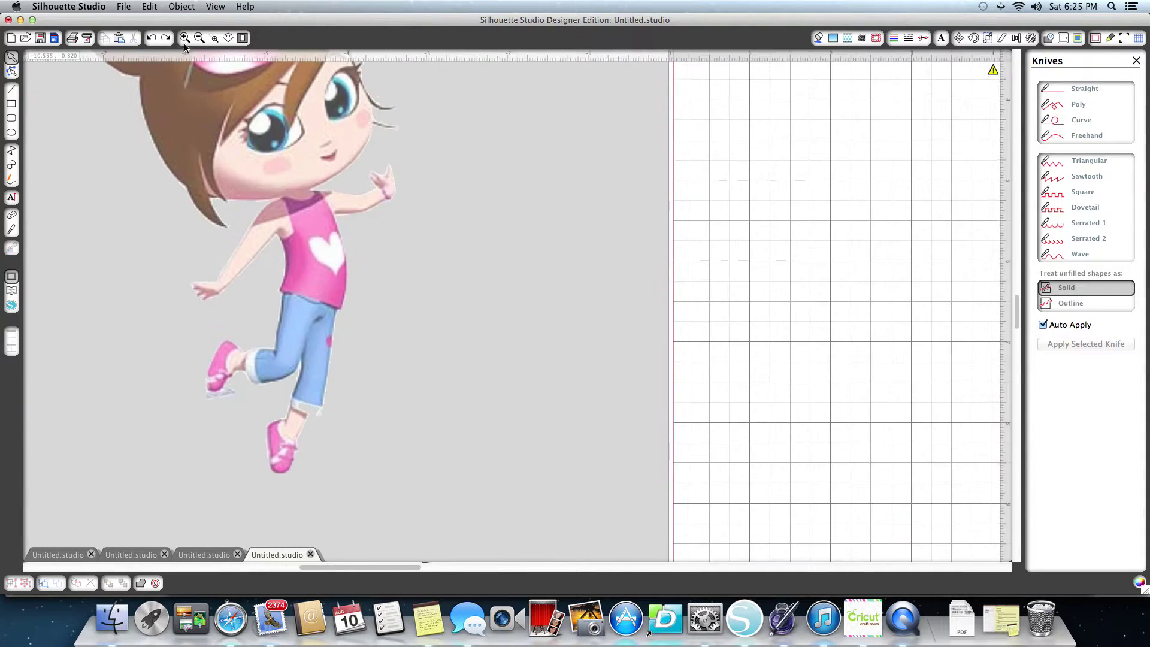
{"action": "left_click_drag", "start_coordinate": [258, 235], "coordinate": [438, 207]}
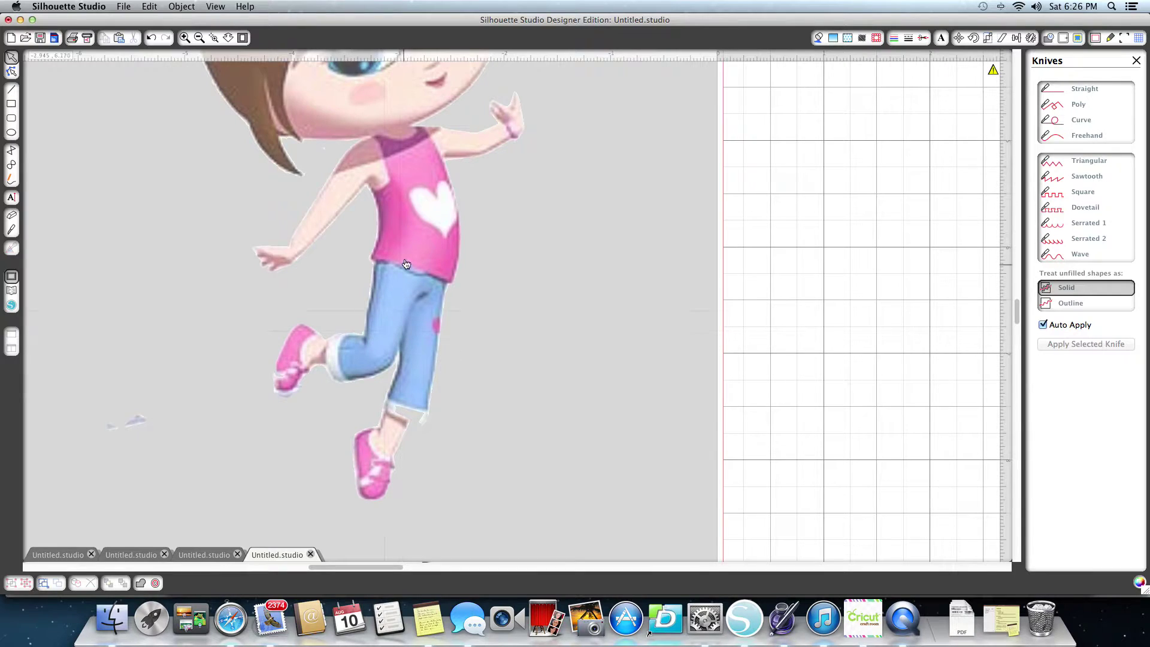
{"action": "scroll", "coordinate": [302, 71], "scroll_direction": "right", "scroll_amount": 1}
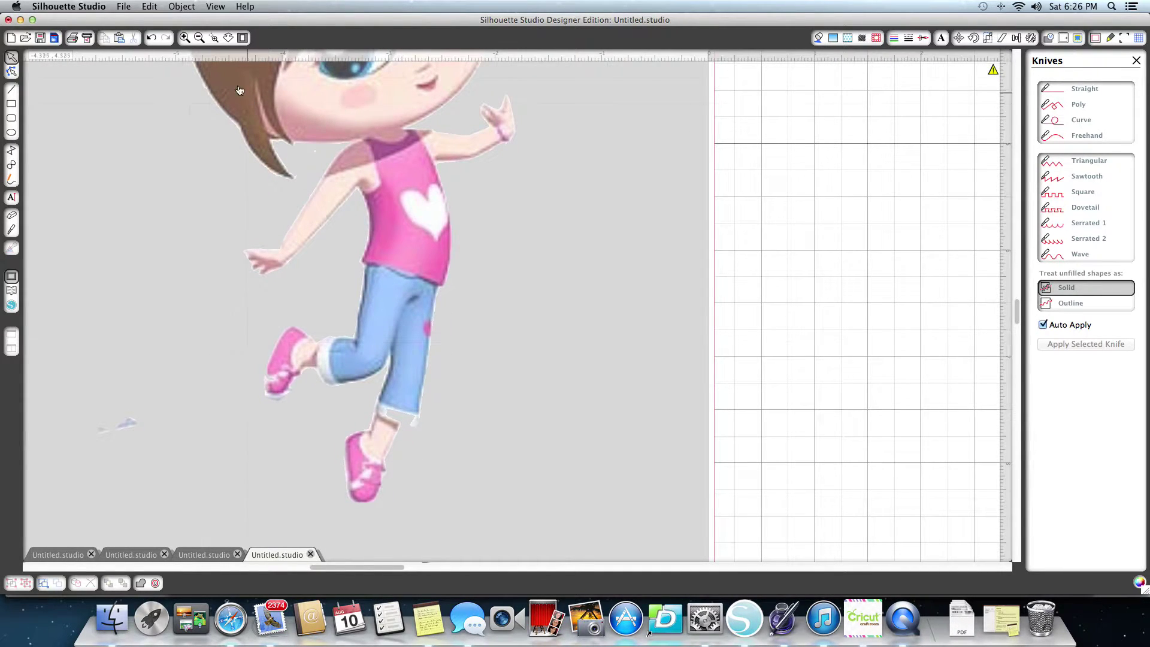
{"action": "left_click", "coordinate": [185, 38]}
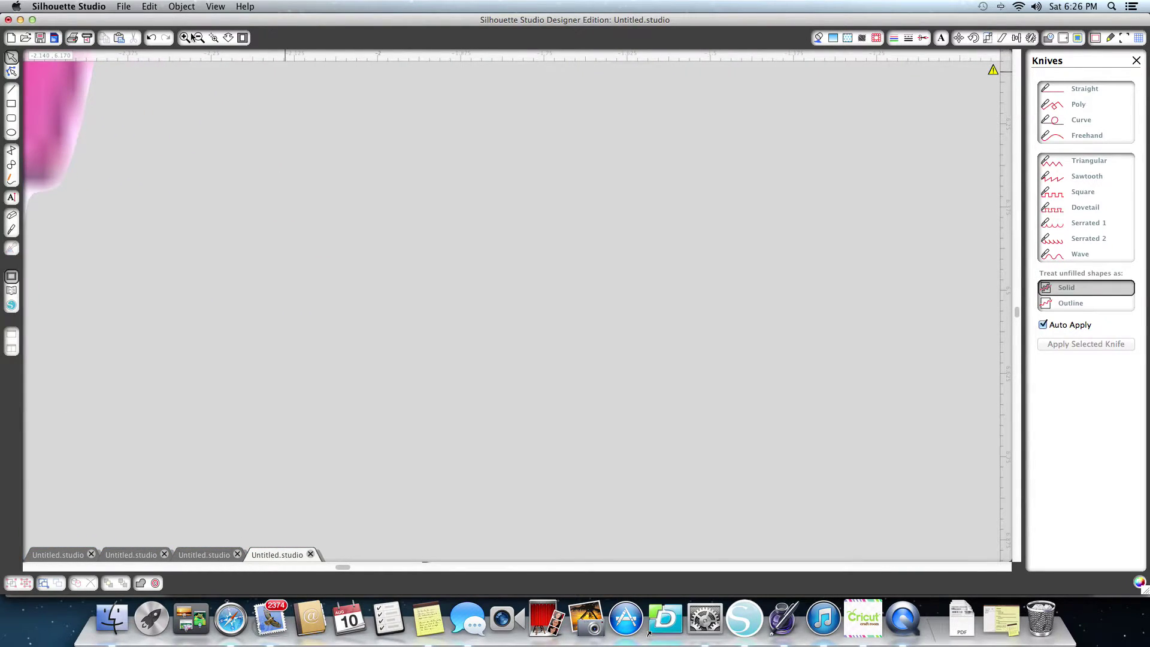
{"action": "left_click", "coordinate": [199, 38]}
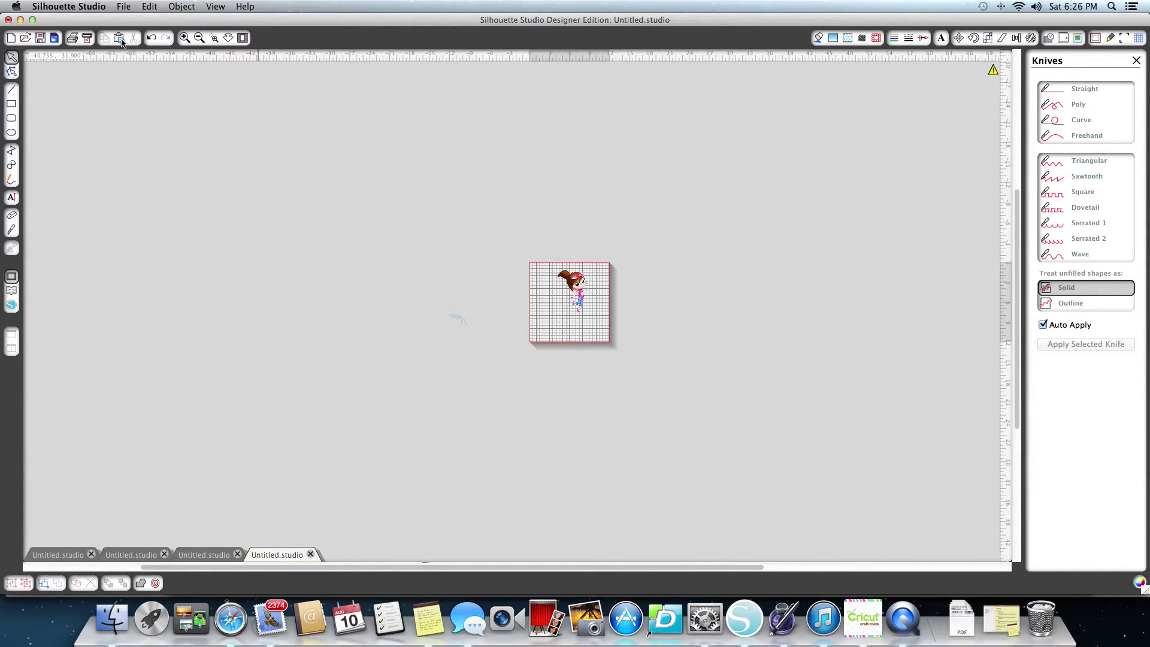
{"action": "left_click", "coordinate": [185, 37]}
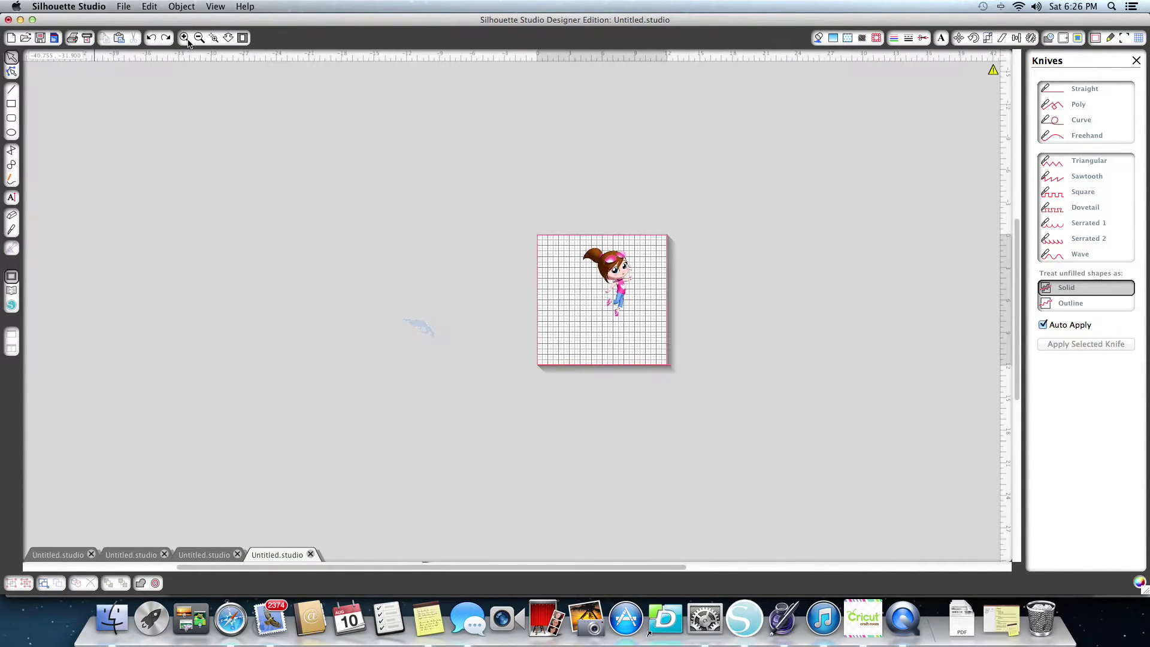
{"action": "left_click", "coordinate": [186, 39]}
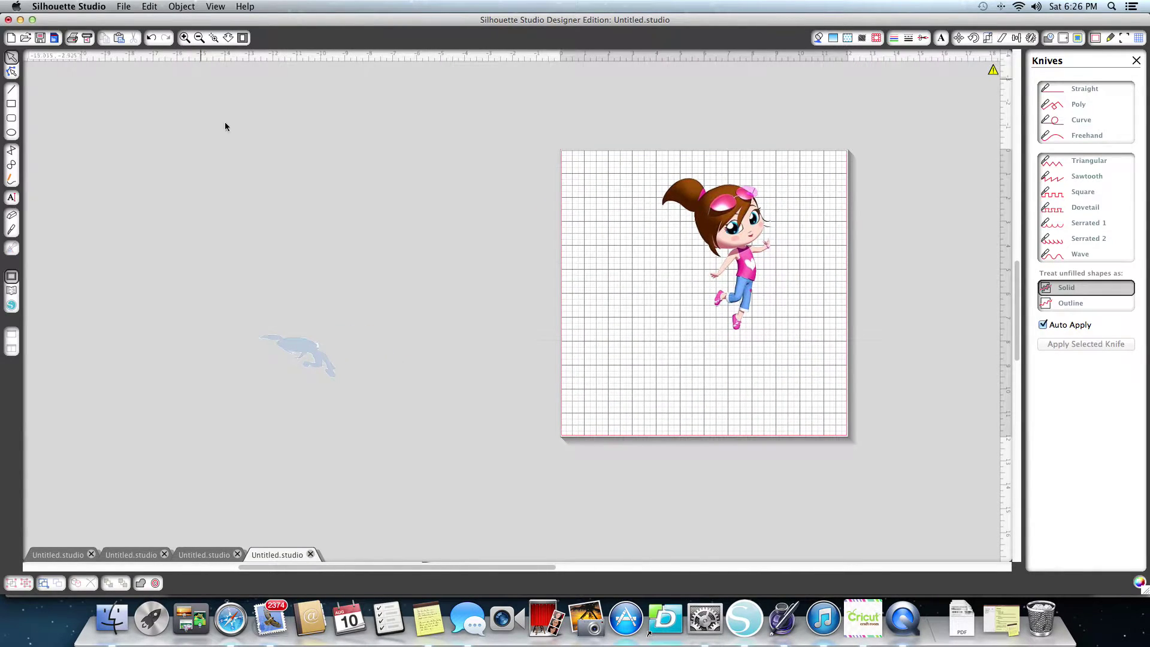
{"action": "left_click", "coordinate": [296, 354]}
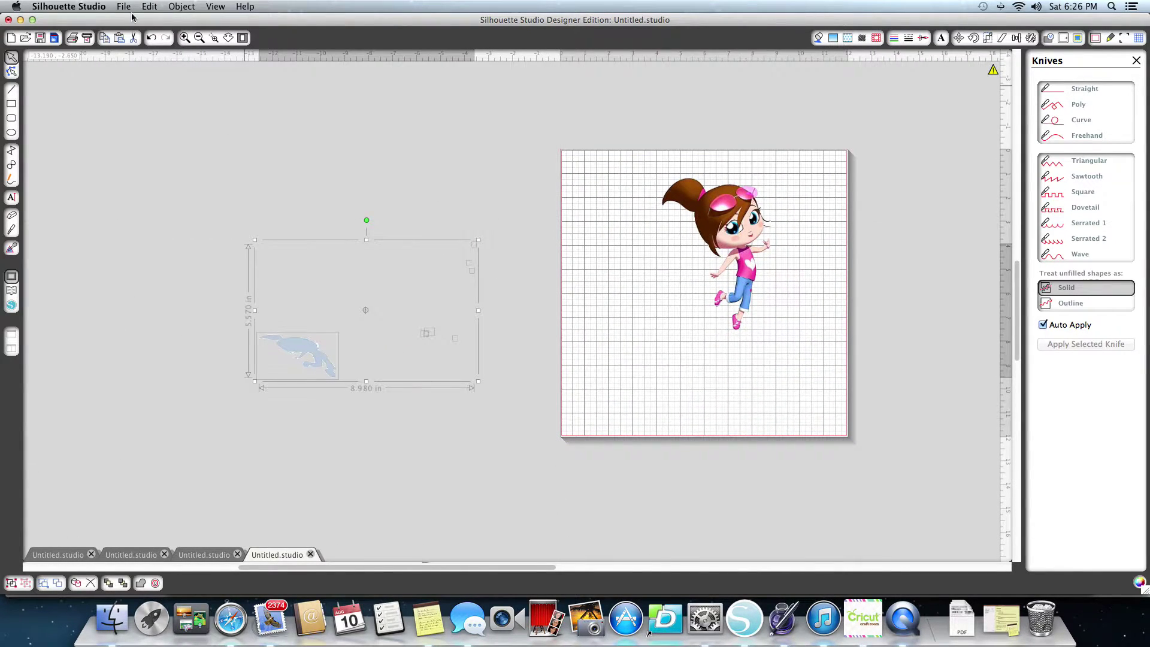
Step: Delete the detached shadow piece and reposition the girl lower on the mat
{"action": "left_click", "coordinate": [134, 38]}
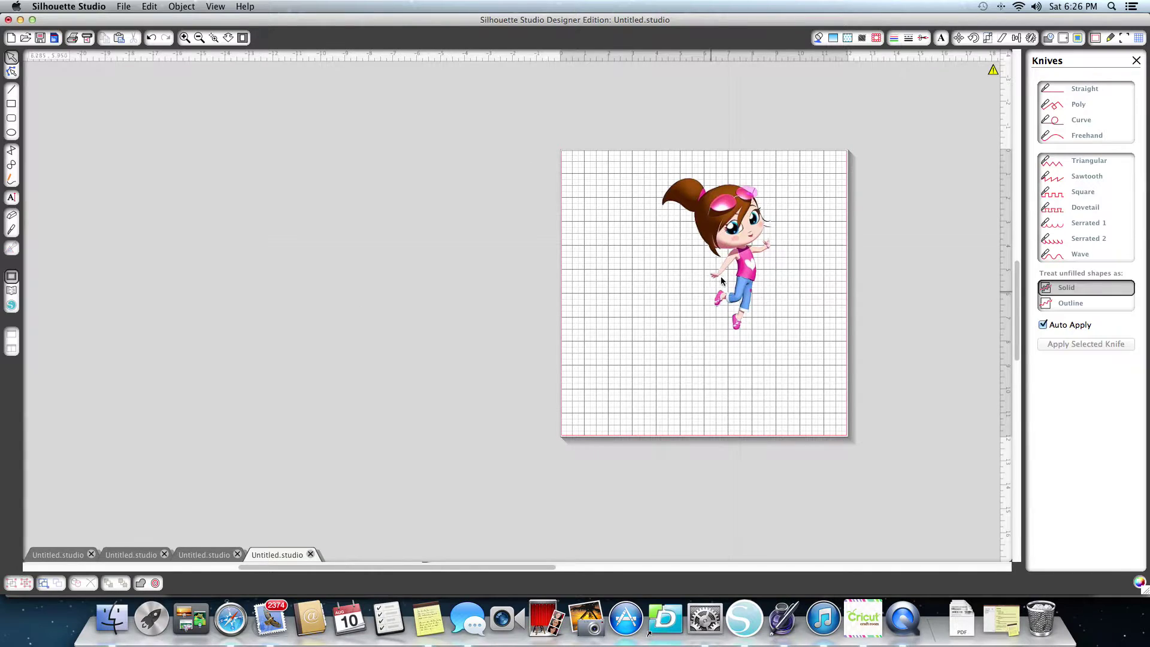
{"action": "left_click_drag", "start_coordinate": [742, 220], "coordinate": [691, 230]}
{"action": "left_click", "coordinate": [746, 389]}
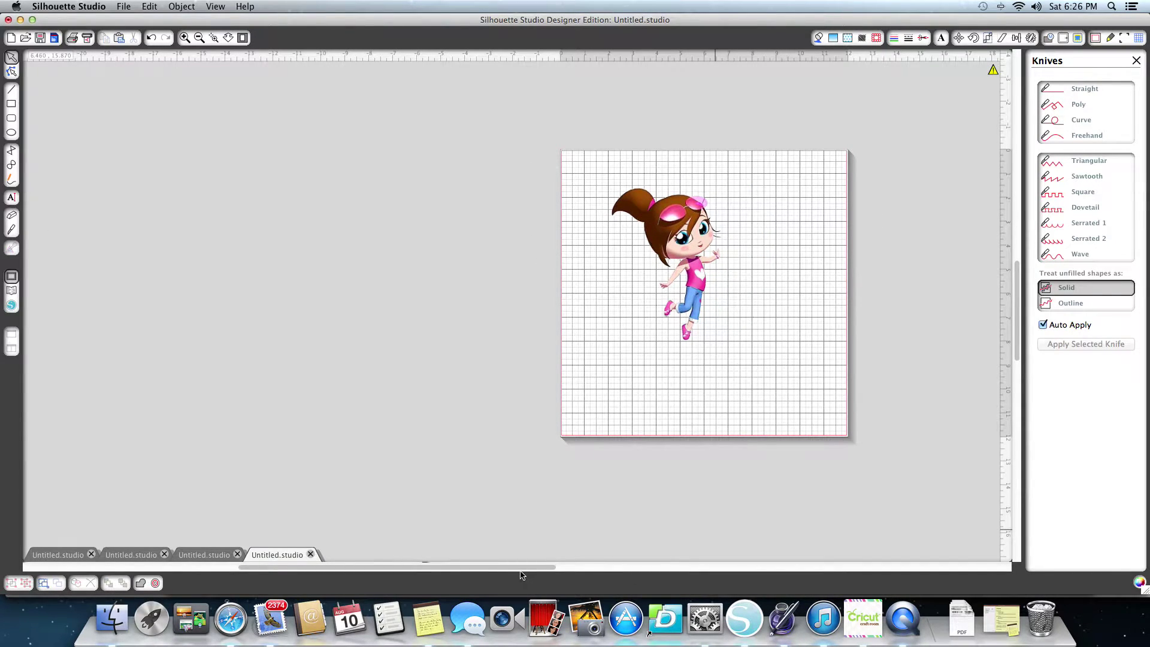
{"action": "left_click_drag", "start_coordinate": [521, 574], "coordinate": [643, 574]}
{"action": "left_click", "coordinate": [510, 240]}
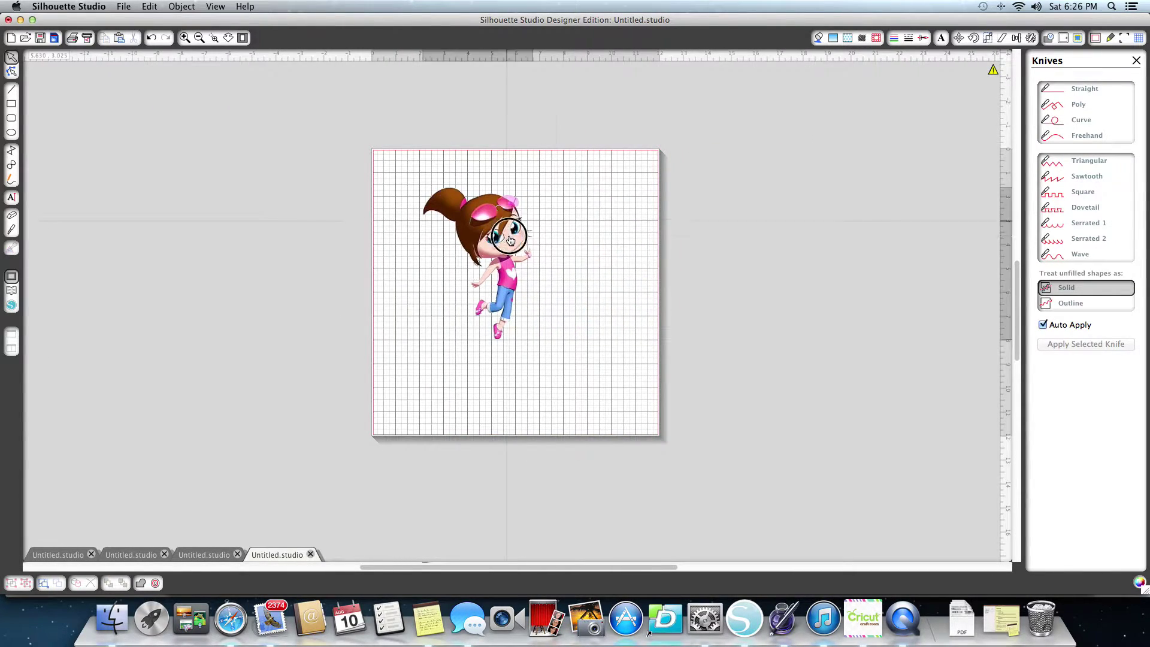
{"action": "left_click_drag", "start_coordinate": [510, 240], "coordinate": [516, 263]}
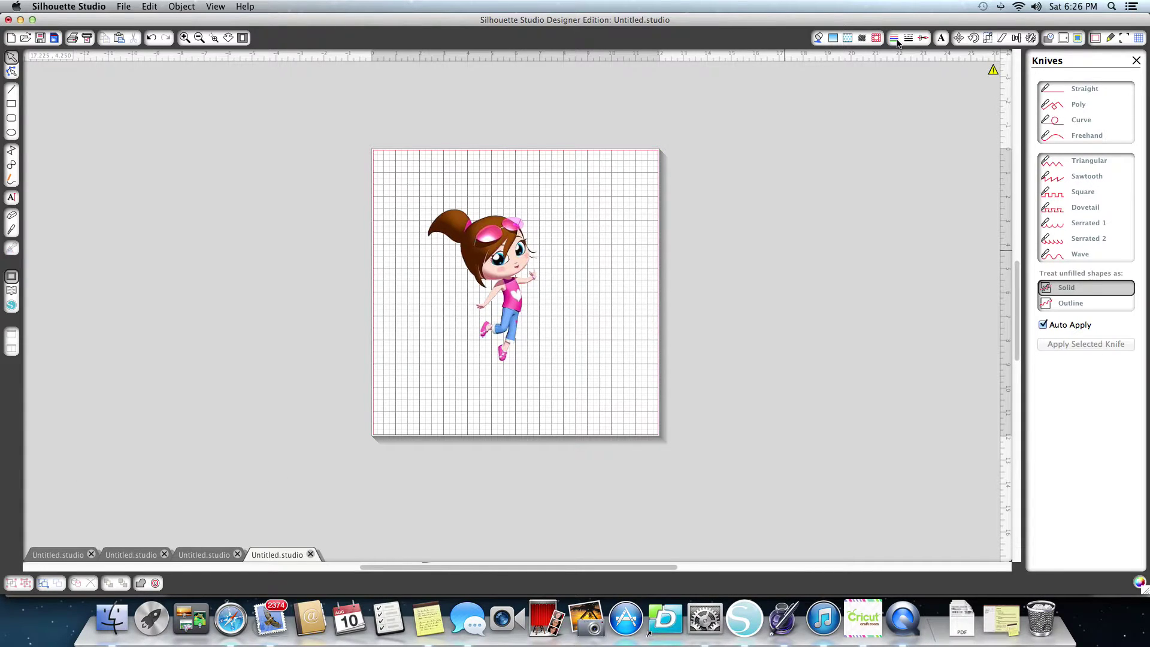
{"action": "left_click", "coordinate": [505, 270]}
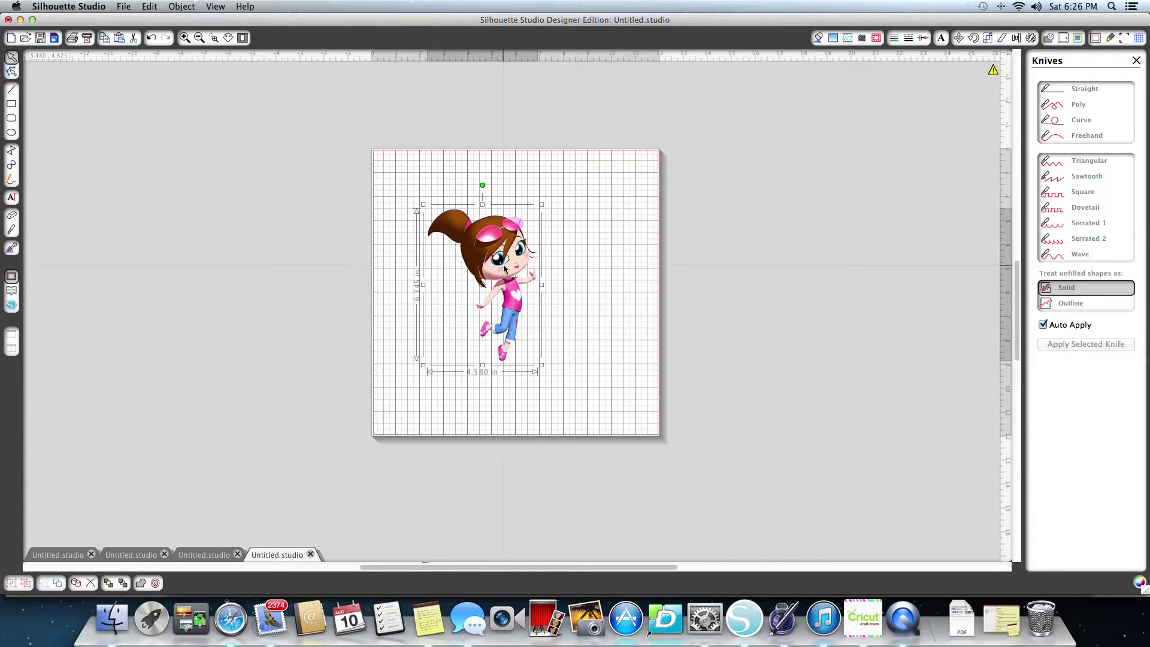
Step: Set the girl's cut style to Cut Edge and close the Cut Style panel
{"action": "left_click", "coordinate": [923, 38]}
{"action": "left_click", "coordinate": [1066, 105]}
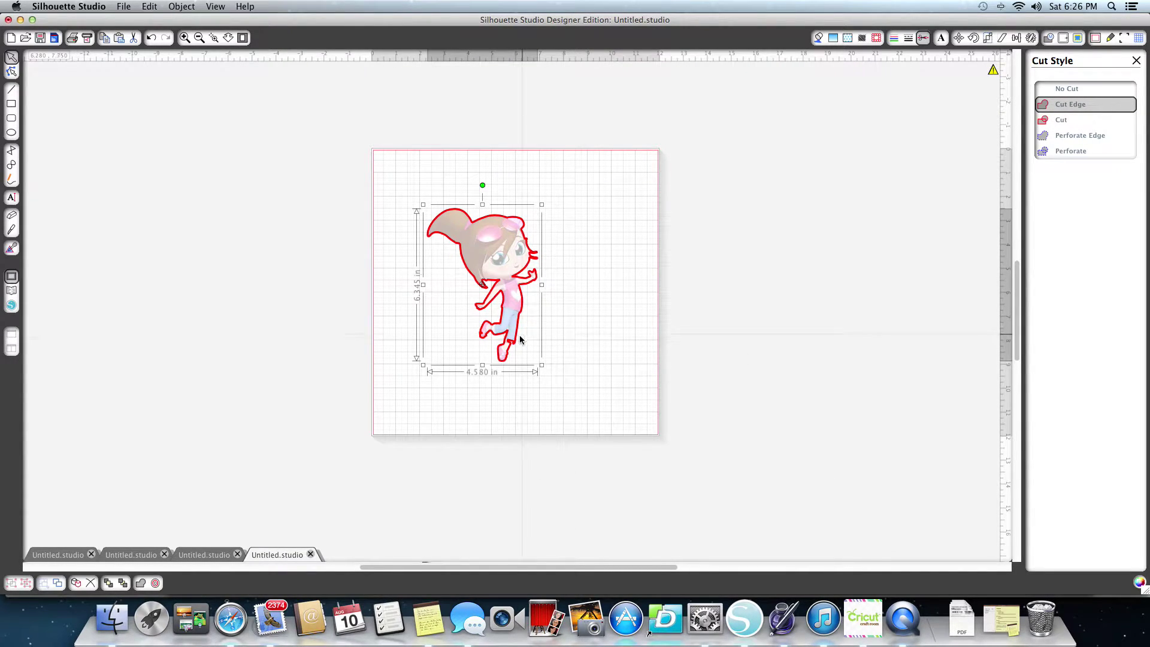
{"action": "scroll", "coordinate": [521, 336], "scroll_direction": "left", "scroll_amount": 1}
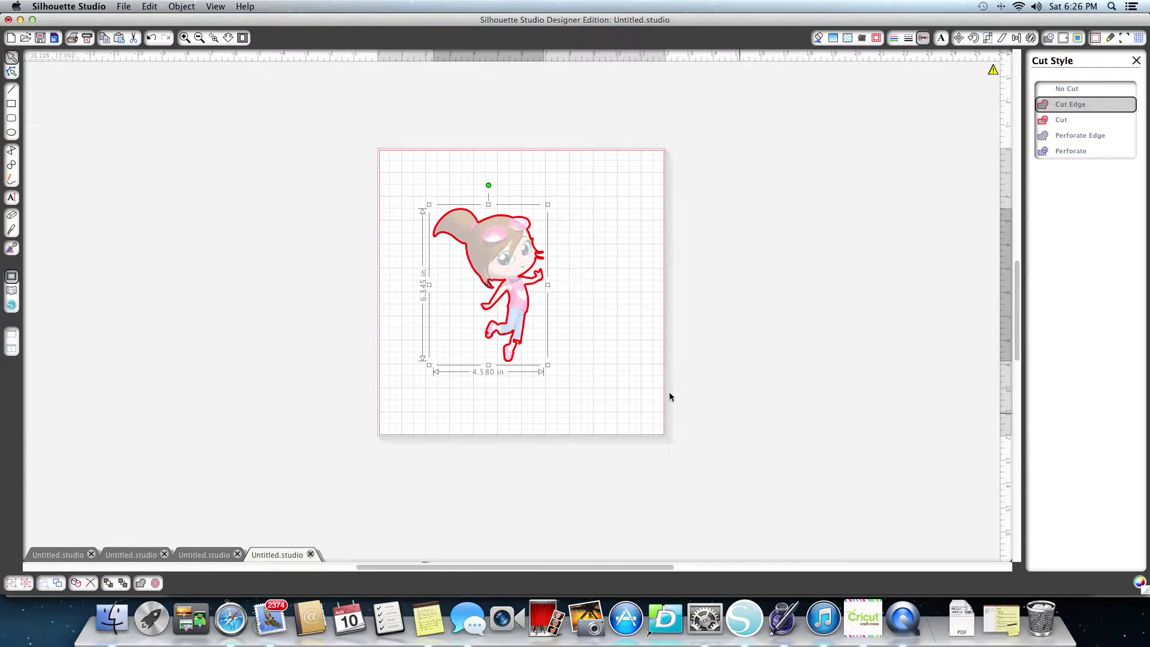
{"action": "left_click", "coordinate": [1135, 62]}
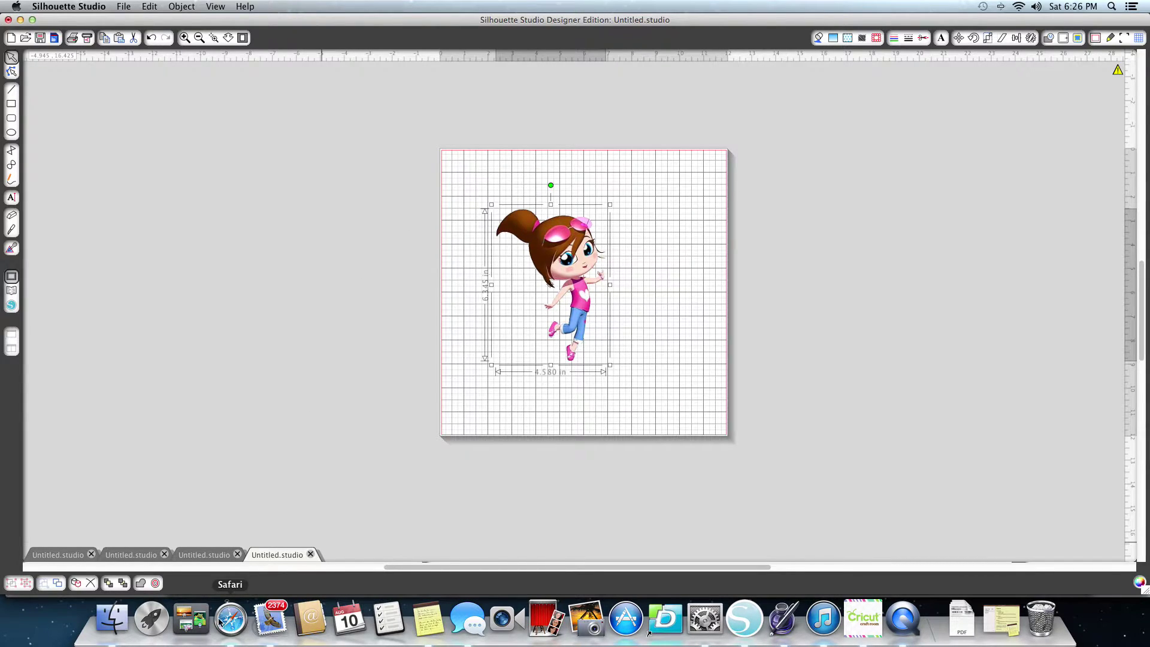
Step: Add a 0.050 in offset around the girl, fill it white, and group them
{"action": "left_click", "coordinate": [155, 583]}
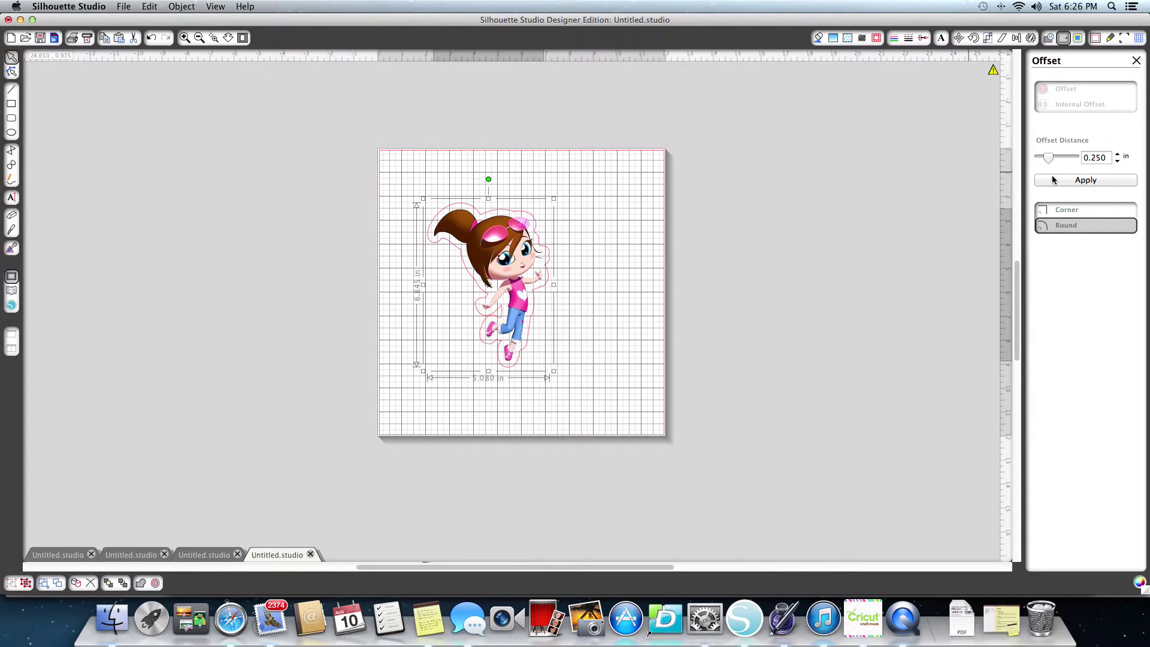
{"action": "left_click_drag", "start_coordinate": [1045, 158], "coordinate": [1043, 161]}
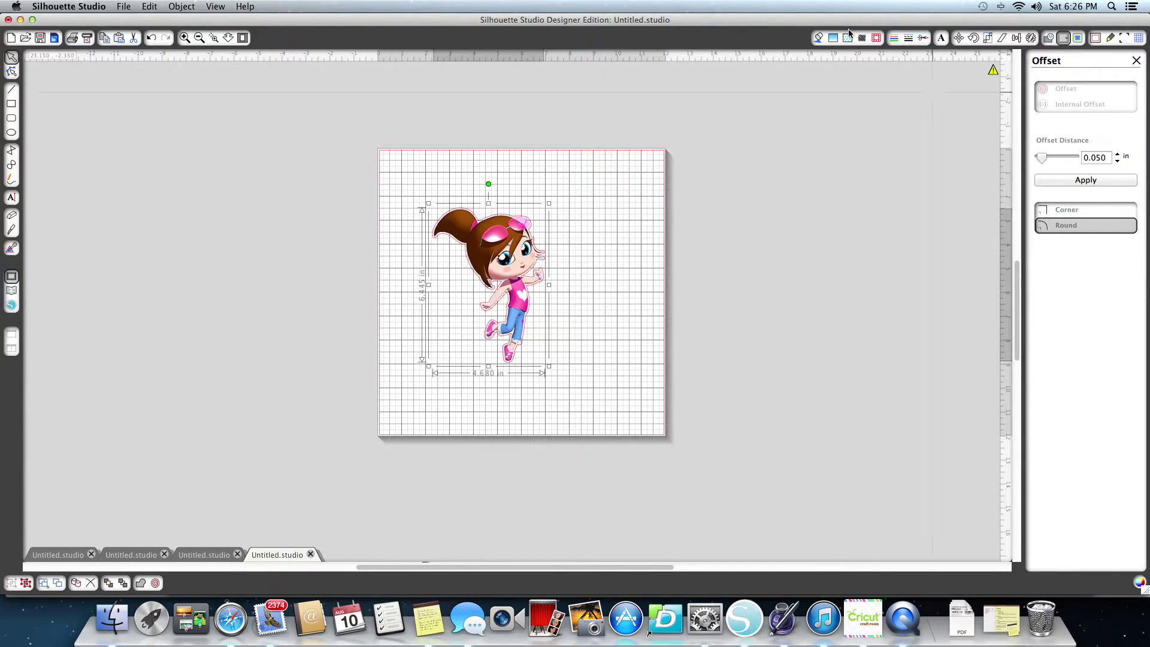
{"action": "left_click", "coordinate": [818, 39]}
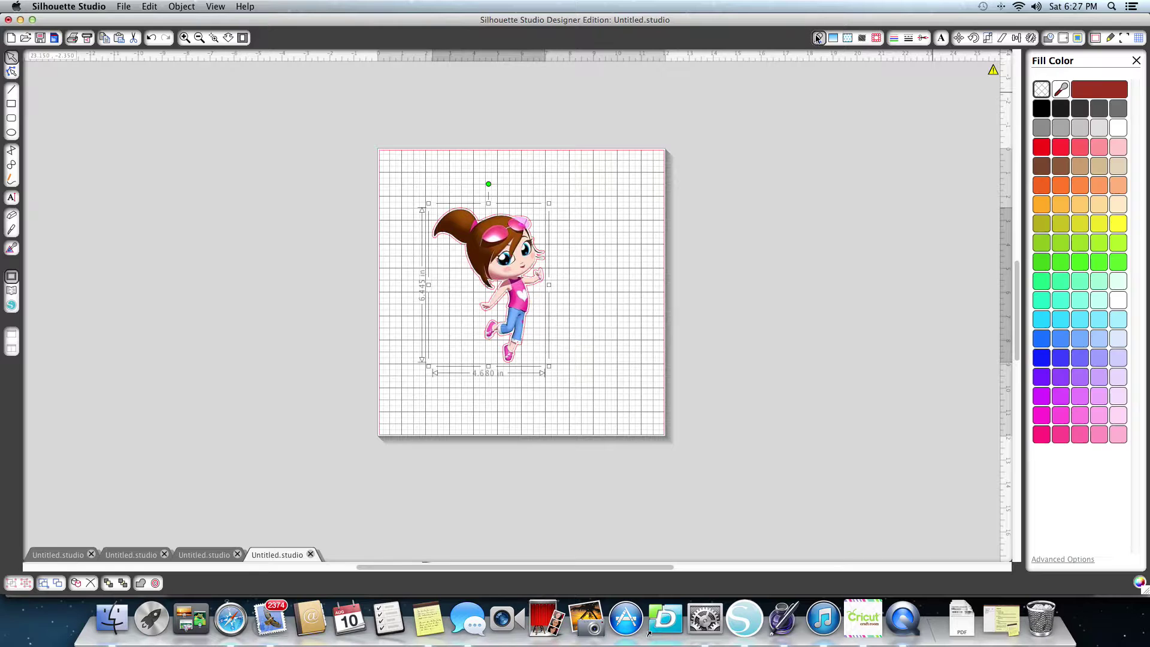
{"action": "left_click", "coordinate": [1118, 133]}
{"action": "left_click", "coordinate": [799, 142]}
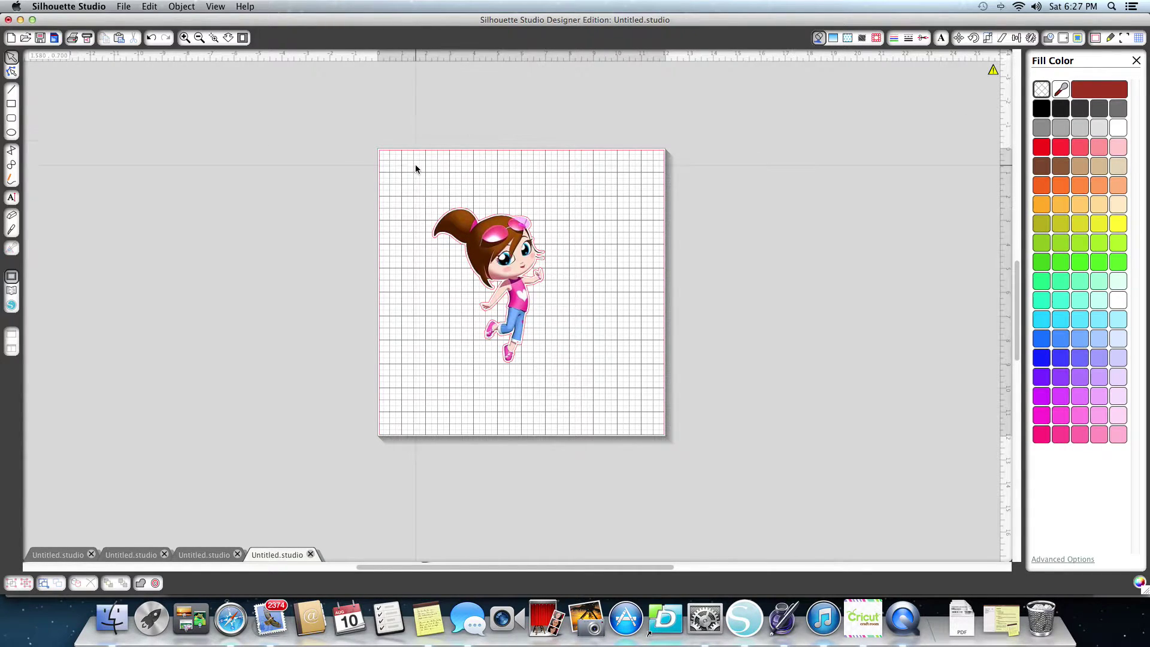
{"action": "left_click", "coordinate": [510, 218]}
{"action": "left_click", "coordinate": [6, 587]}
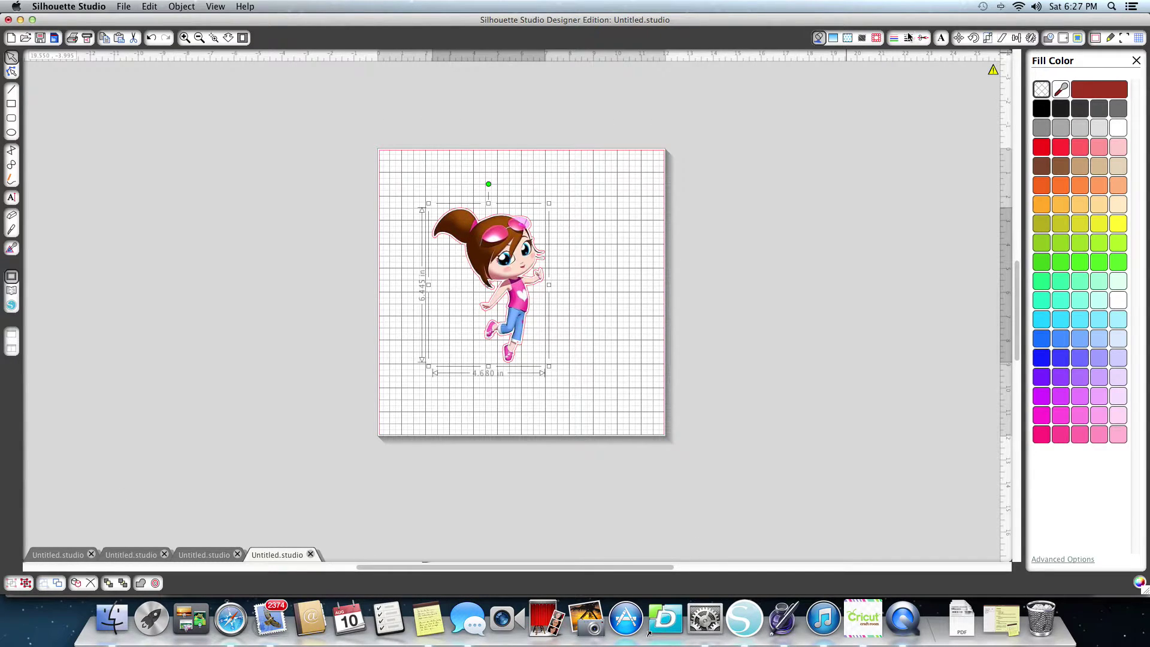
Step: Keep the grouped girl's cut style set to Cut Edge
{"action": "left_click", "coordinate": [923, 37]}
{"action": "left_click", "coordinate": [1064, 107]}
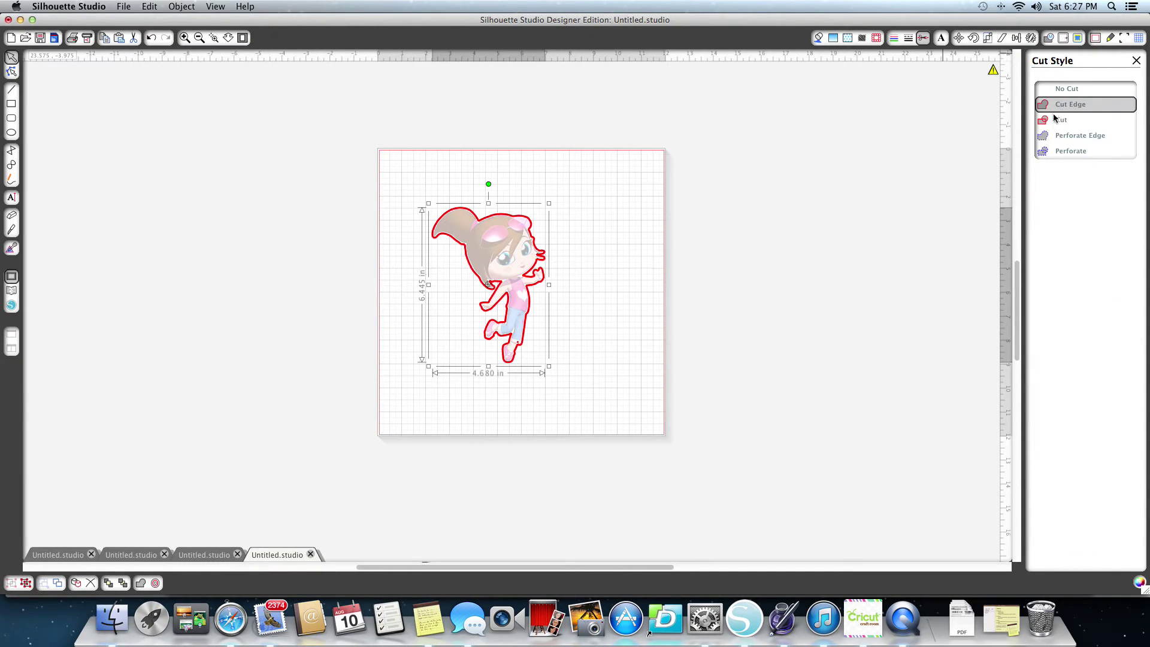
{"action": "left_click", "coordinate": [1136, 62]}
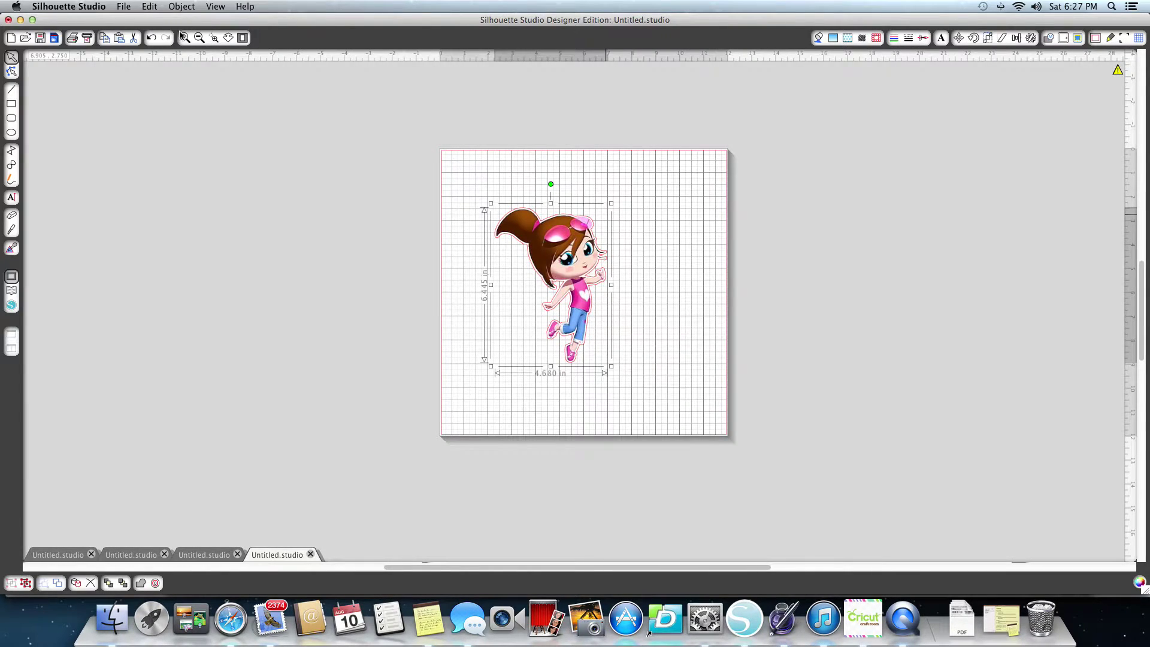
Step: Place the girl near the mat's top centre and resize her to 3.750 × 5.160 in
{"action": "left_click", "coordinate": [184, 38]}
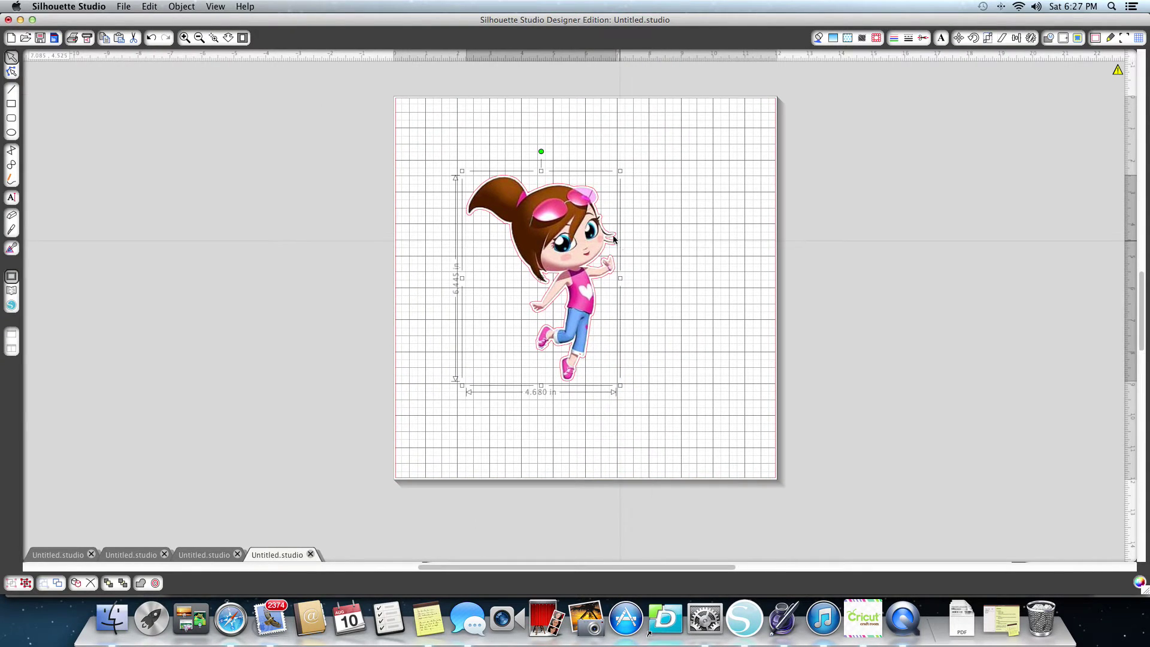
{"action": "left_click", "coordinate": [757, 249]}
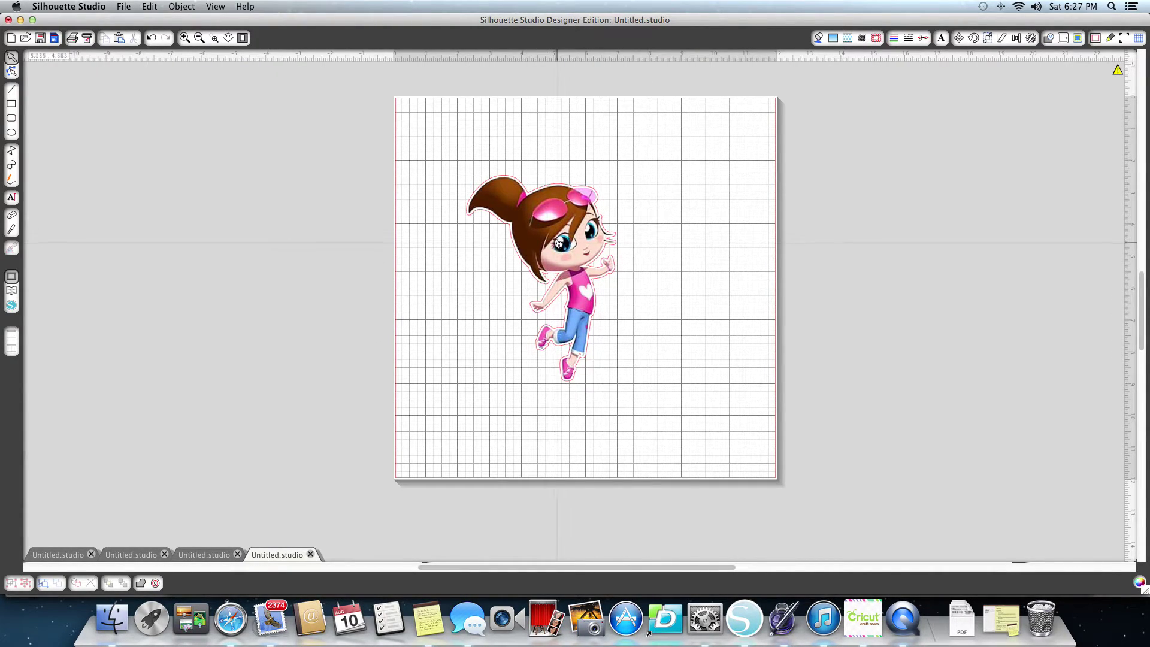
{"action": "left_click_drag", "start_coordinate": [559, 242], "coordinate": [282, 220]}
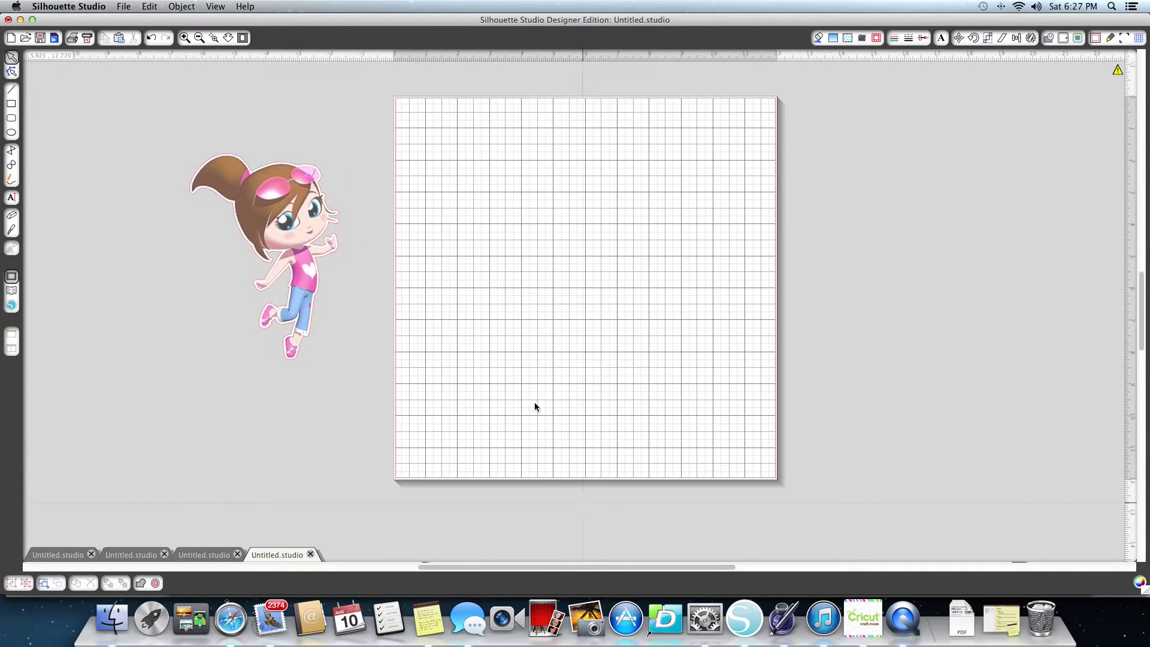
{"action": "left_click_drag", "start_coordinate": [263, 258], "coordinate": [520, 254]}
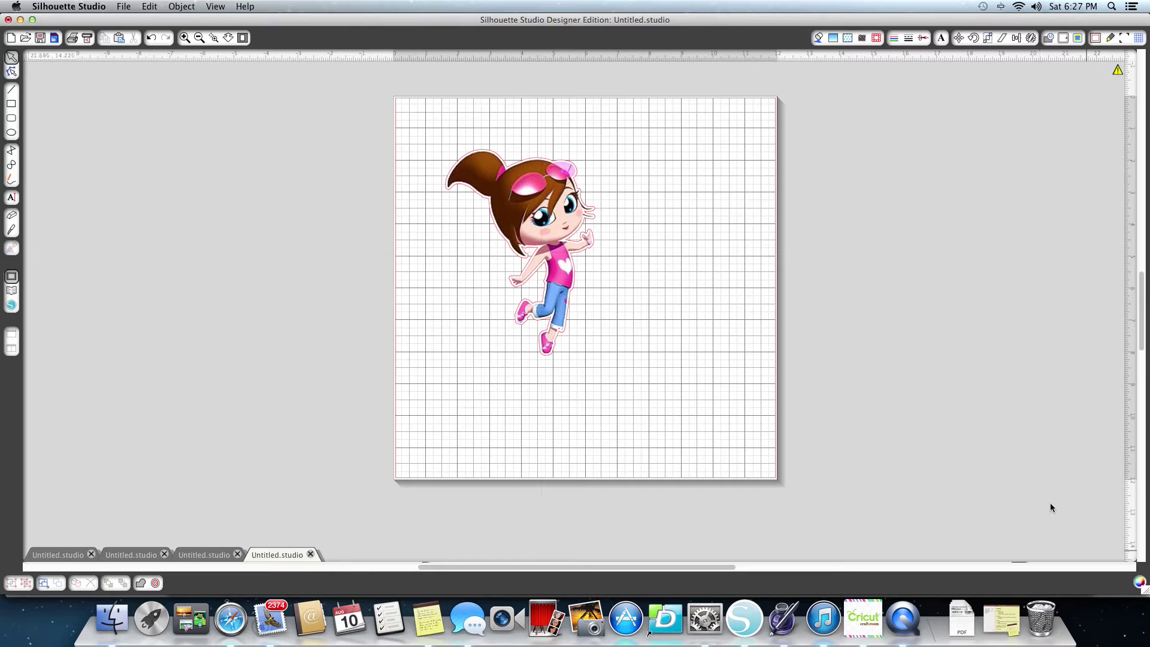
{"action": "left_click", "coordinate": [573, 299]}
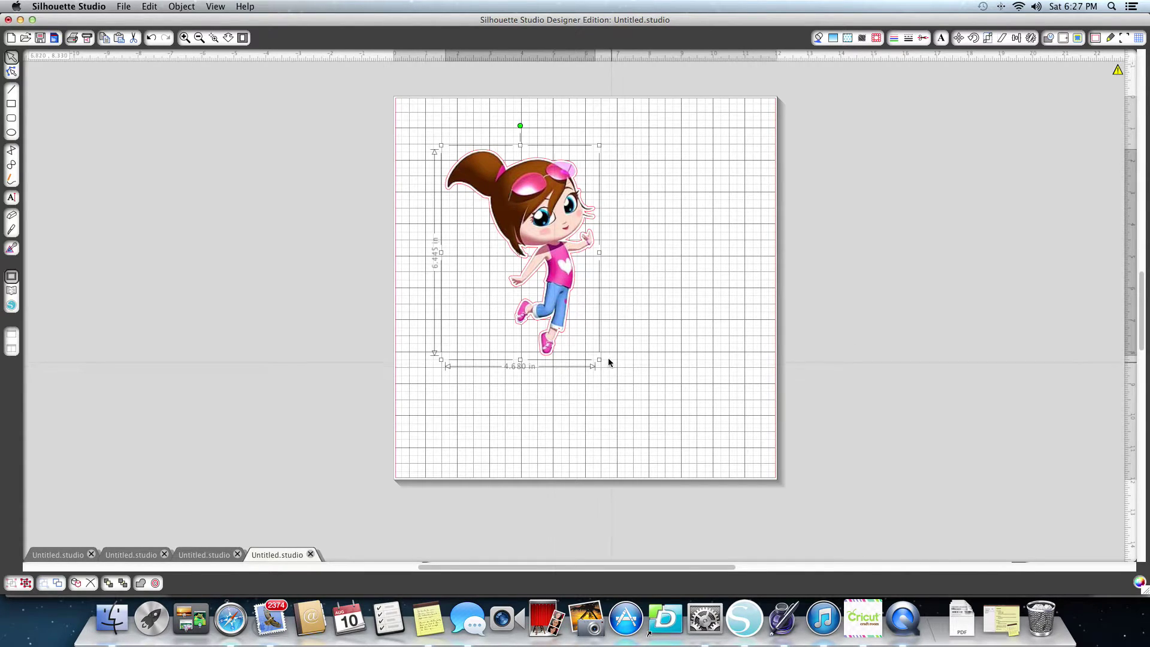
{"action": "left_click_drag", "start_coordinate": [591, 339], "coordinate": [572, 321]}
{"action": "scroll", "coordinate": [1127, 60], "scroll_direction": "down", "scroll_amount": 2}
{"action": "scroll", "coordinate": [1126, 60], "scroll_direction": "up", "scroll_amount": 1}
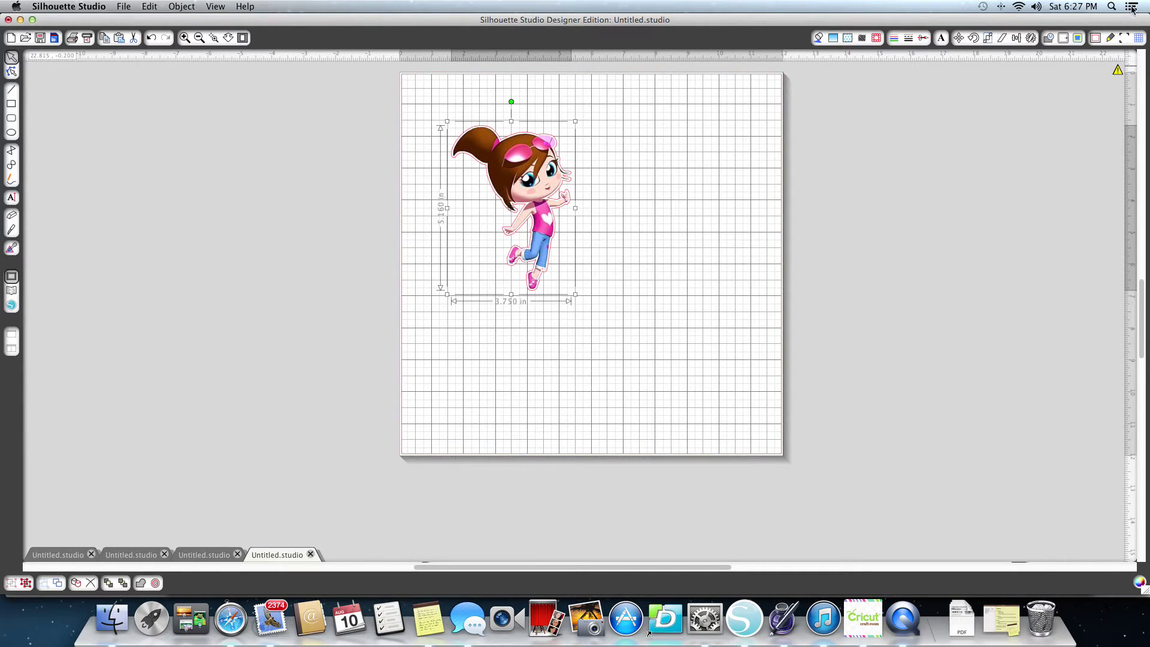
Step: Turn on registration marks and move the girl up inside them
{"action": "left_click", "coordinate": [1124, 39]}
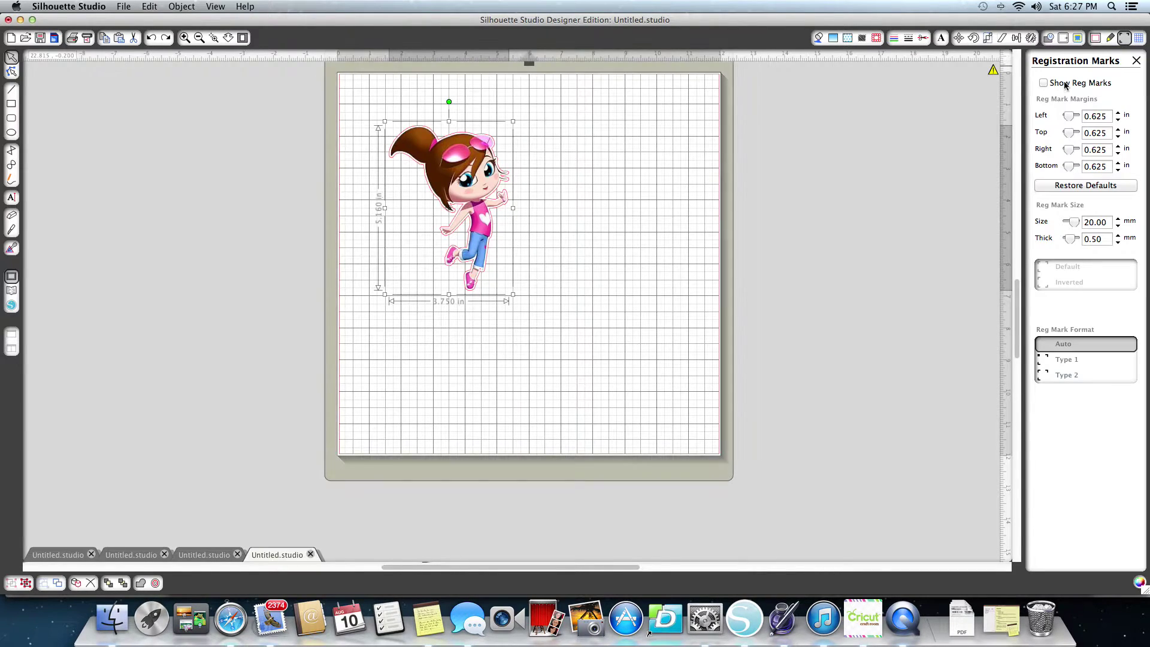
{"action": "left_click", "coordinate": [1044, 83]}
{"action": "left_click_drag", "start_coordinate": [479, 166], "coordinate": [476, 143]}
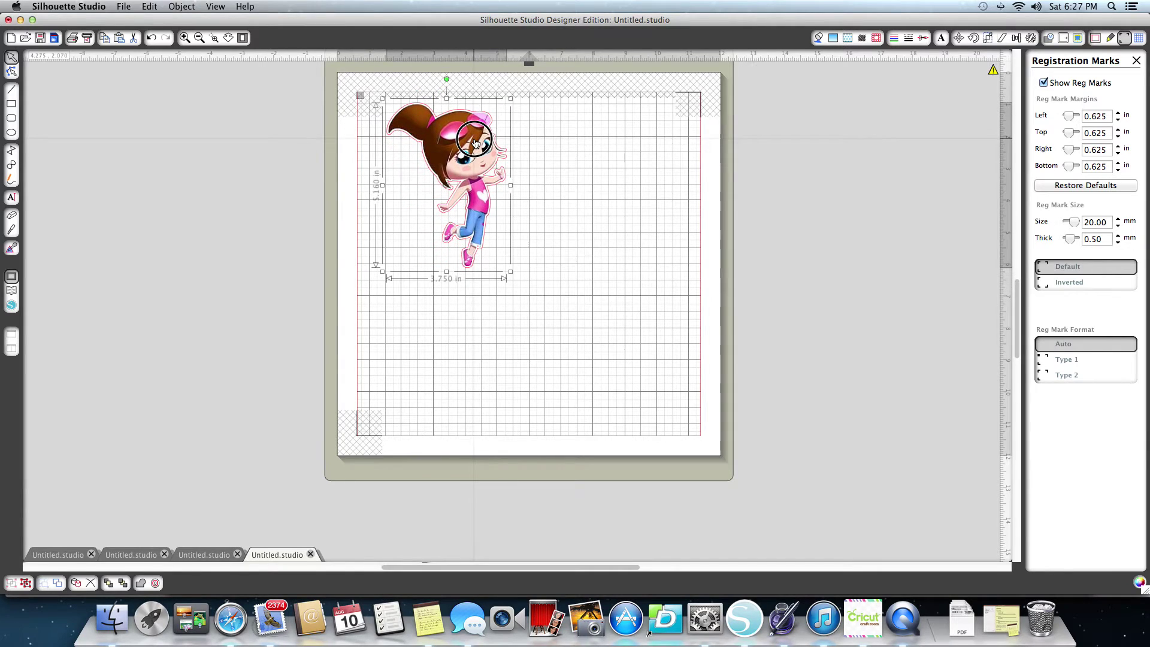
{"action": "left_click", "coordinate": [231, 619]}
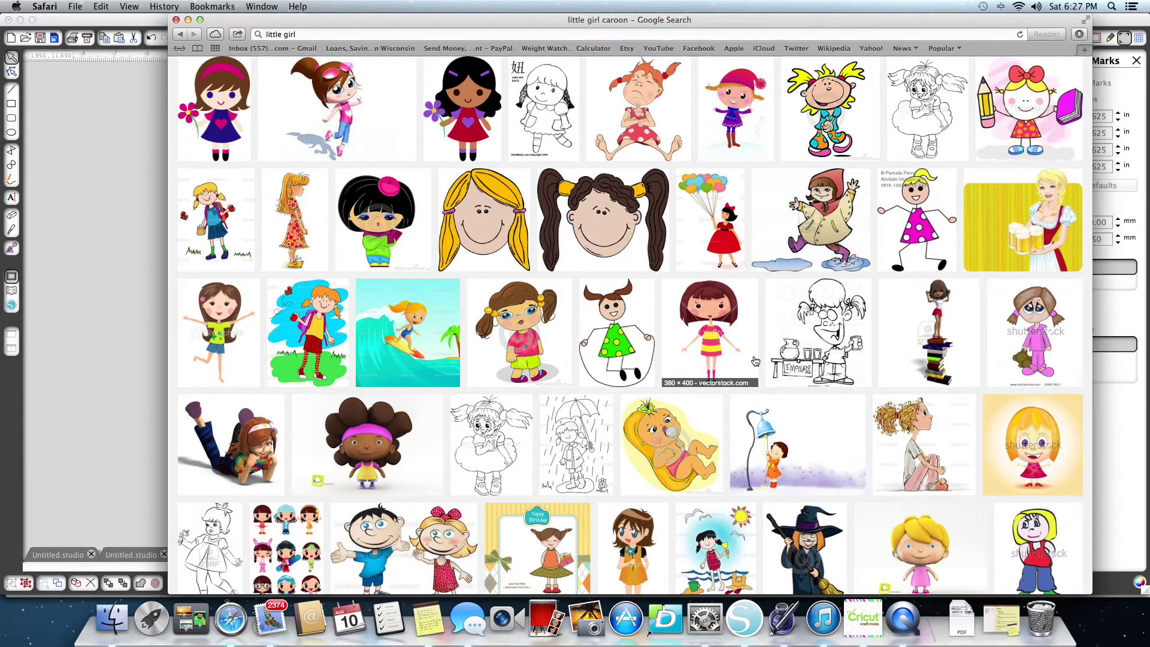
Step: Scroll down the Google Images results to find the picture of two cartoon girls
{"action": "scroll", "coordinate": [755, 360], "scroll_direction": "down", "scroll_amount": 3}
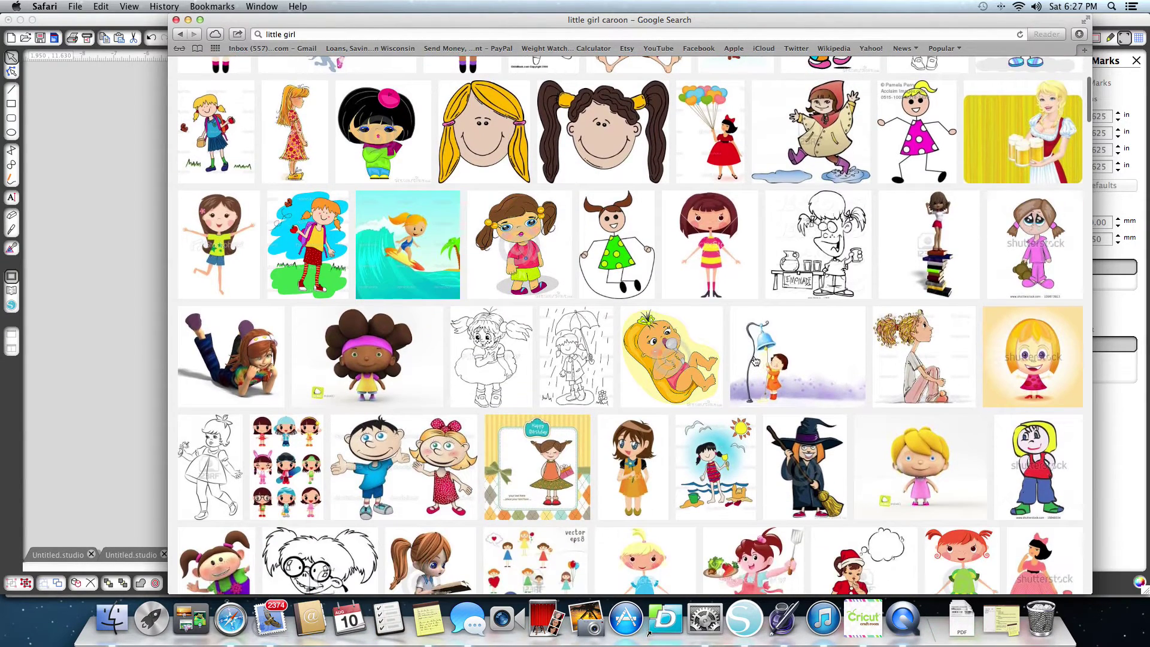
{"action": "scroll", "coordinate": [755, 360], "scroll_direction": "down", "scroll_amount": 8}
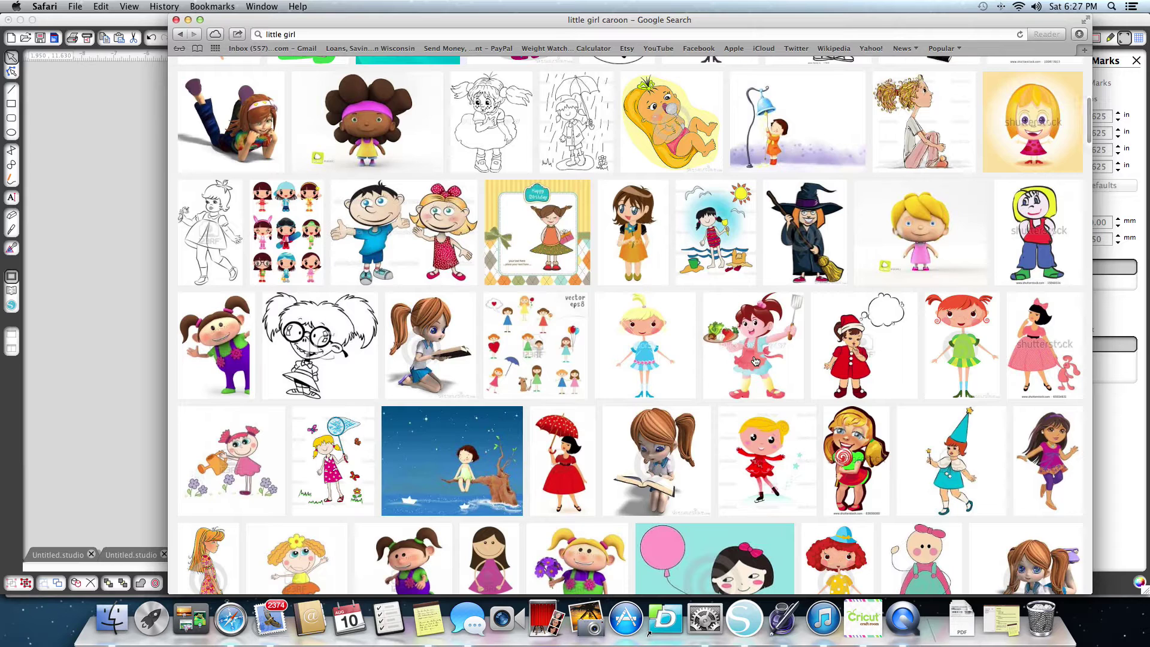
{"action": "scroll", "coordinate": [755, 360], "scroll_direction": "down", "scroll_amount": 1}
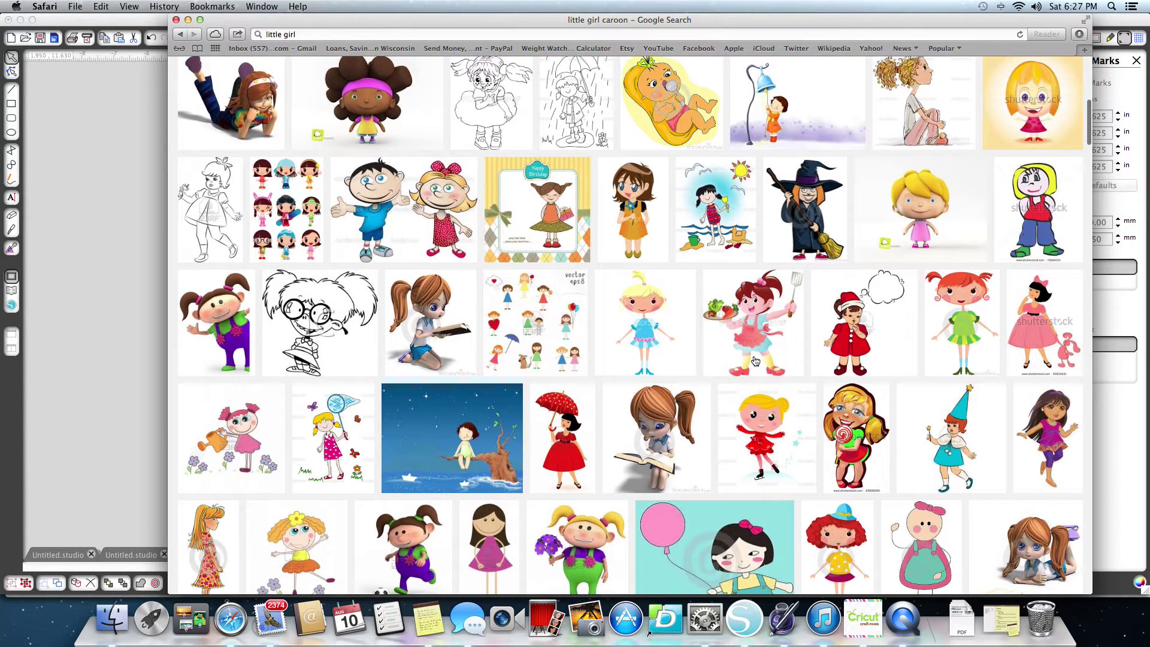
{"action": "scroll", "coordinate": [756, 360], "scroll_direction": "down", "scroll_amount": 3}
{"action": "scroll", "coordinate": [755, 360], "scroll_direction": "down", "scroll_amount": 1}
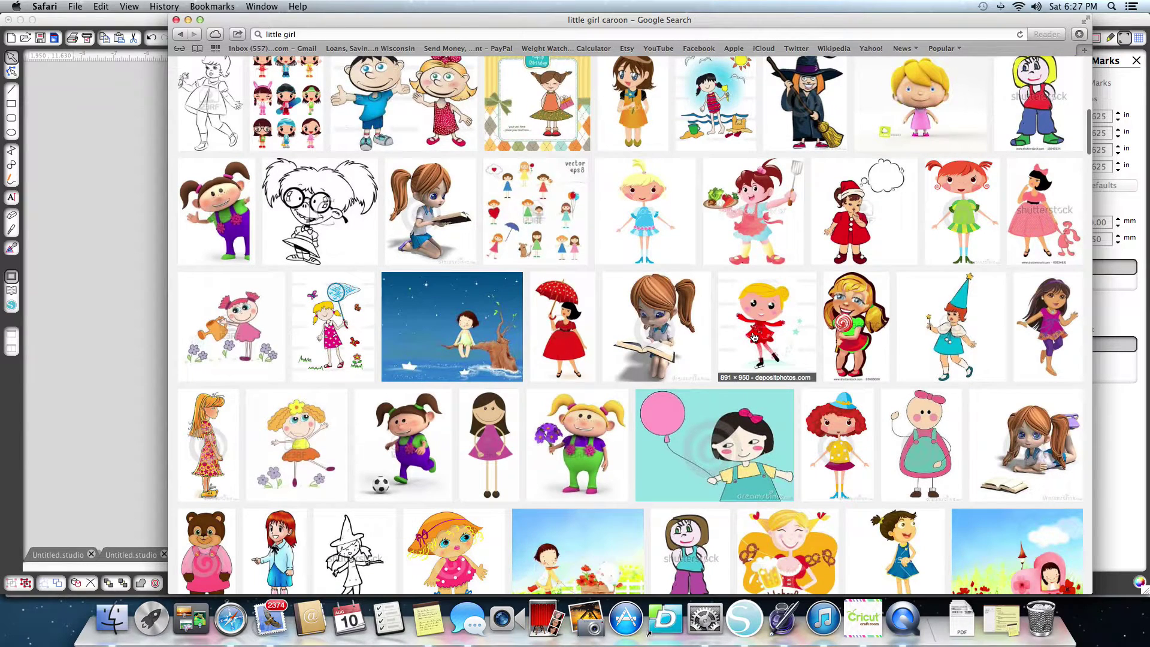
{"action": "scroll", "coordinate": [755, 337], "scroll_direction": "down", "scroll_amount": 1}
{"action": "scroll", "coordinate": [755, 337], "scroll_direction": "down", "scroll_amount": 2}
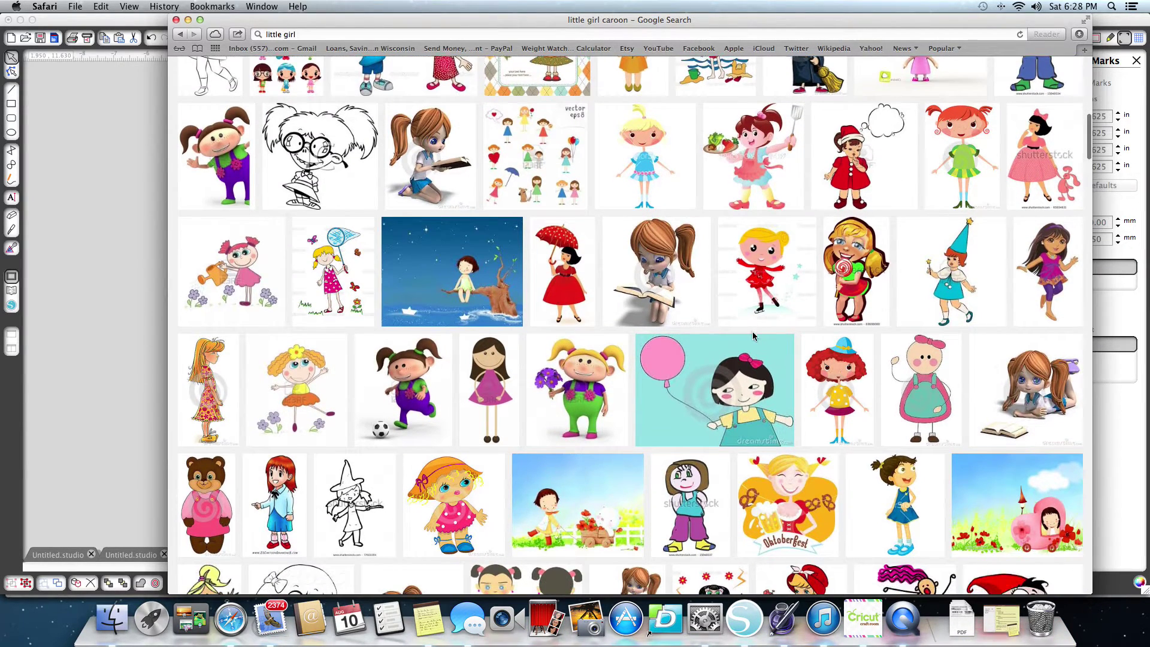
{"action": "scroll", "coordinate": [754, 337], "scroll_direction": "down", "scroll_amount": 2}
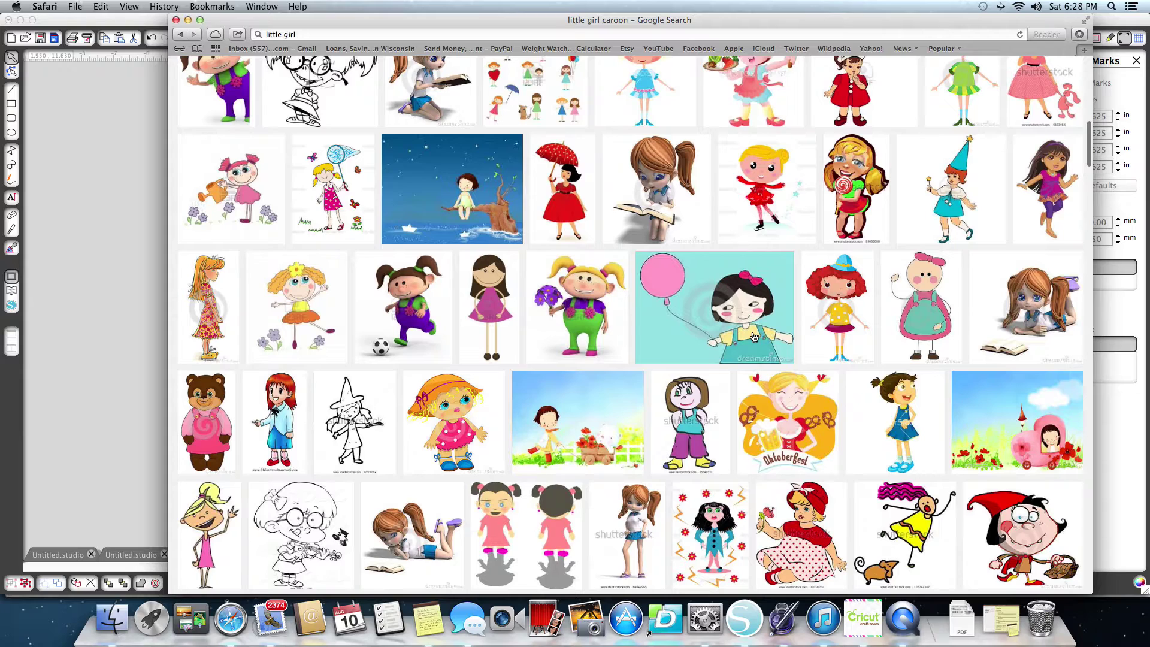
{"action": "scroll", "coordinate": [754, 338], "scroll_direction": "down", "scroll_amount": 4}
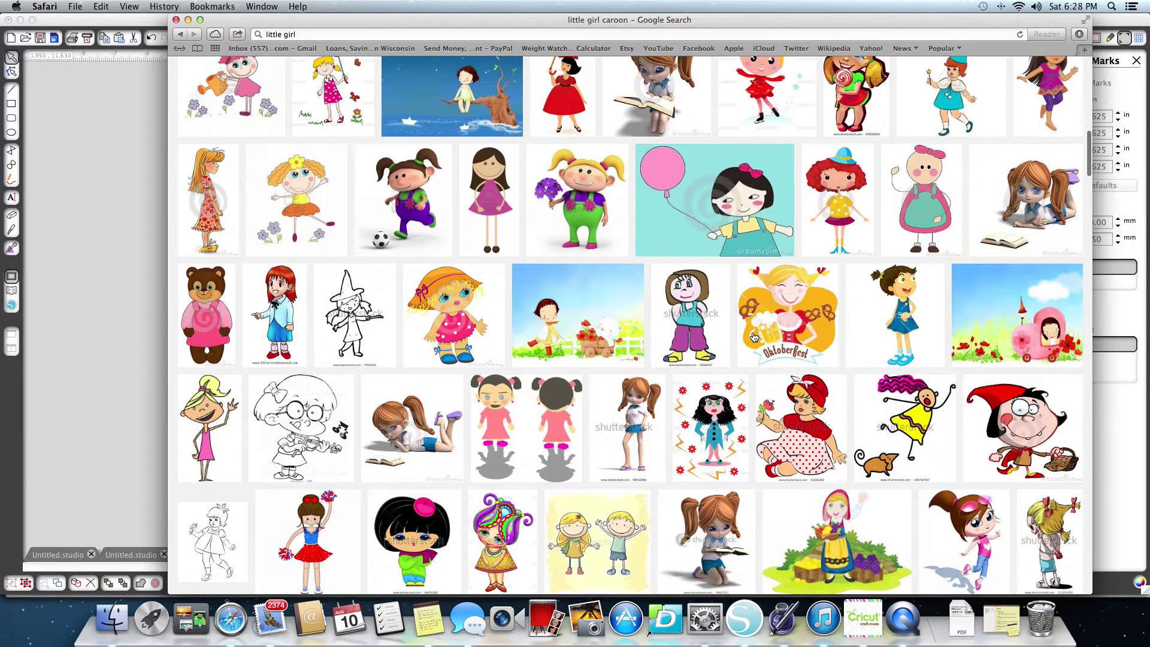
{"action": "scroll", "coordinate": [755, 337], "scroll_direction": "down", "scroll_amount": 3}
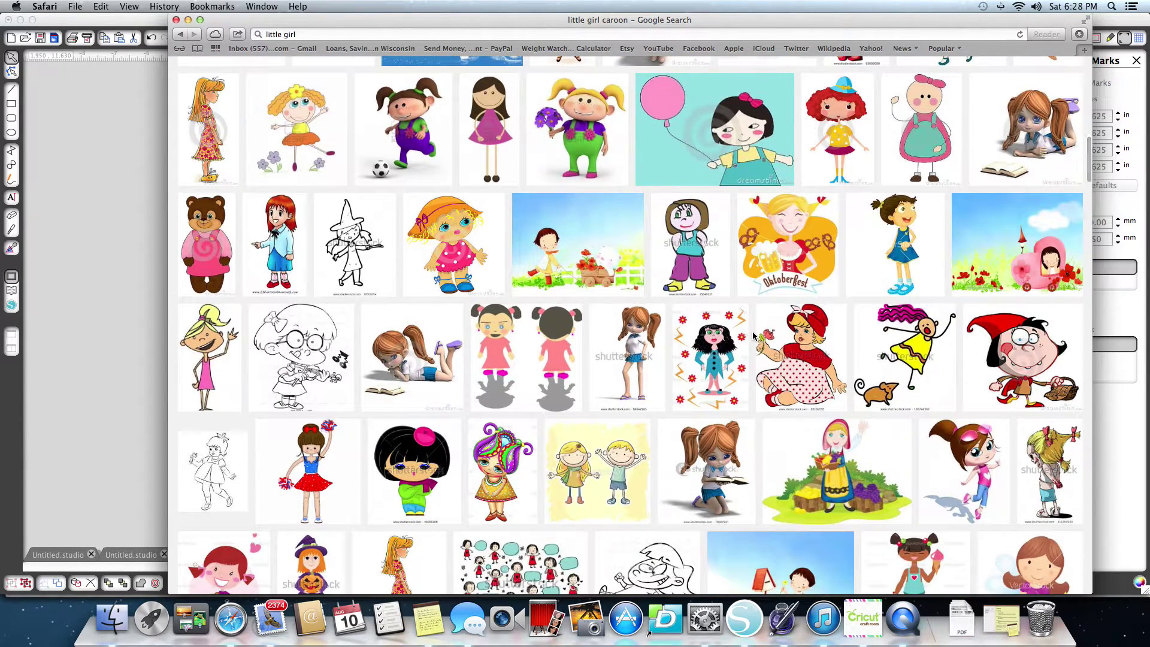
{"action": "scroll", "coordinate": [755, 338], "scroll_direction": "down", "scroll_amount": 3}
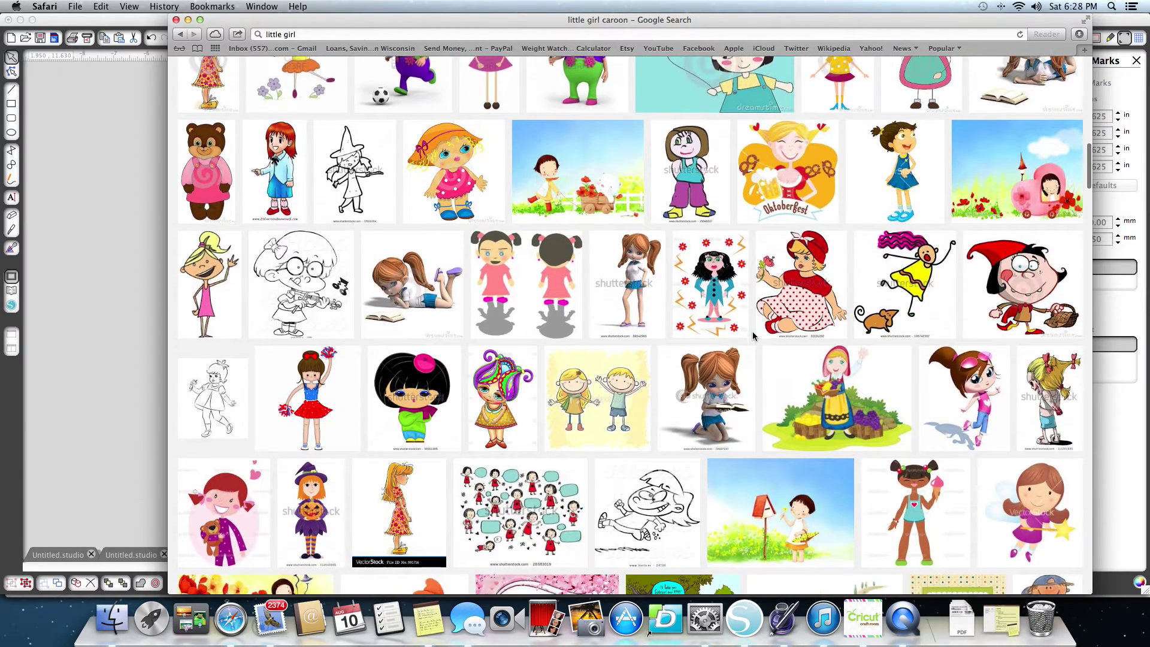
{"action": "scroll", "coordinate": [754, 337], "scroll_direction": "down", "scroll_amount": 4}
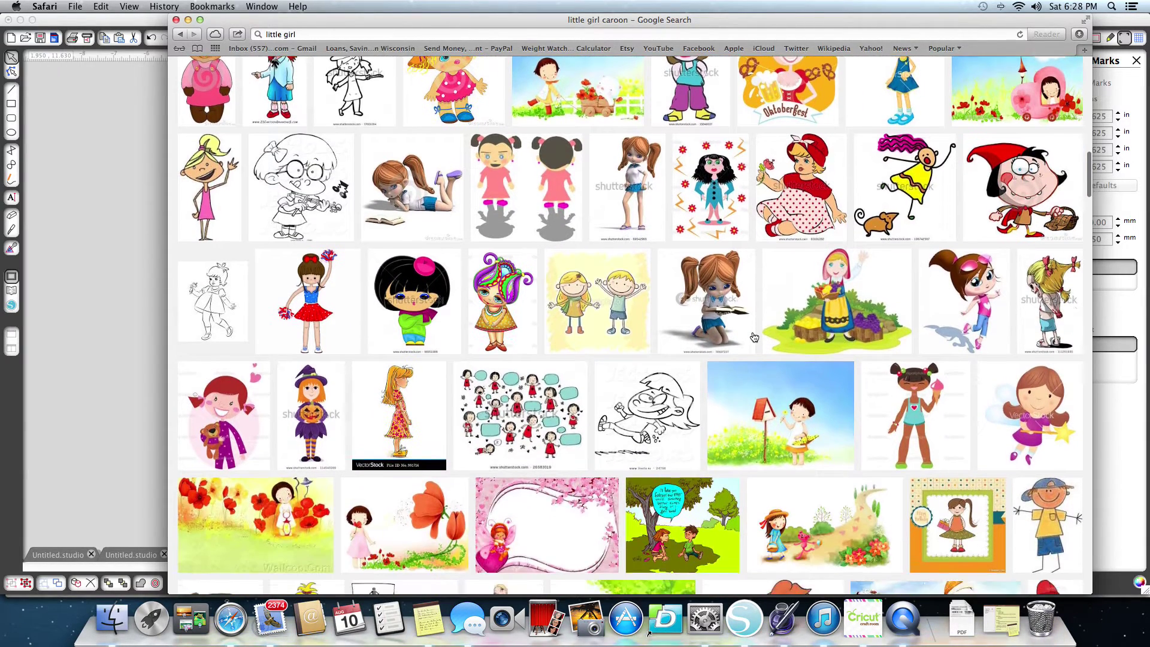
{"action": "scroll", "coordinate": [754, 337], "scroll_direction": "down", "scroll_amount": 1}
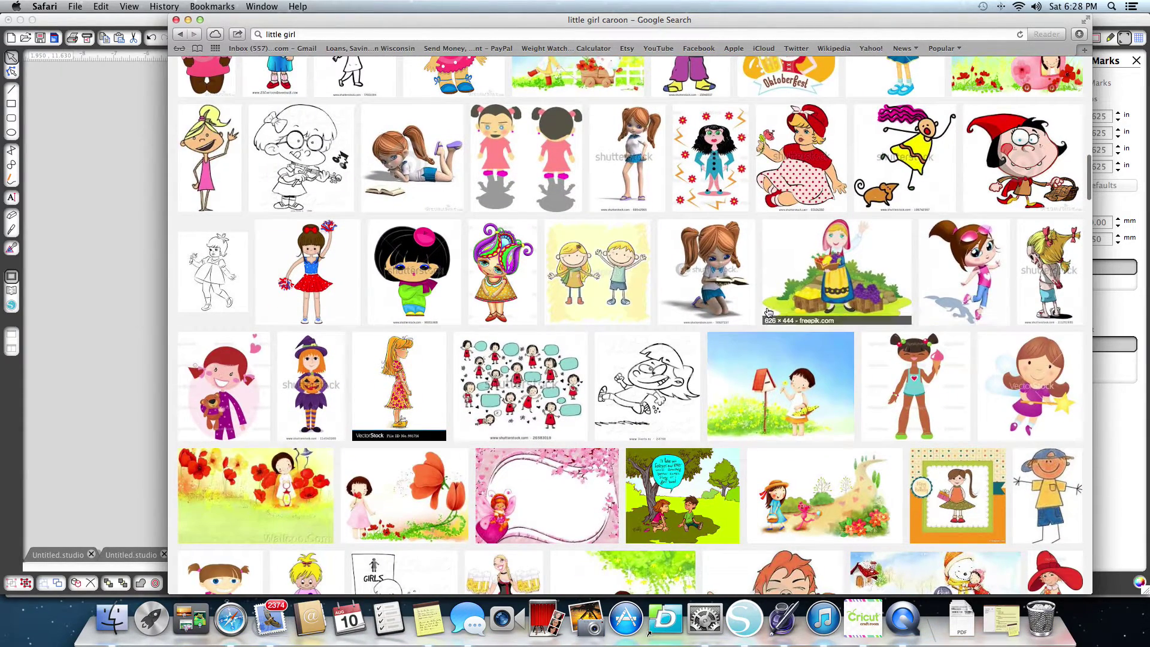
{"action": "scroll", "coordinate": [517, 403], "scroll_direction": "down", "scroll_amount": 6}
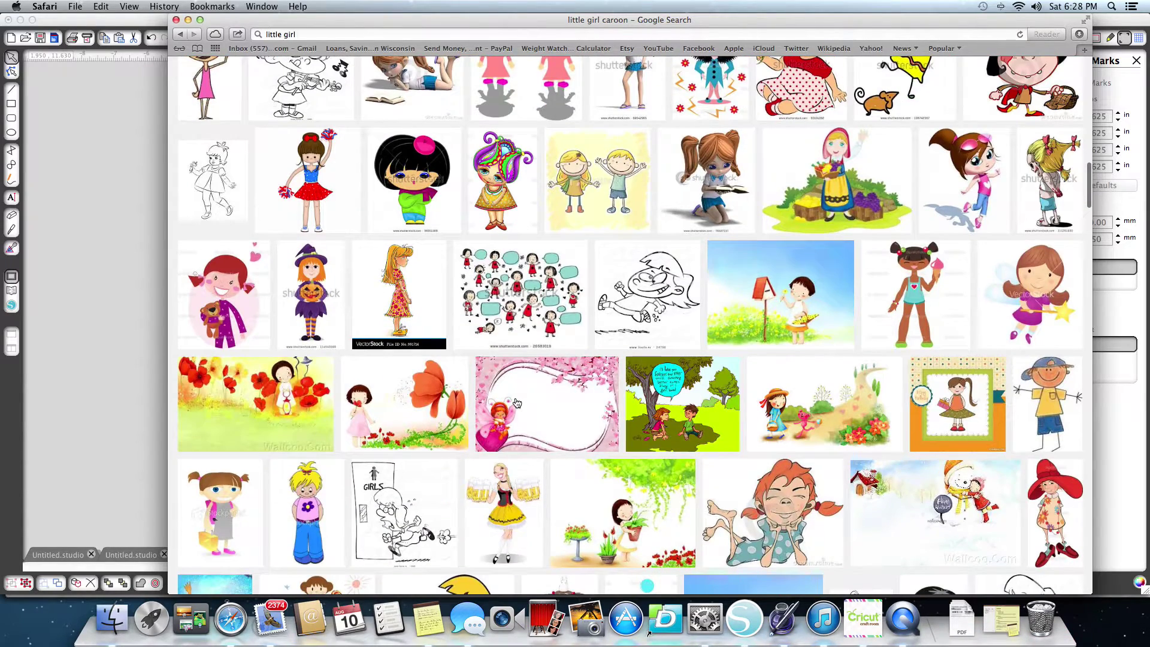
{"action": "scroll", "coordinate": [516, 403], "scroll_direction": "down", "scroll_amount": 8}
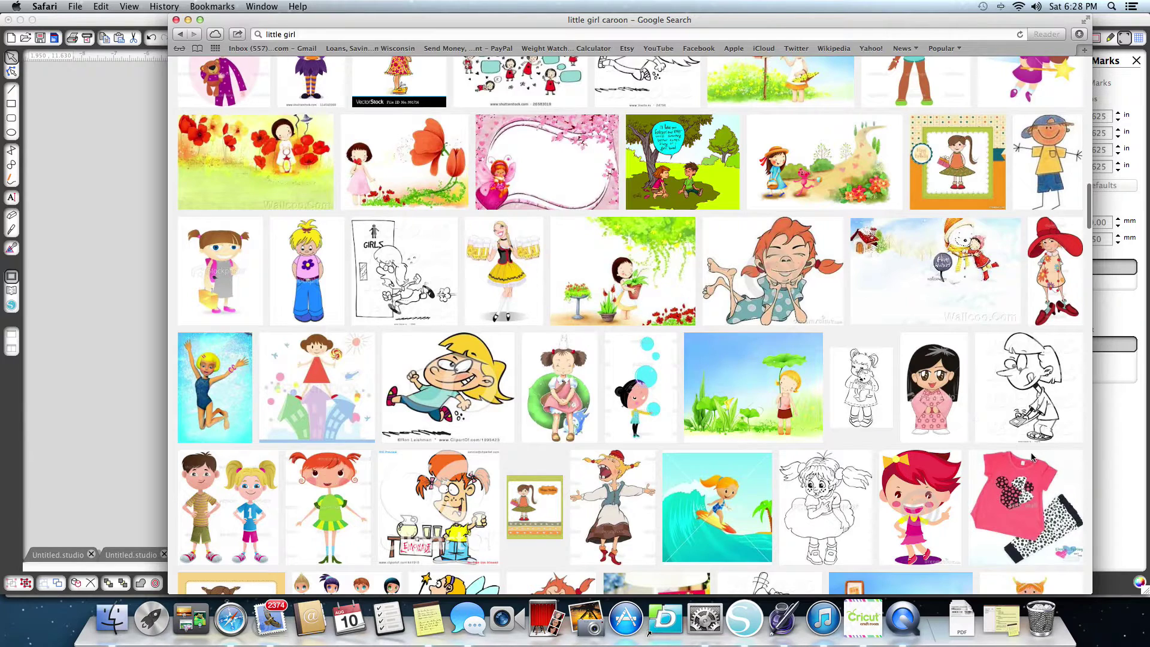
{"action": "scroll", "coordinate": [902, 424], "scroll_direction": "down", "scroll_amount": 5}
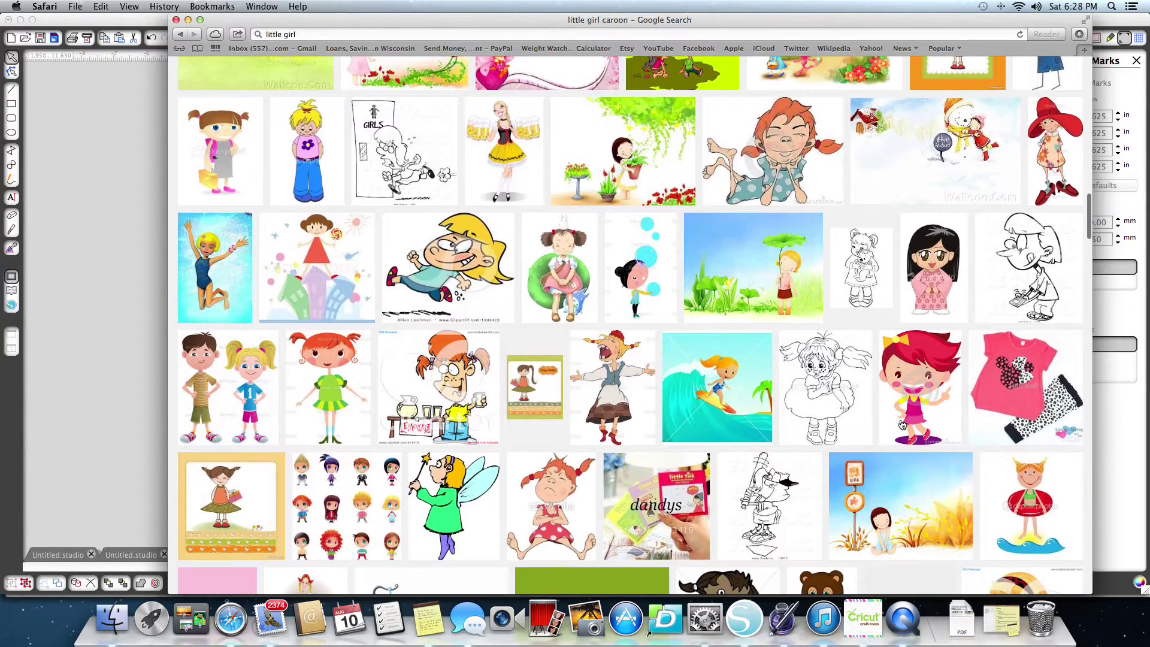
{"action": "scroll", "coordinate": [902, 424], "scroll_direction": "down", "scroll_amount": 3}
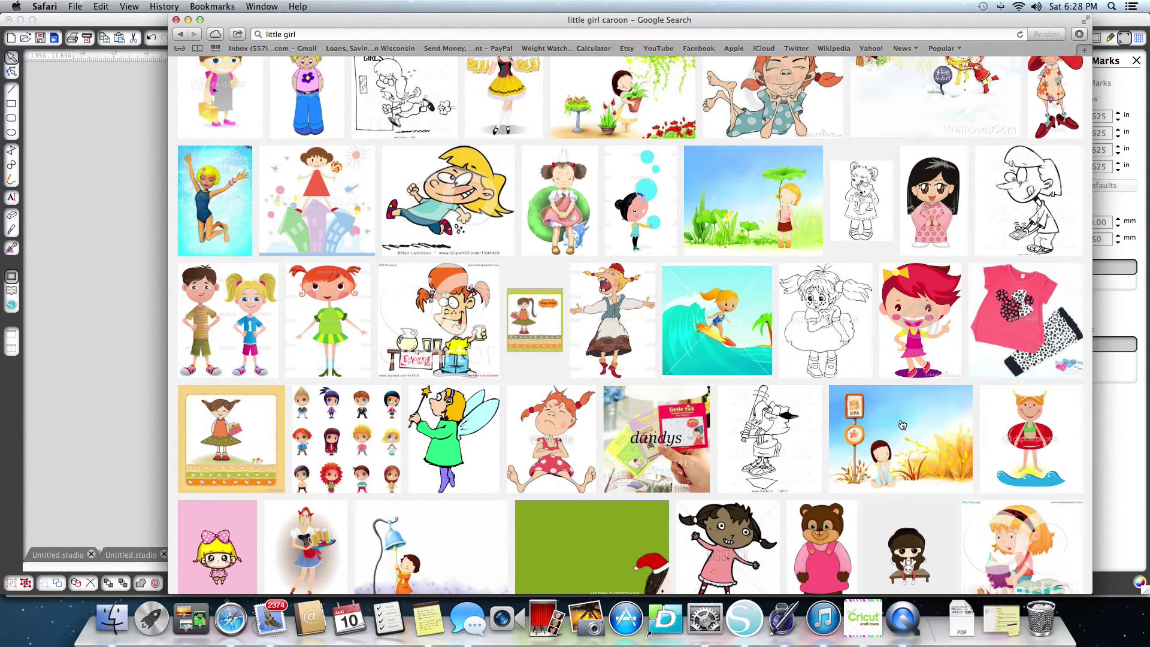
{"action": "scroll", "coordinate": [902, 424], "scroll_direction": "down", "scroll_amount": 3}
{"action": "scroll", "coordinate": [902, 424], "scroll_direction": "down", "scroll_amount": 6}
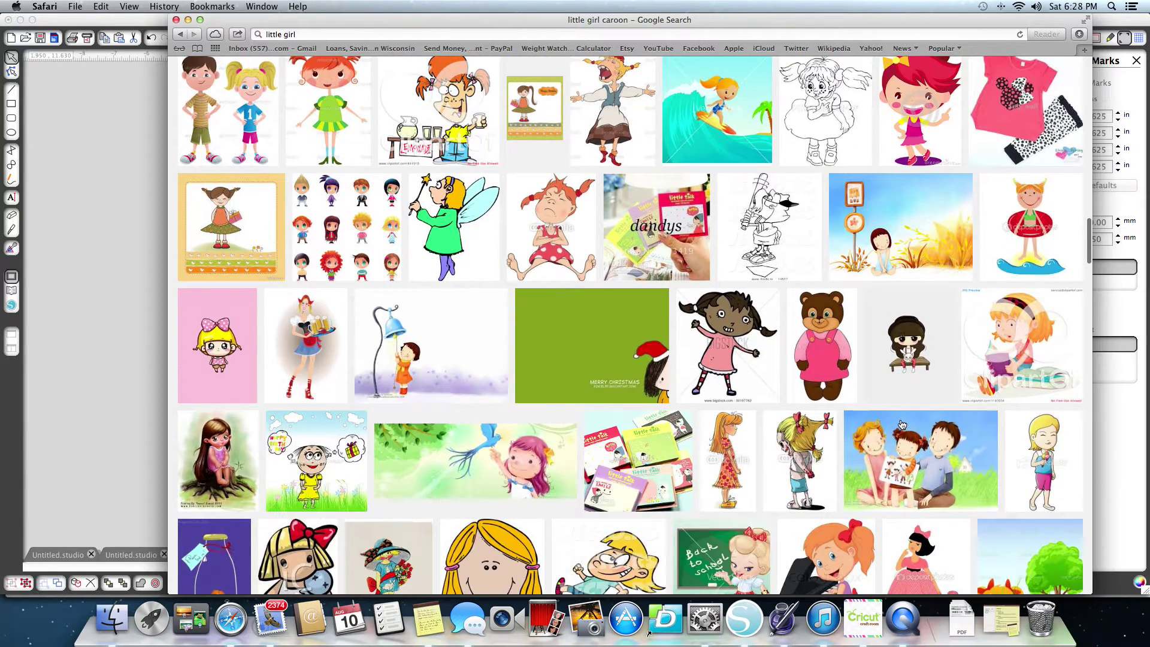
{"action": "scroll", "coordinate": [902, 424], "scroll_direction": "down", "scroll_amount": 6}
{"action": "scroll", "coordinate": [903, 424], "scroll_direction": "down", "scroll_amount": 4}
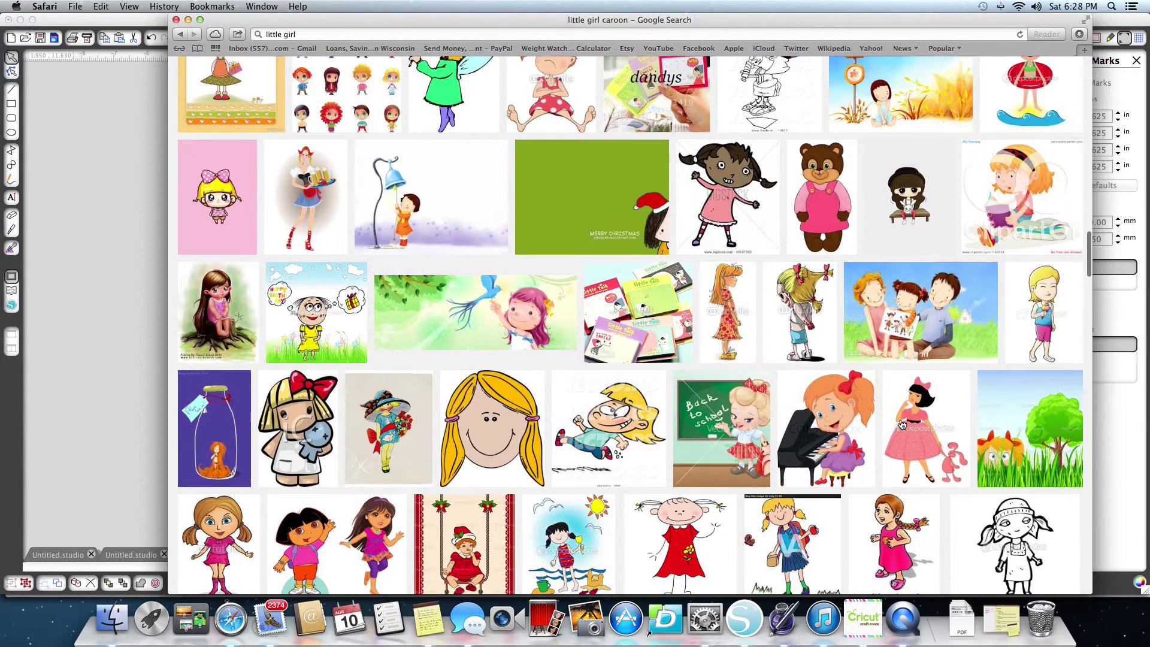
{"action": "scroll", "coordinate": [902, 424], "scroll_direction": "down", "scroll_amount": 7}
{"action": "scroll", "coordinate": [903, 425], "scroll_direction": "down", "scroll_amount": 1}
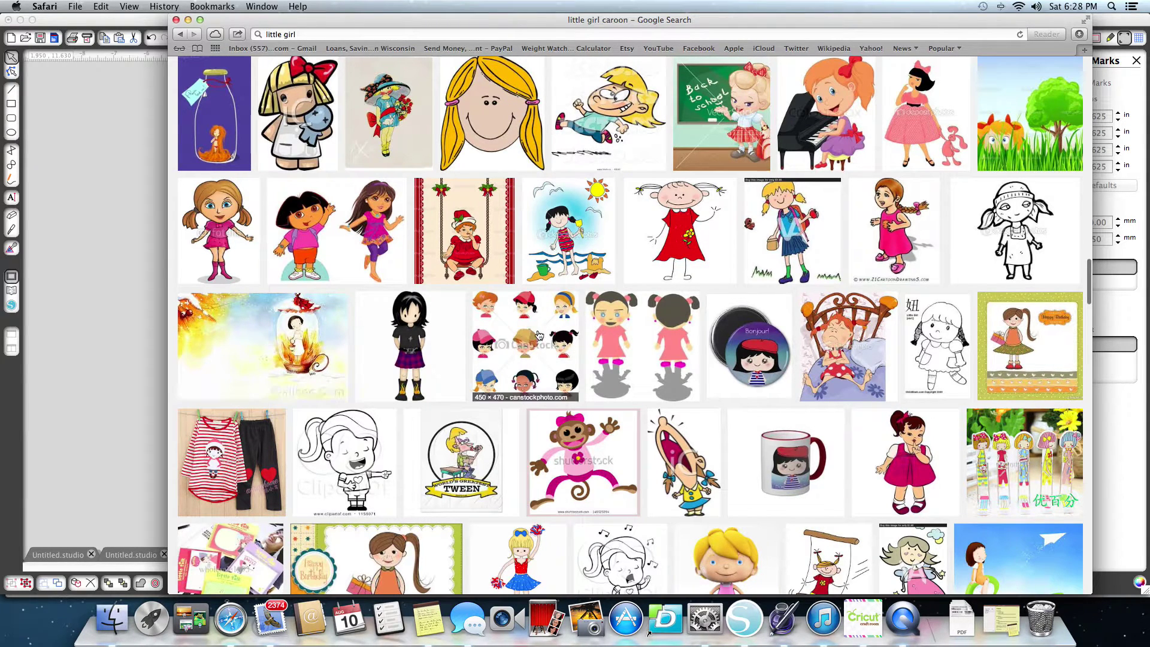
{"action": "scroll", "coordinate": [335, 328], "scroll_direction": "down", "scroll_amount": 1}
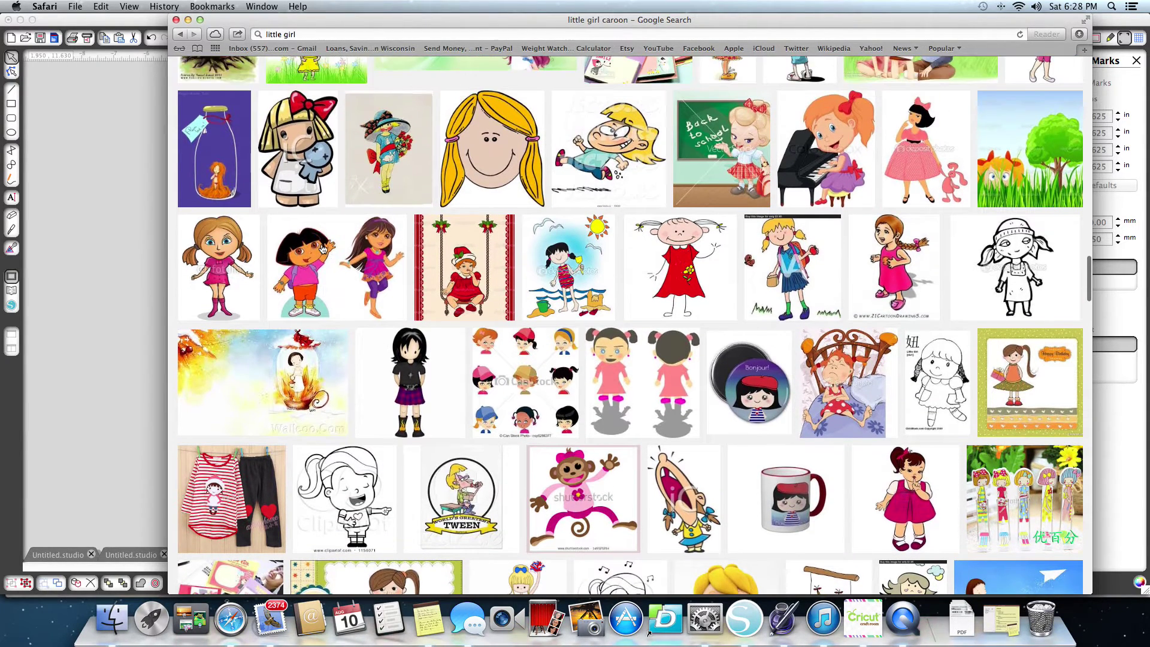
{"action": "scroll", "coordinate": [349, 322], "scroll_direction": "up", "scroll_amount": 1}
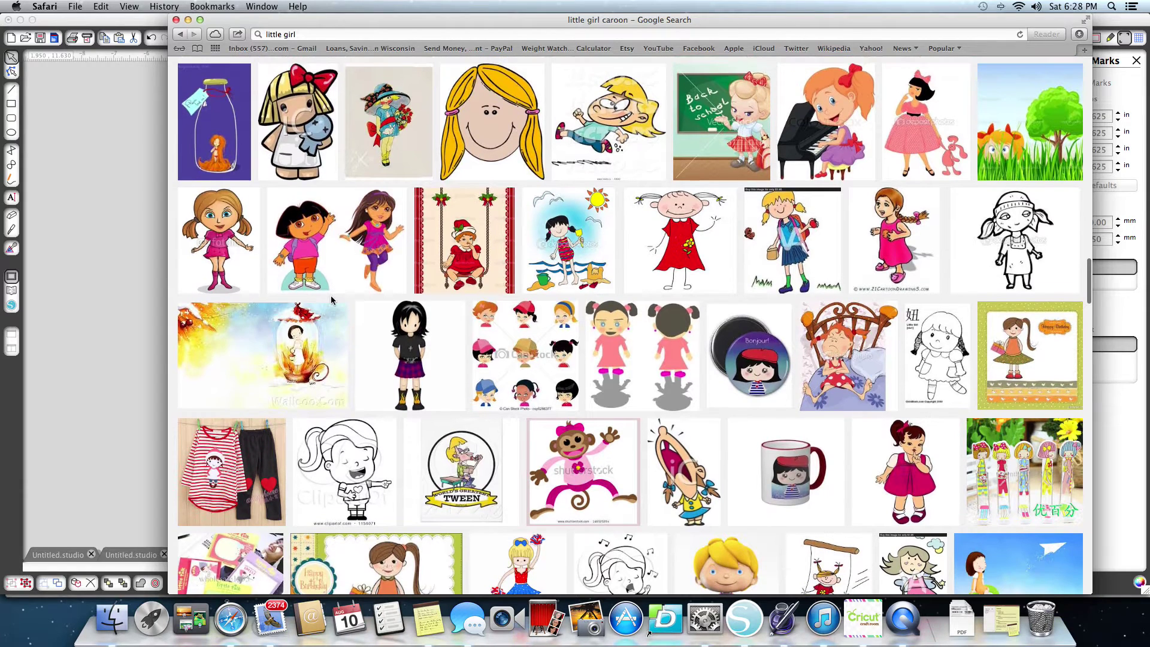
Step: Open the two-girl picture's large preview and copy the image
{"action": "left_click", "coordinate": [358, 260]}
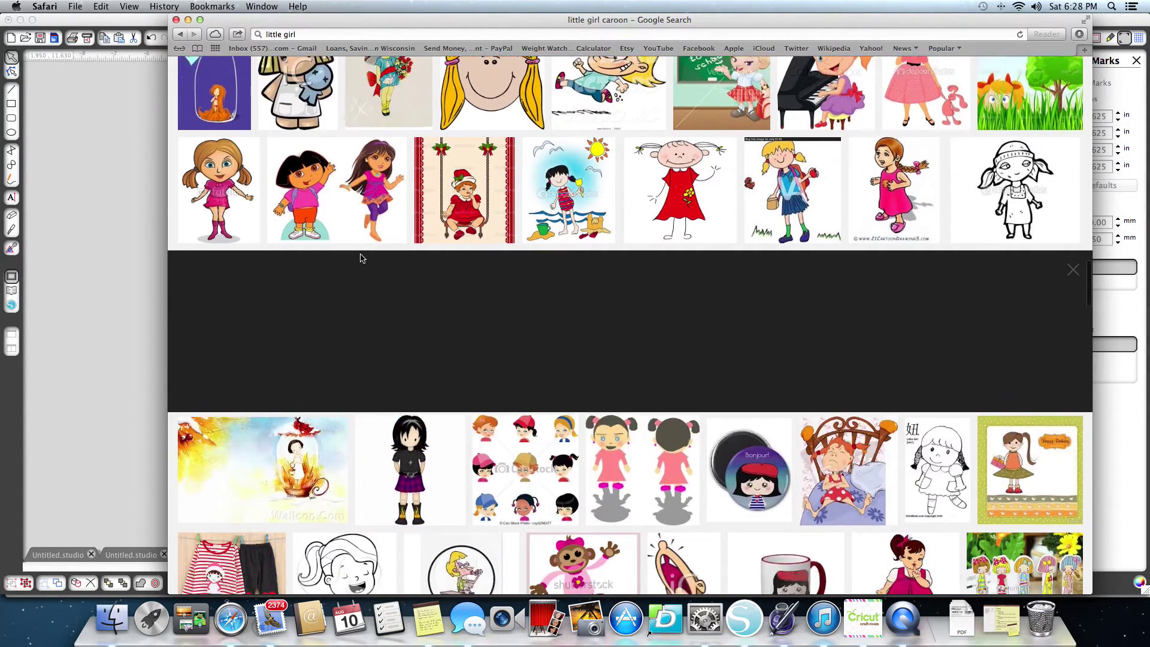
{"action": "right_click", "coordinate": [565, 400]}
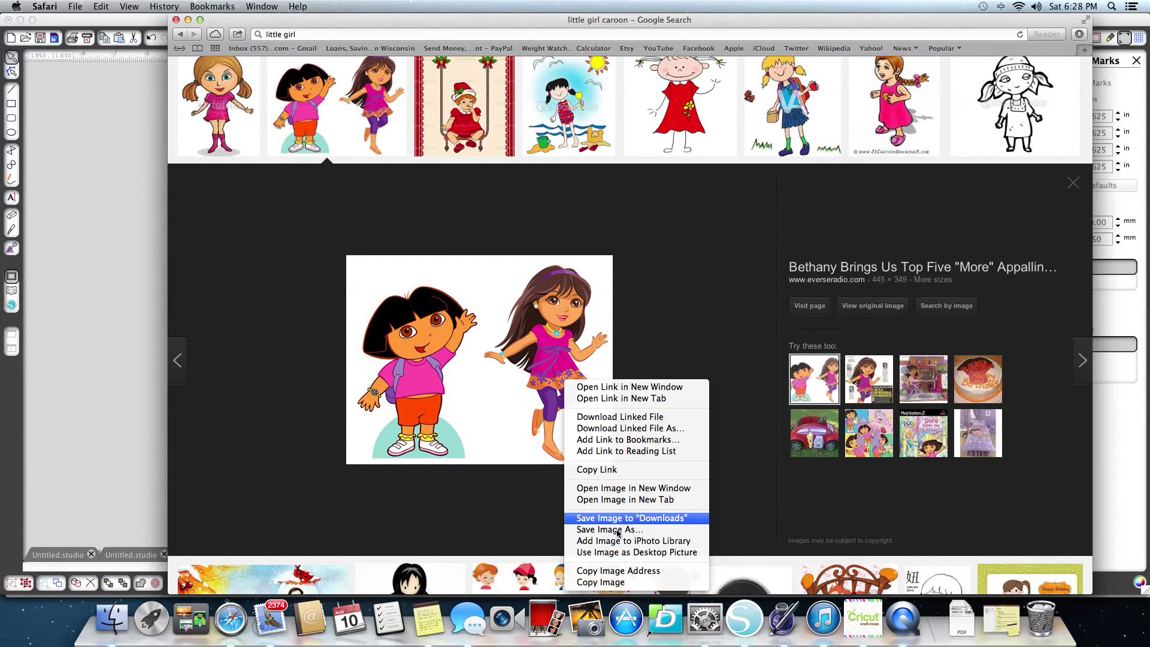
{"action": "left_click", "coordinate": [601, 583]}
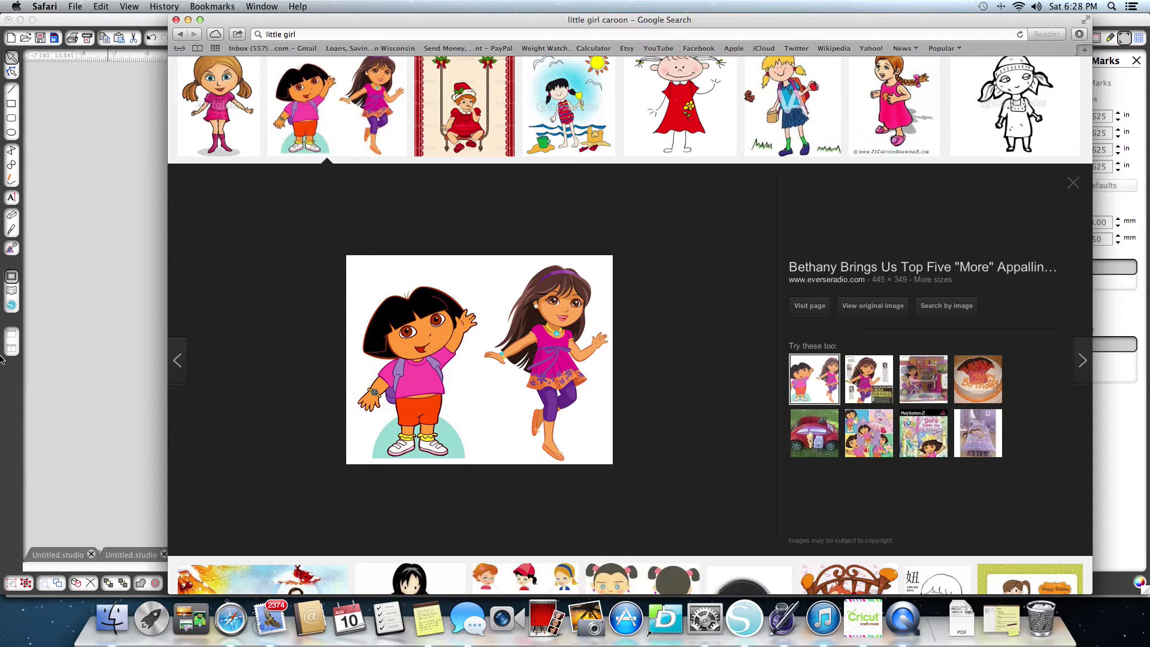
{"action": "left_click", "coordinate": [87, 277]}
Step: Paste the copied two-girl picture onto the mat and move it up and right
{"action": "right_click", "coordinate": [663, 306]}
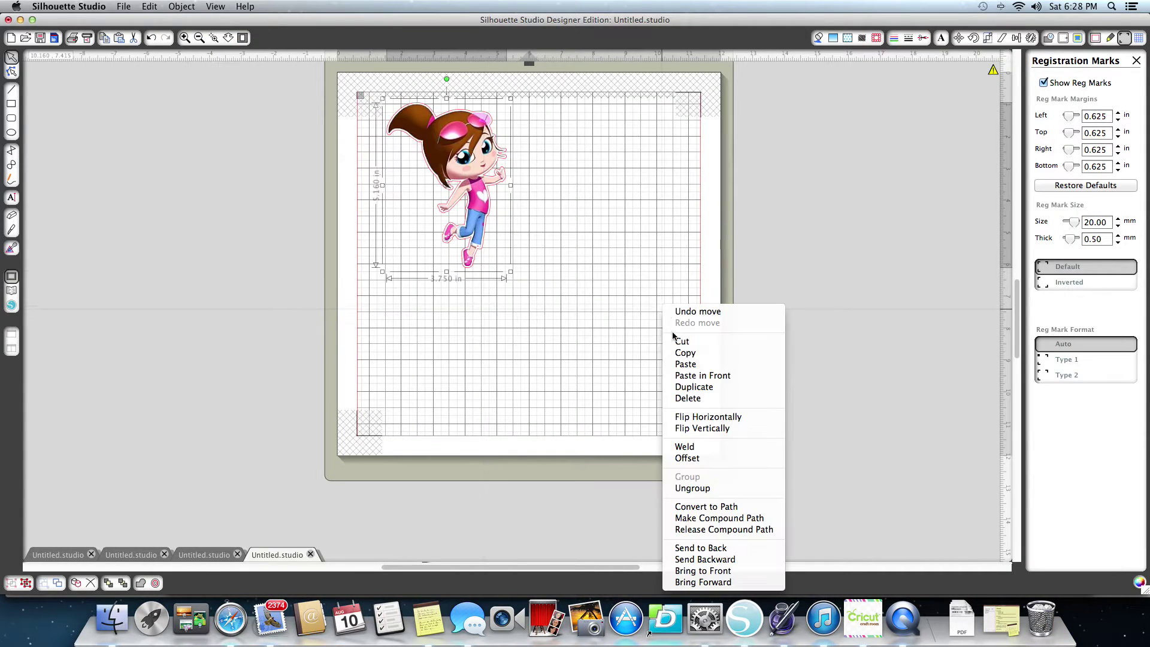
{"action": "left_click", "coordinate": [686, 364]}
{"action": "left_click_drag", "start_coordinate": [635, 335], "coordinate": [698, 311]}
{"action": "left_click", "coordinate": [144, 355]}
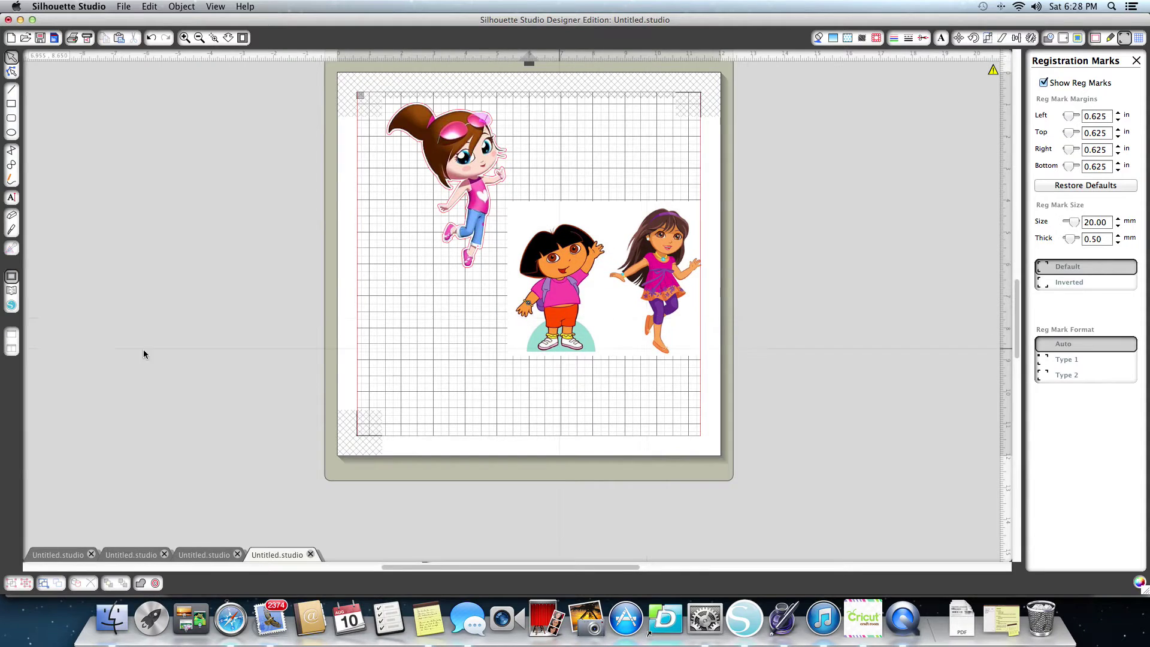
Step: Knife-slice between the two girls, then move the left girl off the mat and cut it
{"action": "left_click", "coordinate": [12, 229]}
{"action": "left_click_drag", "start_coordinate": [625, 155], "coordinate": [581, 438]}
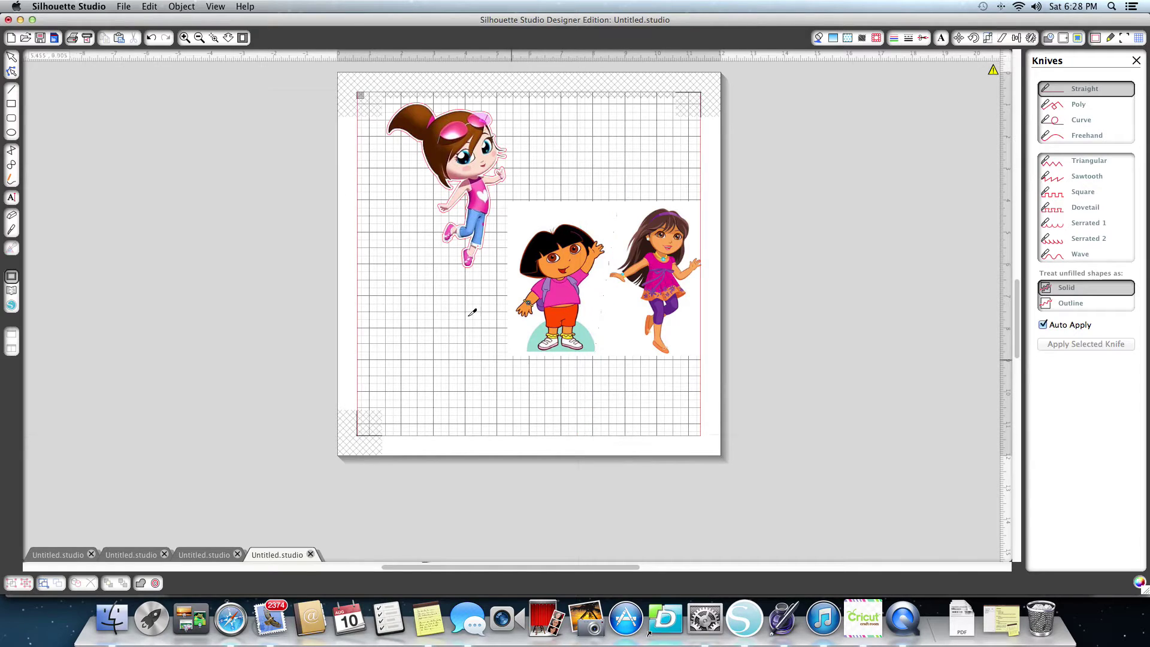
{"action": "left_click", "coordinate": [12, 58]}
{"action": "left_click_drag", "start_coordinate": [532, 302], "coordinate": [143, 288]}
{"action": "right_click", "coordinate": [143, 288]}
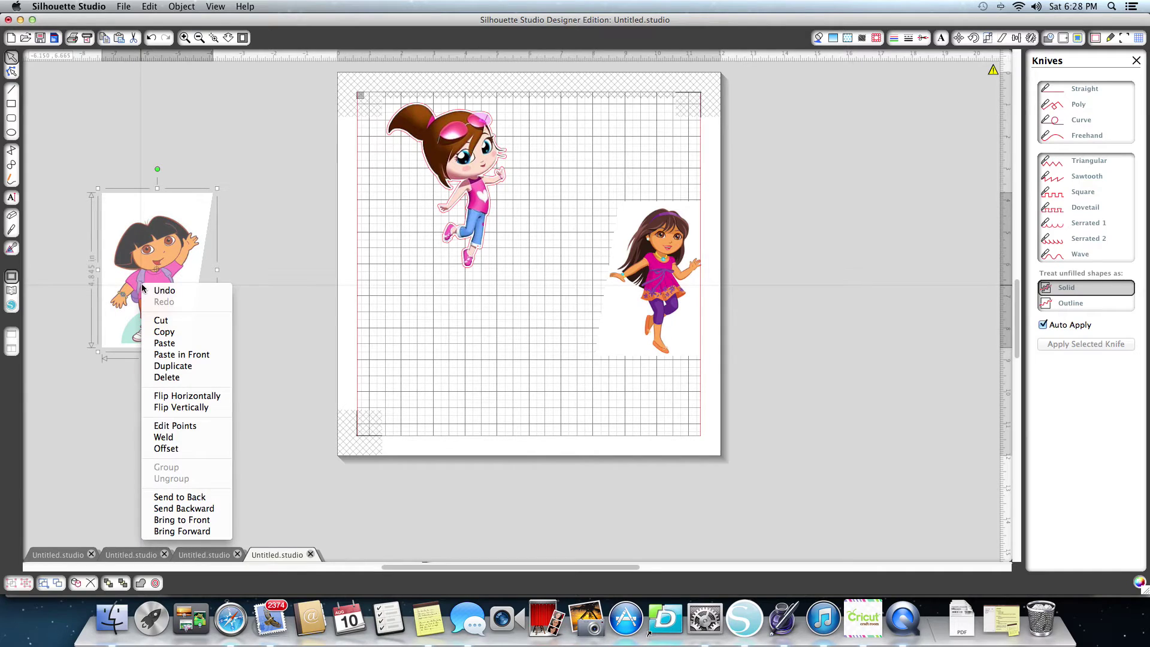
{"action": "left_click", "coordinate": [161, 320]}
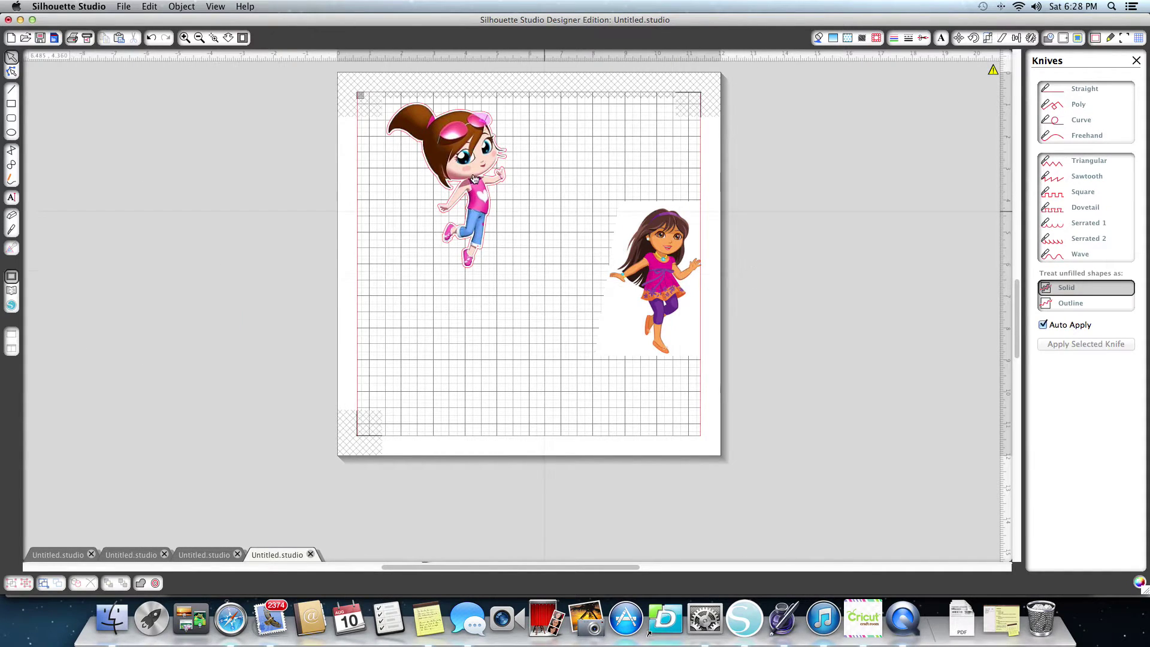
Step: Centre the long-haired girl on the mat and enlarge her to 4.545 × 6.370 in
{"action": "left_click_drag", "start_coordinate": [656, 264], "coordinate": [602, 236]}
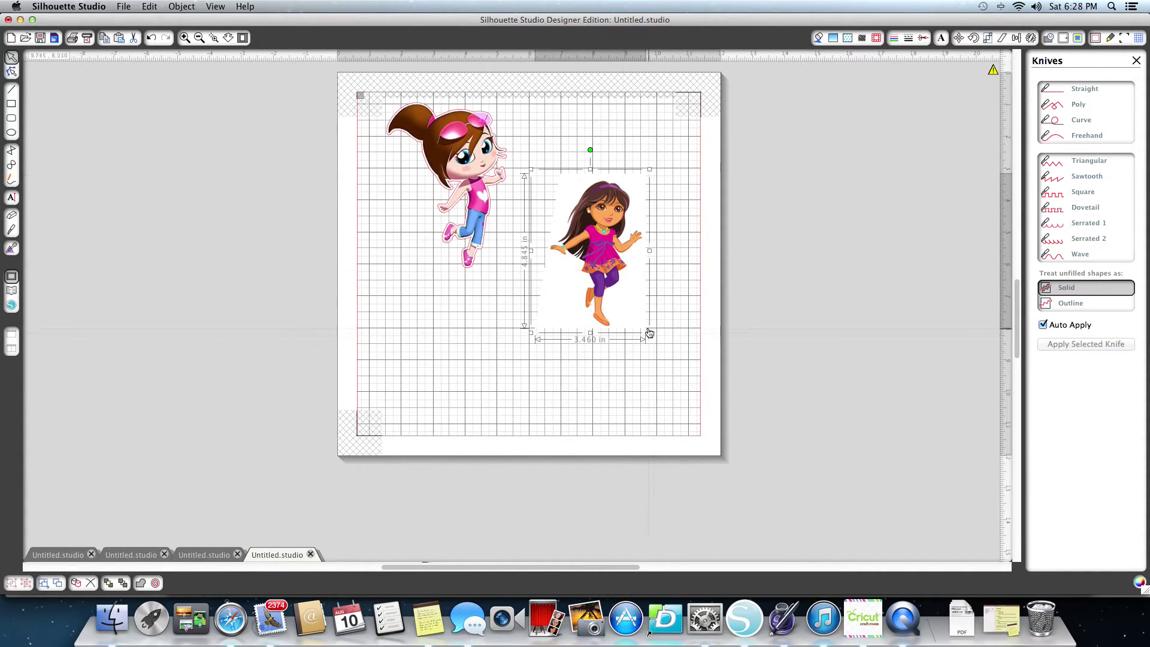
{"action": "left_click_drag", "start_coordinate": [650, 333], "coordinate": [687, 387]}
{"action": "left_click_drag", "start_coordinate": [595, 306], "coordinate": [583, 305]}
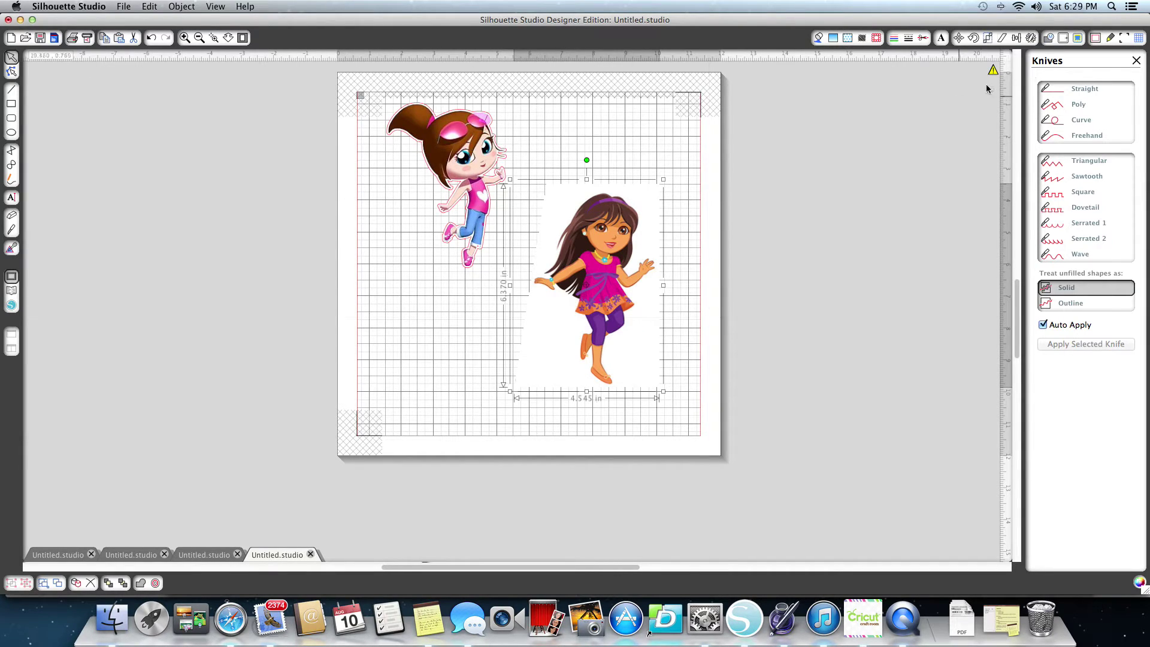
Step: Mark a 4.460 in trace area over the long-haired girl, disable High Pass Filter, threshold 73%
{"action": "left_click", "coordinate": [1077, 38]}
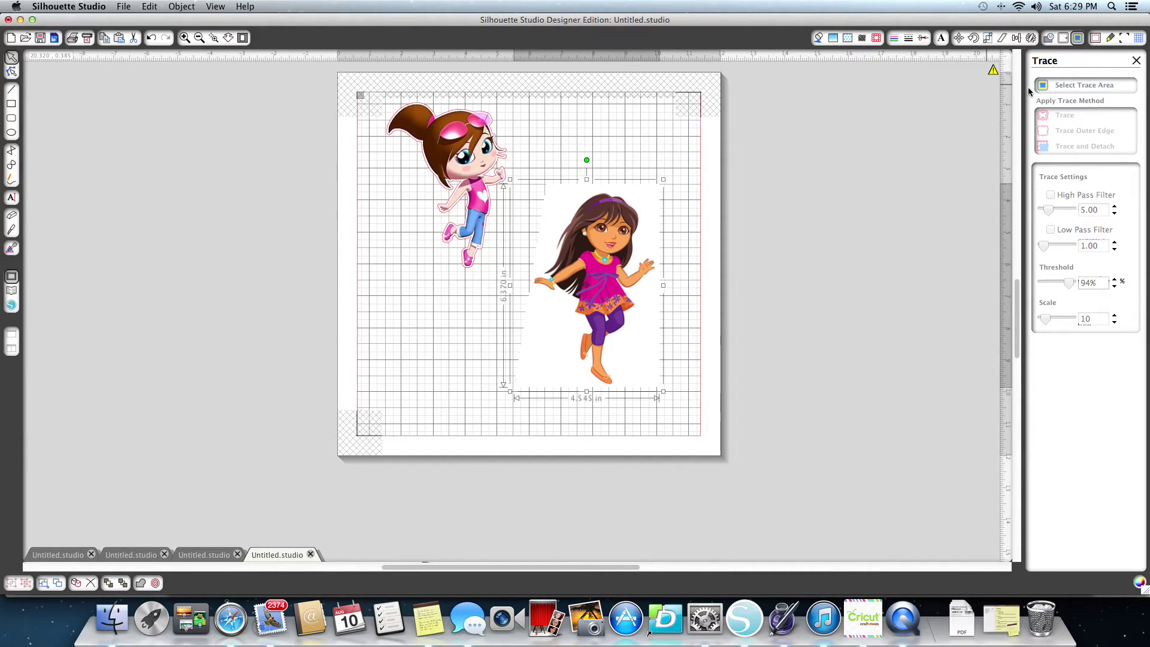
{"action": "left_click", "coordinate": [1049, 89]}
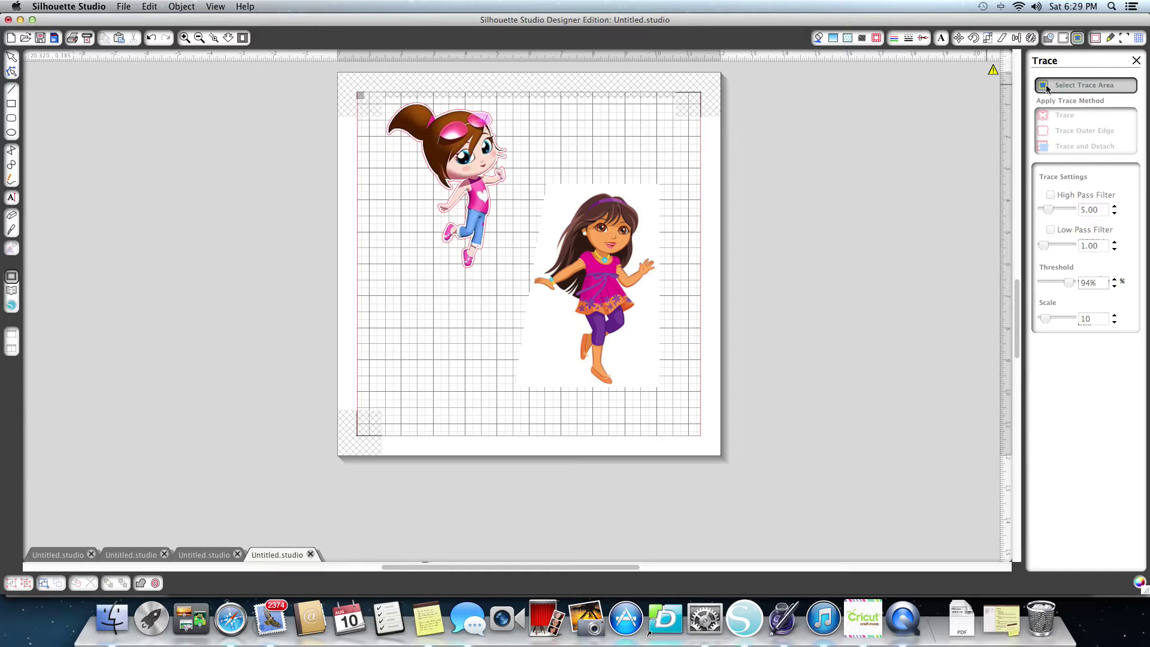
{"action": "mouse_move", "coordinate": [542, 166]}
{"action": "left_mouse_down"}
{"action": "mouse_move", "coordinate": [683, 198]}
{"action": "mouse_move", "coordinate": [665, 422]}
{"action": "mouse_move", "coordinate": [624, 393]}
{"action": "mouse_move", "coordinate": [634, 399]}
{"action": "left_mouse_up"}
{"action": "left_click_drag", "start_coordinate": [663, 296], "coordinate": [676, 291]}
{"action": "left_click_drag", "start_coordinate": [662, 390], "coordinate": [655, 378]}
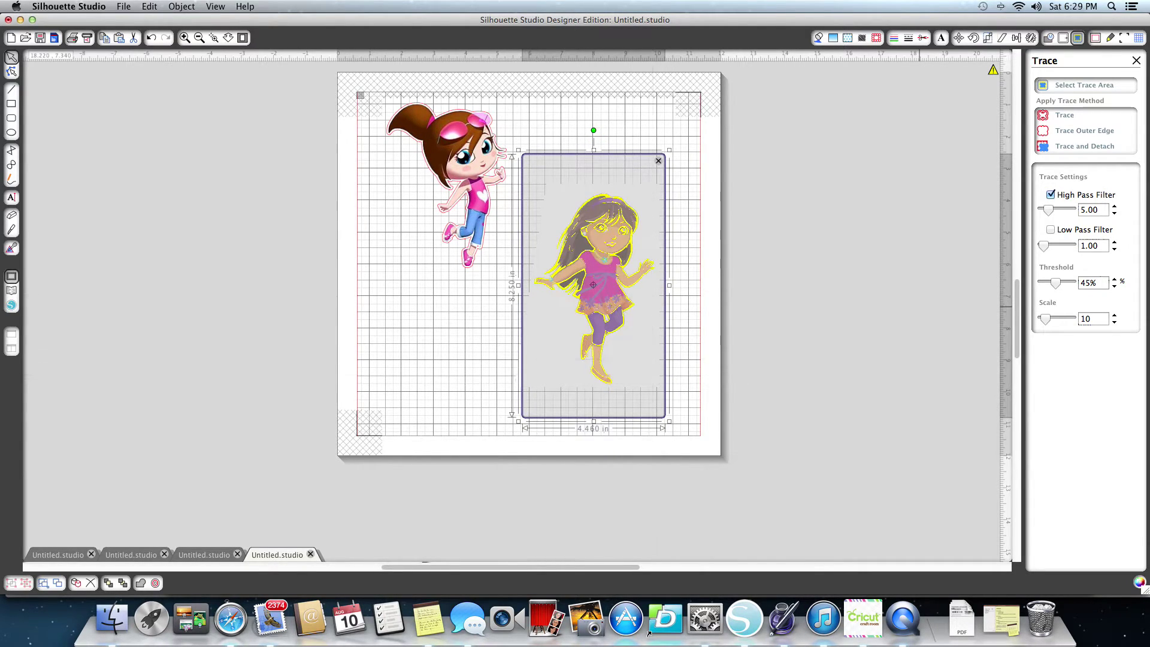
{"action": "left_click", "coordinate": [1052, 196]}
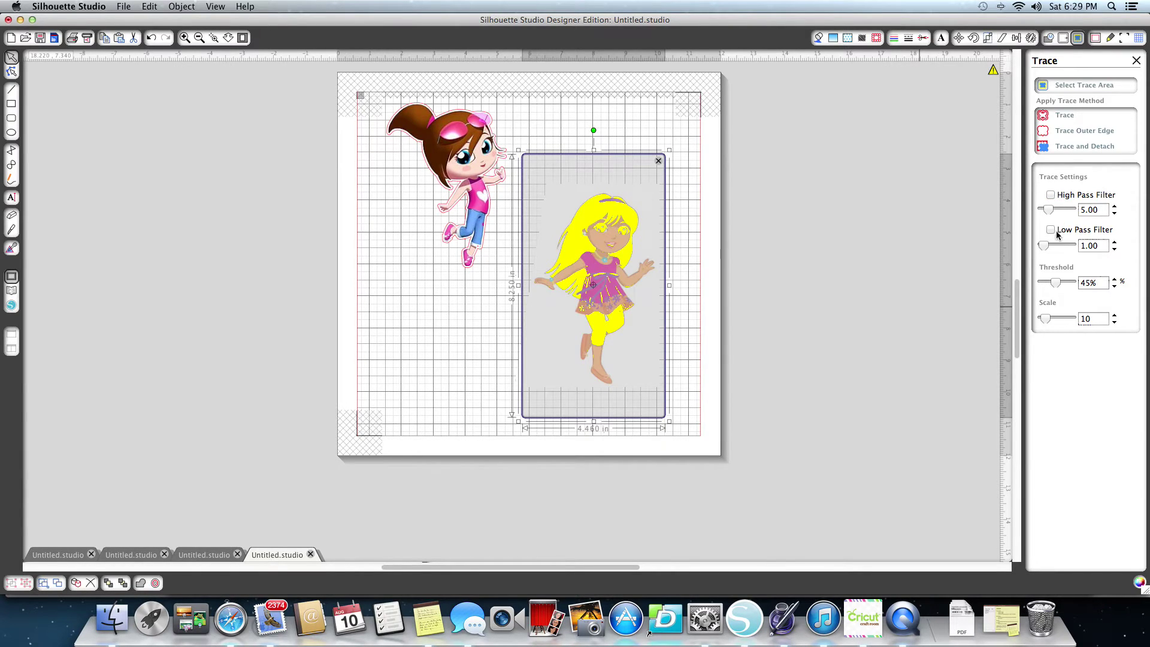
{"action": "left_click_drag", "start_coordinate": [1056, 287], "coordinate": [1064, 288]}
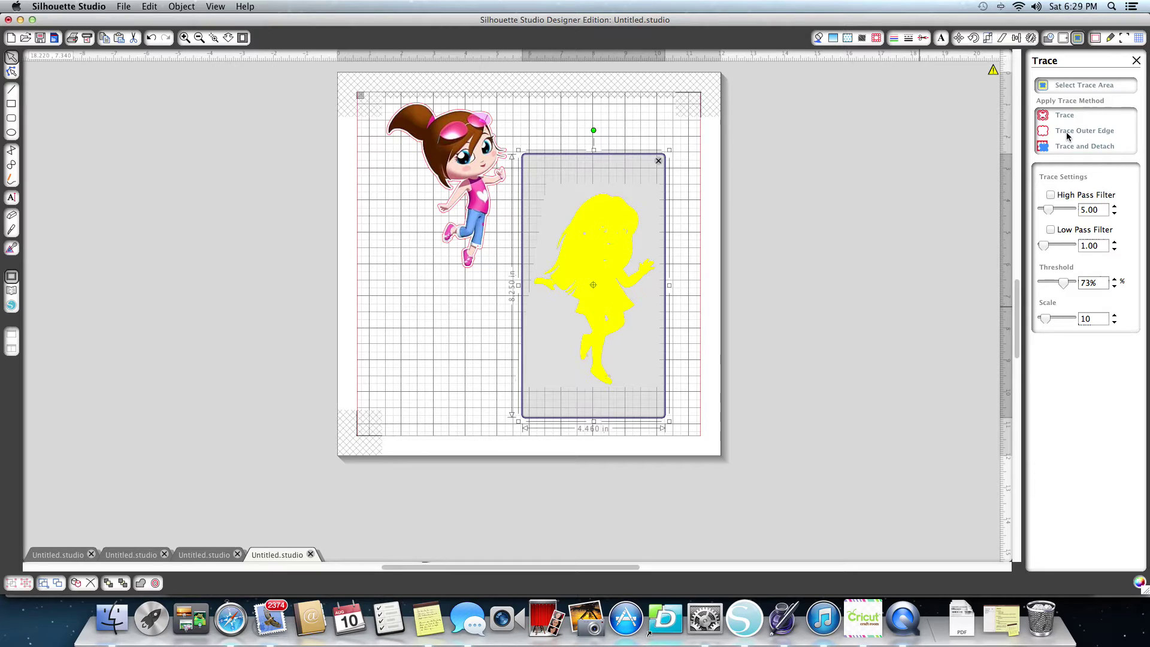
Step: Trace the girl's outer edge, crop her picture to the trace, and move her to the mat's top right
{"action": "left_click", "coordinate": [1046, 132]}
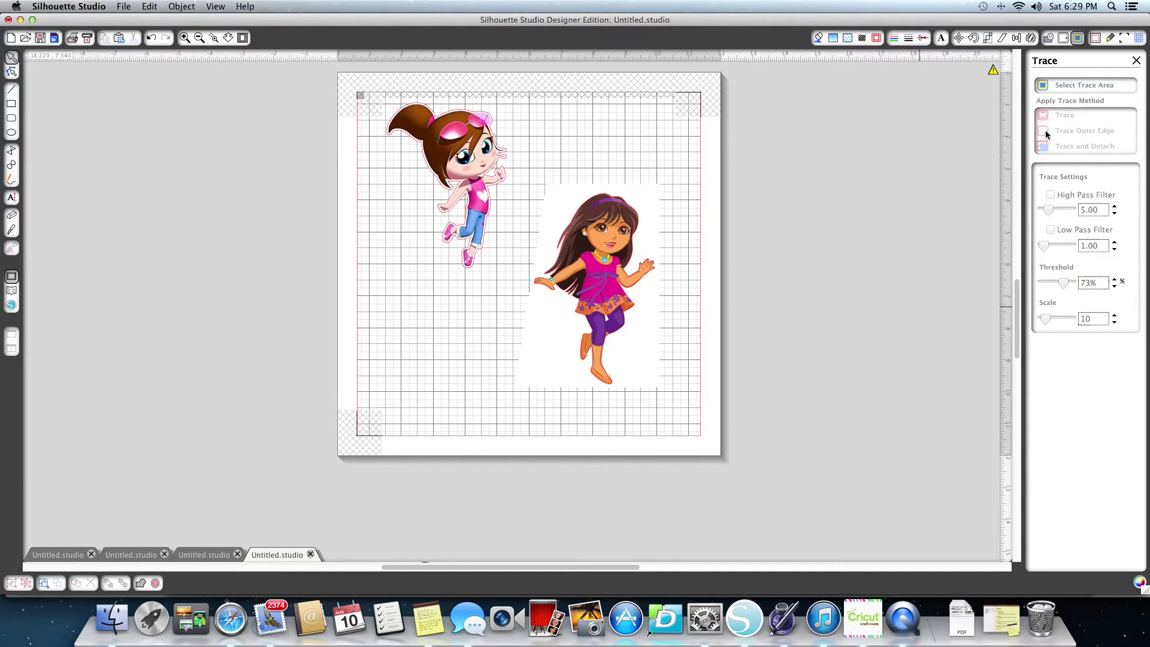
{"action": "left_click_drag", "start_coordinate": [536, 155], "coordinate": [692, 408]}
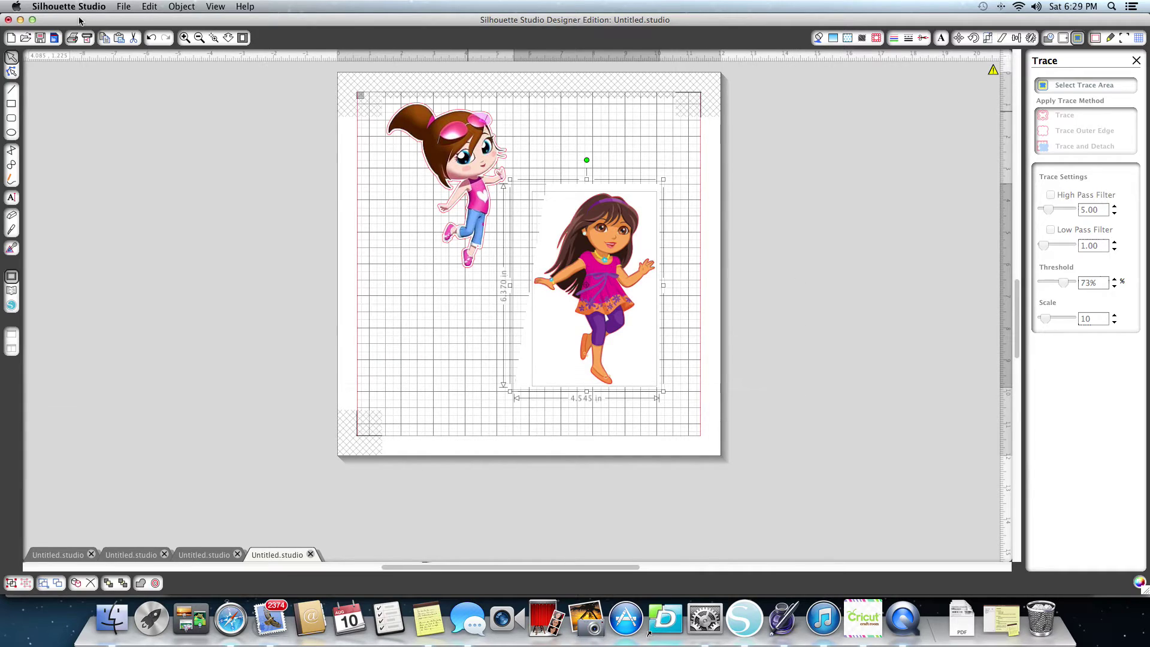
{"action": "left_click", "coordinate": [182, 6]}
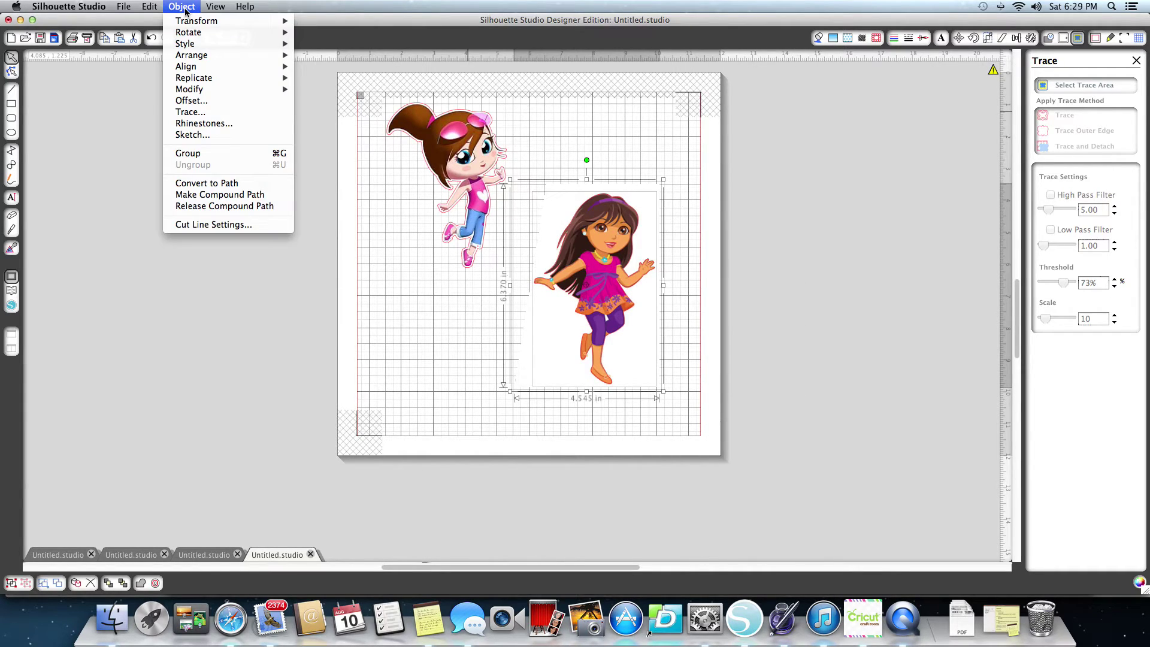
{"action": "mouse_move", "coordinate": [193, 94]}
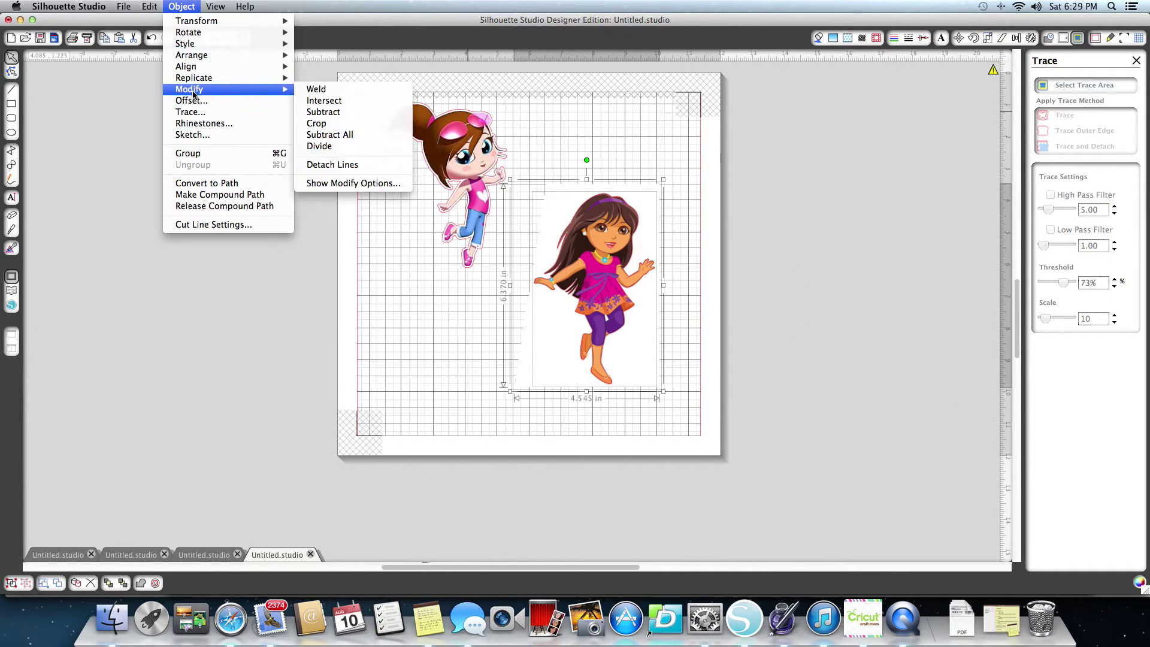
{"action": "left_click", "coordinate": [322, 123]}
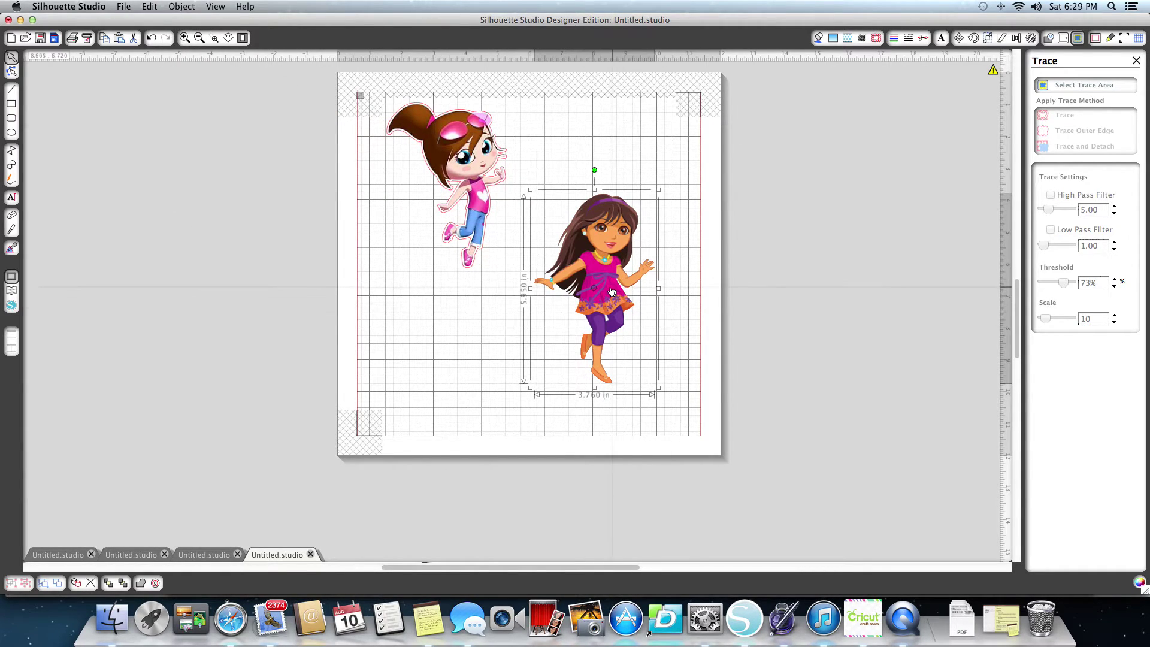
{"action": "left_click_drag", "start_coordinate": [612, 292], "coordinate": [619, 242]}
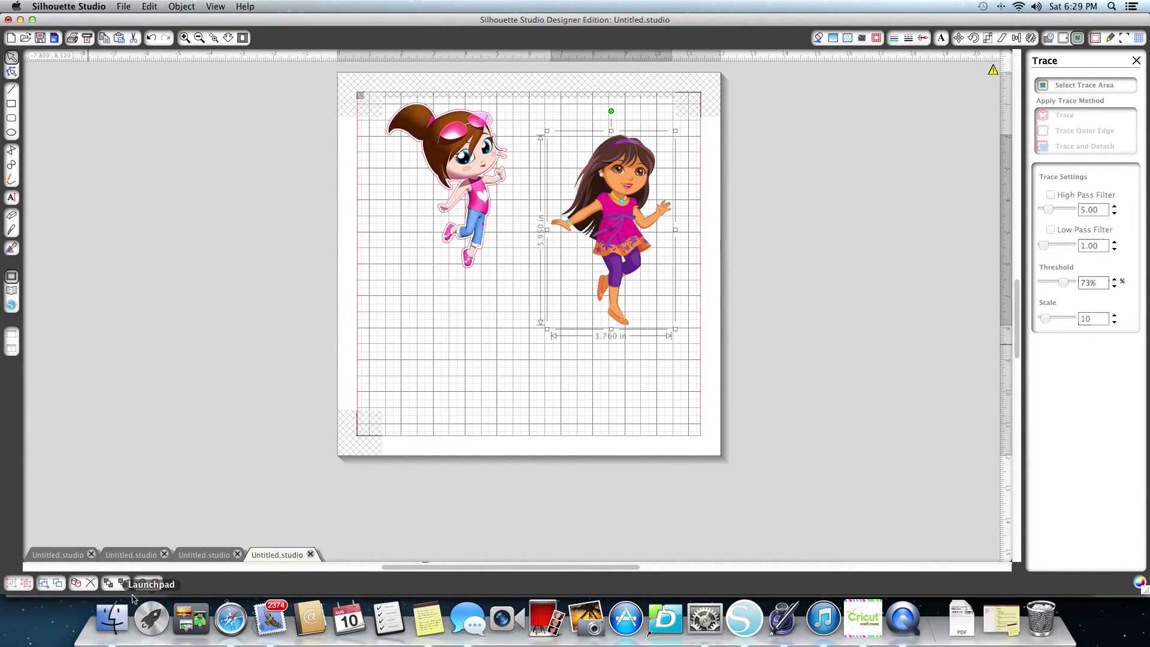
Step: Reduce Dora's offset distance to 0.050 in and fill the offset white
{"action": "left_click", "coordinate": [155, 584]}
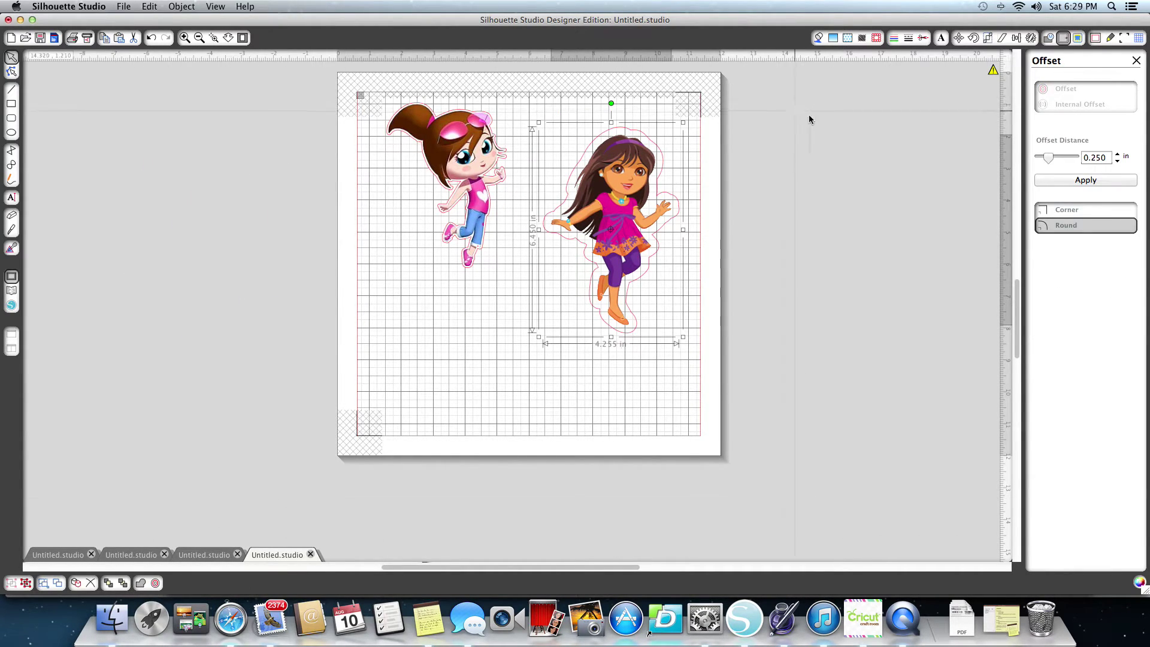
{"action": "left_click_drag", "start_coordinate": [1048, 160], "coordinate": [1041, 162]}
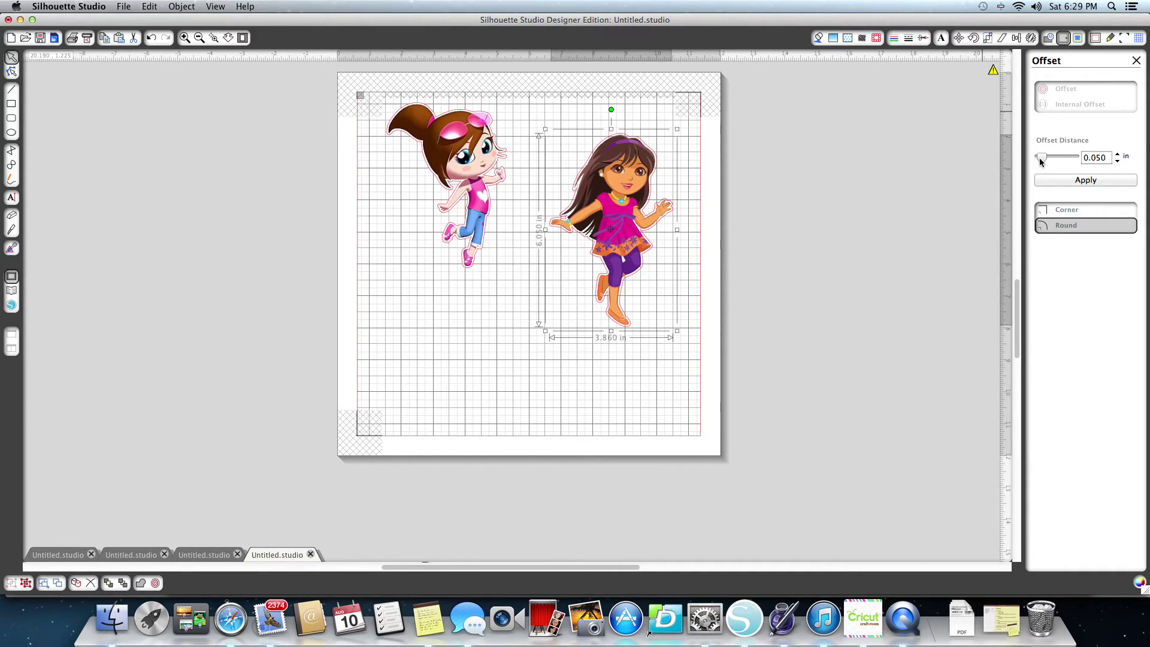
{"action": "left_click", "coordinate": [819, 37]}
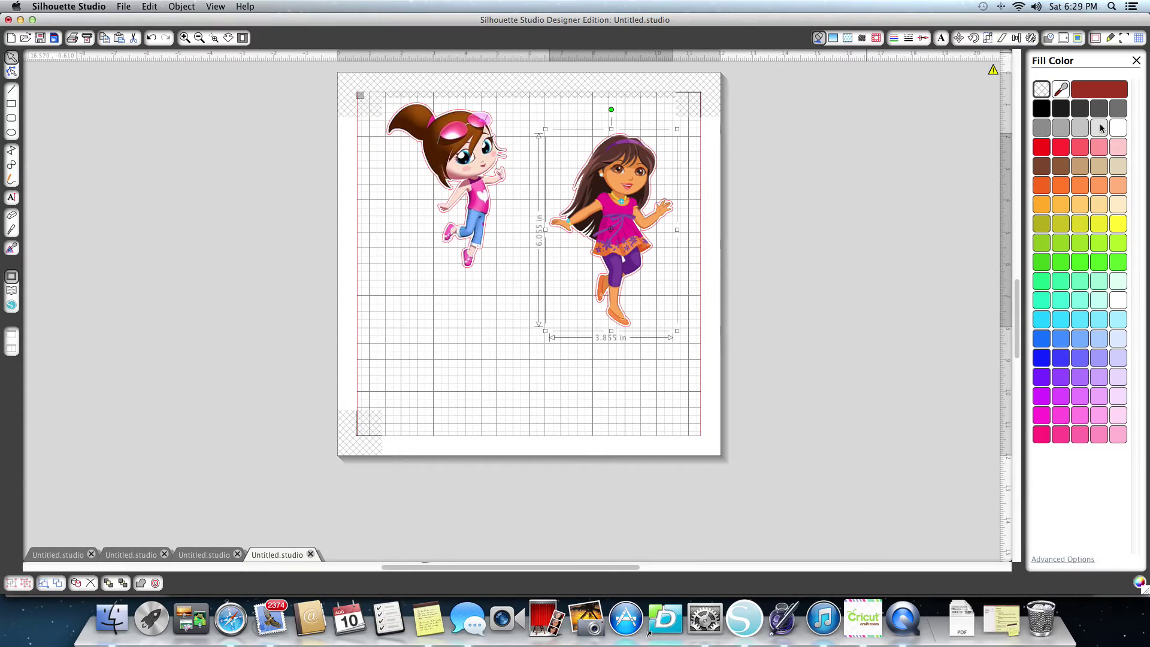
{"action": "left_click", "coordinate": [1119, 128]}
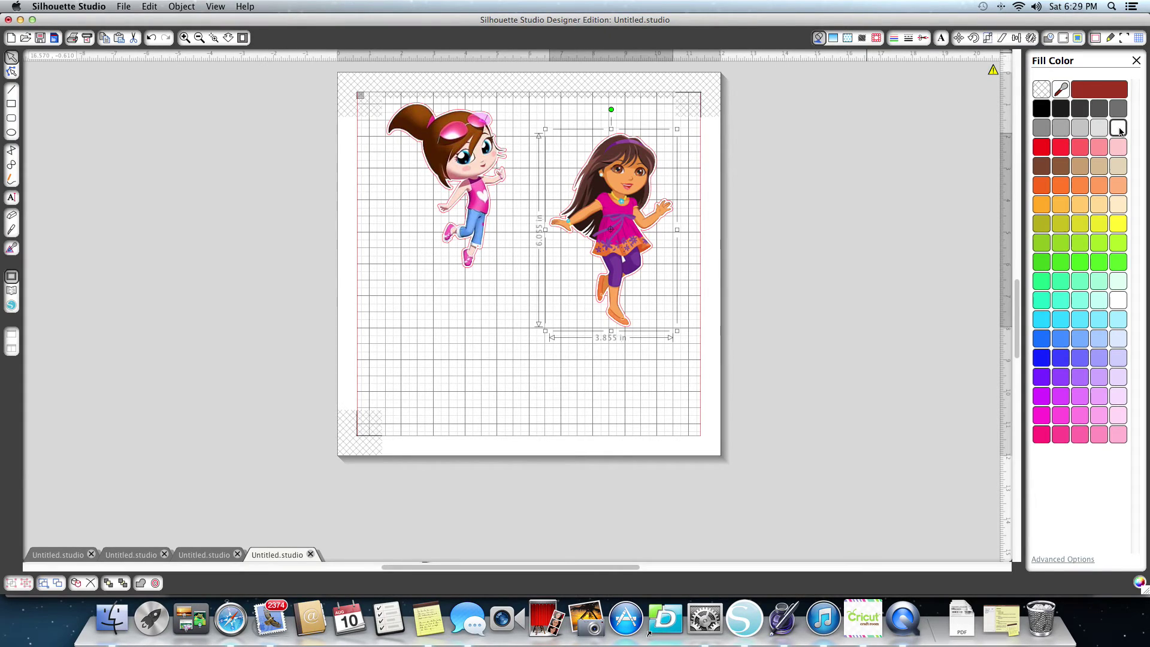
Step: Group Dora with her offset and set her cut style to Cut Edge
{"action": "left_click", "coordinate": [634, 411]}
{"action": "left_click", "coordinate": [641, 239]}
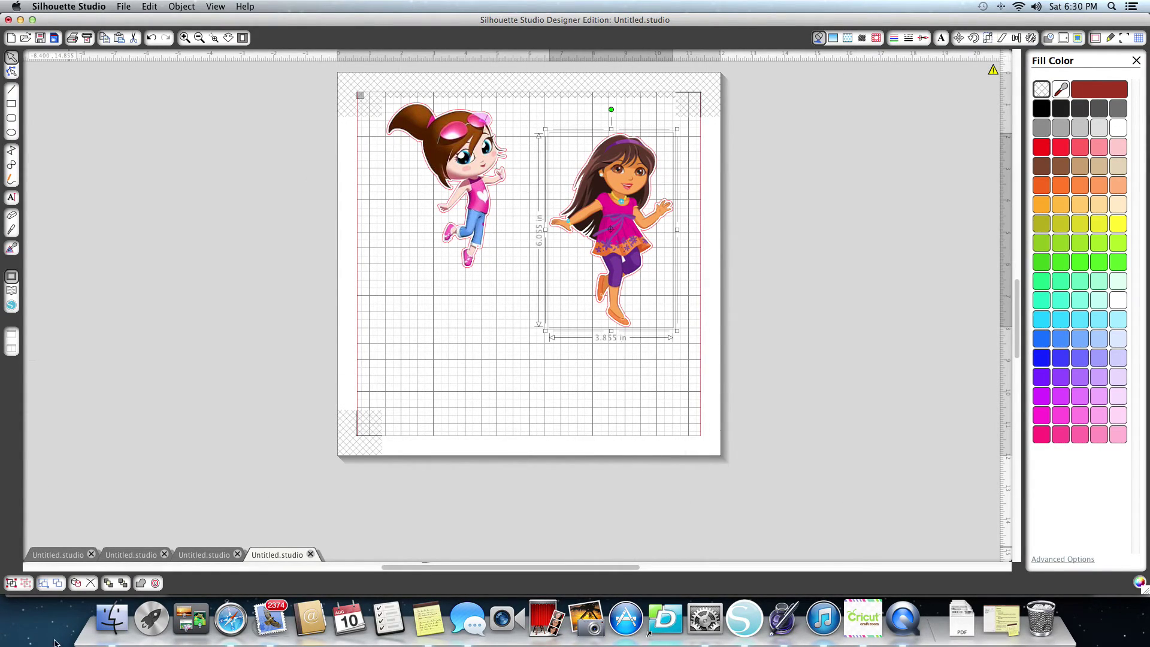
{"action": "left_click", "coordinate": [11, 583]}
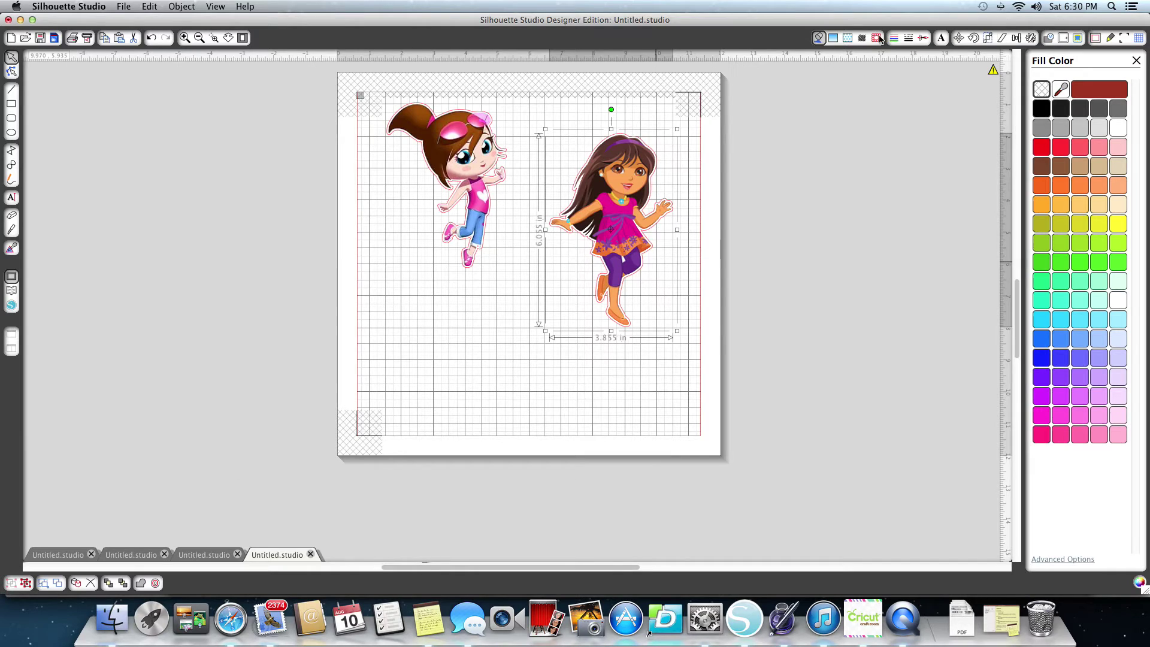
{"action": "left_click", "coordinate": [924, 37]}
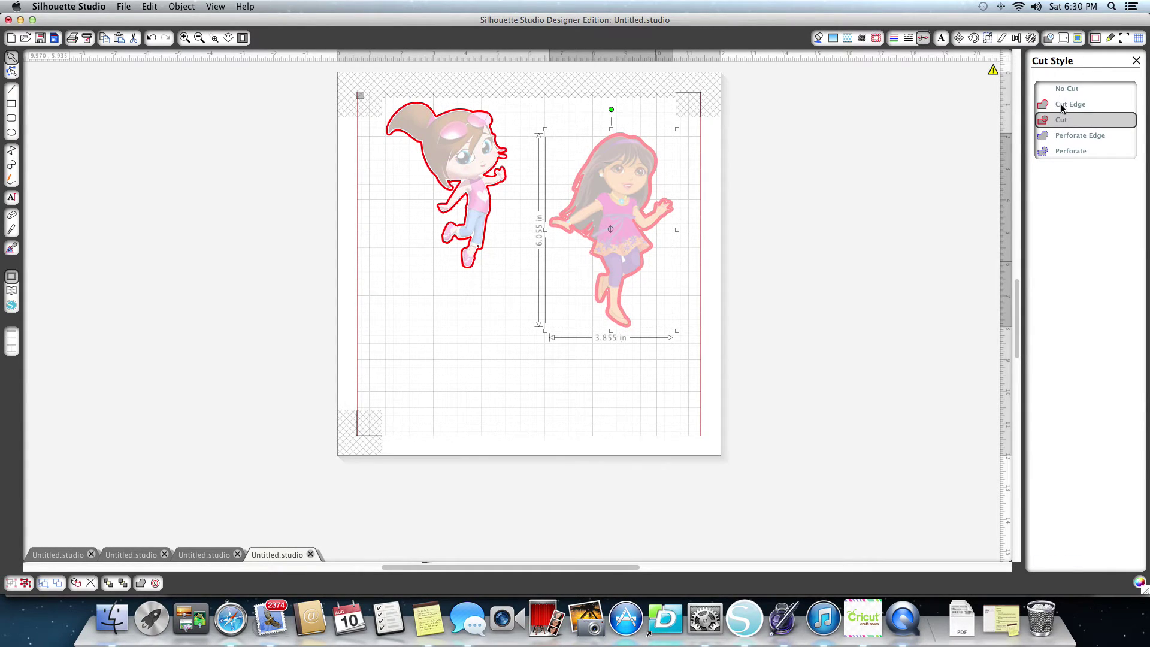
{"action": "left_click", "coordinate": [1065, 106]}
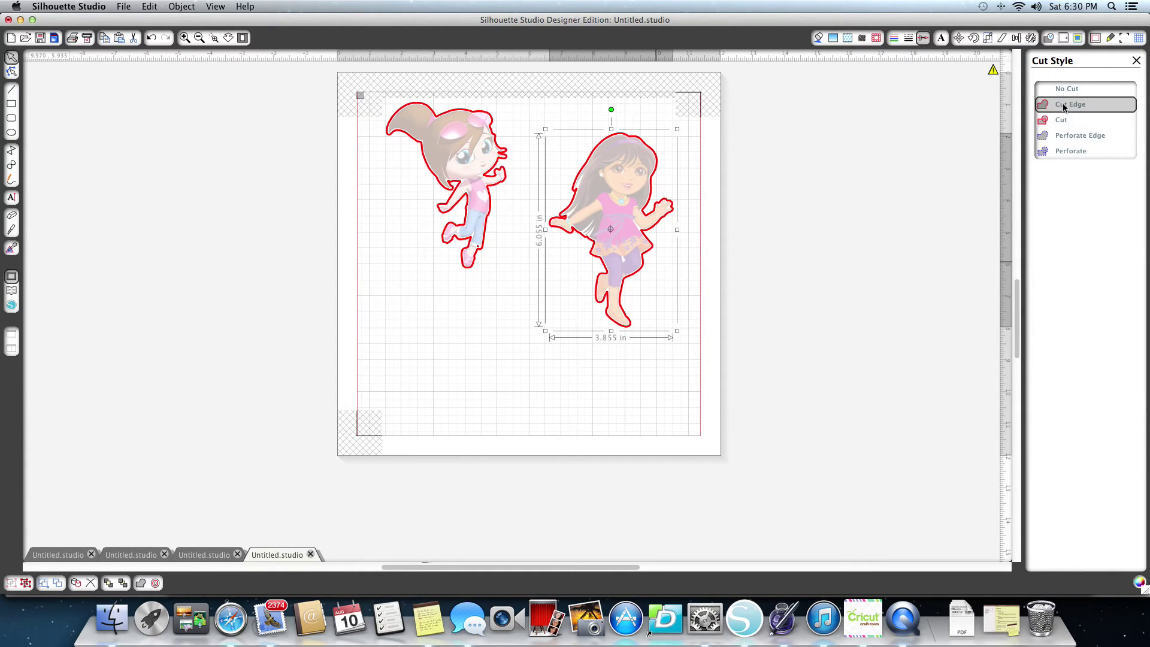
{"action": "left_click", "coordinate": [1137, 61]}
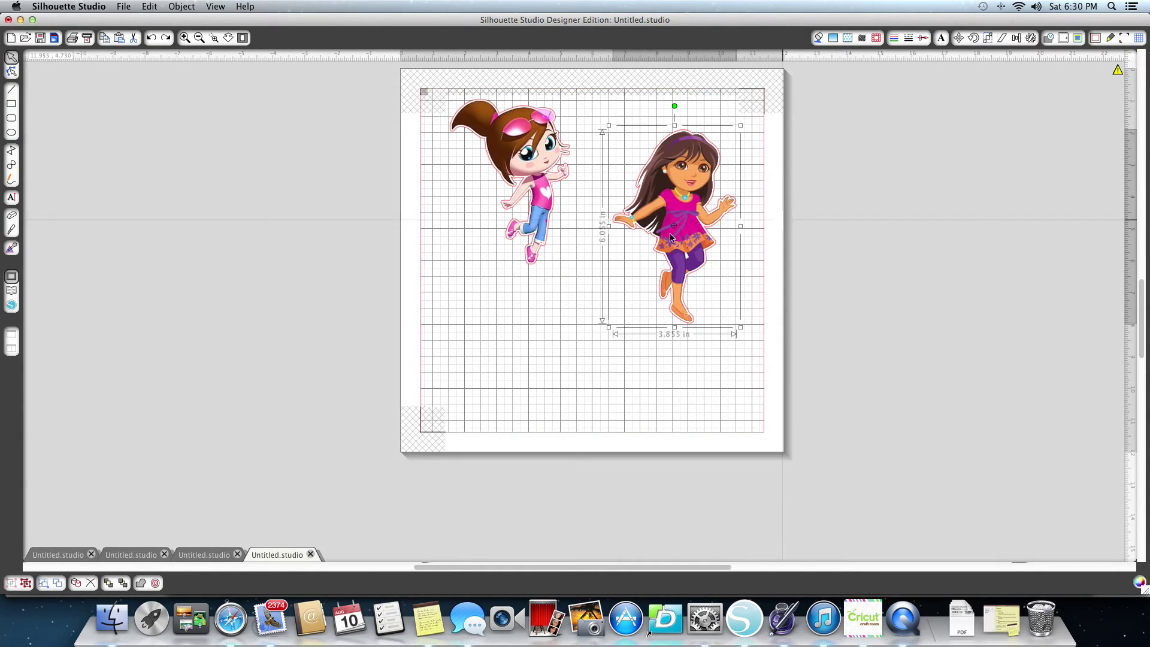
{"action": "left_click", "coordinate": [692, 220]}
Step: Move Dora and the brown-haired girl left to make room on the right
{"action": "left_click_drag", "start_coordinate": [692, 220], "coordinate": [665, 200]}
{"action": "left_click_drag", "start_coordinate": [528, 157], "coordinate": [514, 165]}
{"action": "left_click_drag", "start_coordinate": [600, 173], "coordinate": [563, 168]}
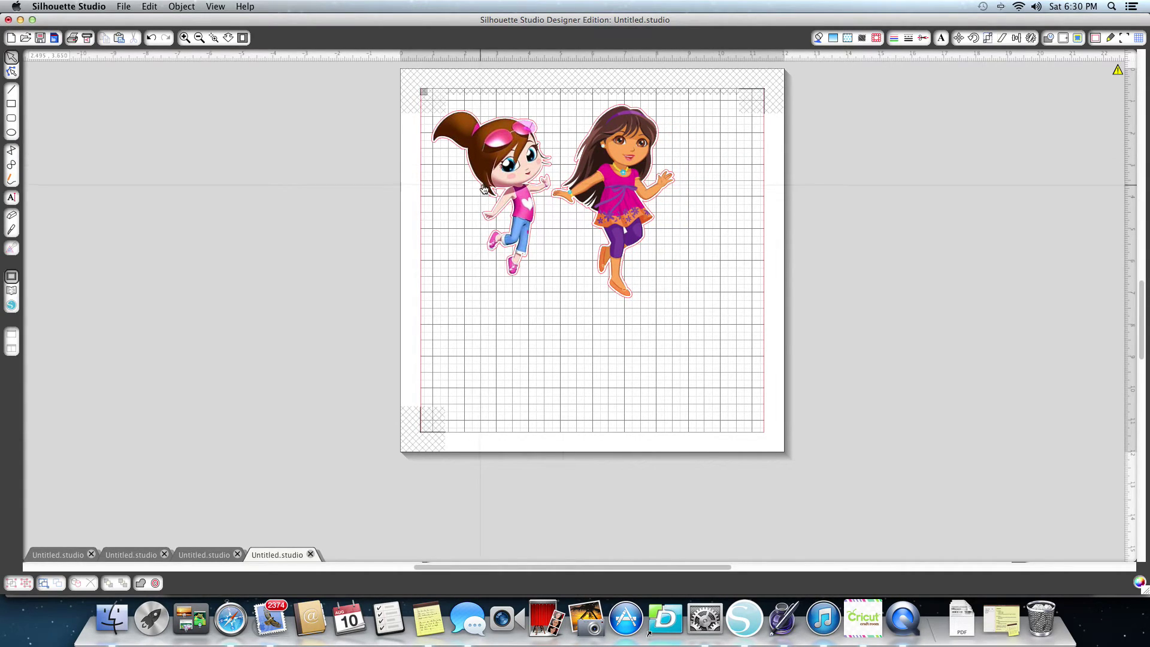
Step: Copy and paste Dora, move the copy to the right, and rotate it upside down
{"action": "right_click", "coordinate": [505, 188]}
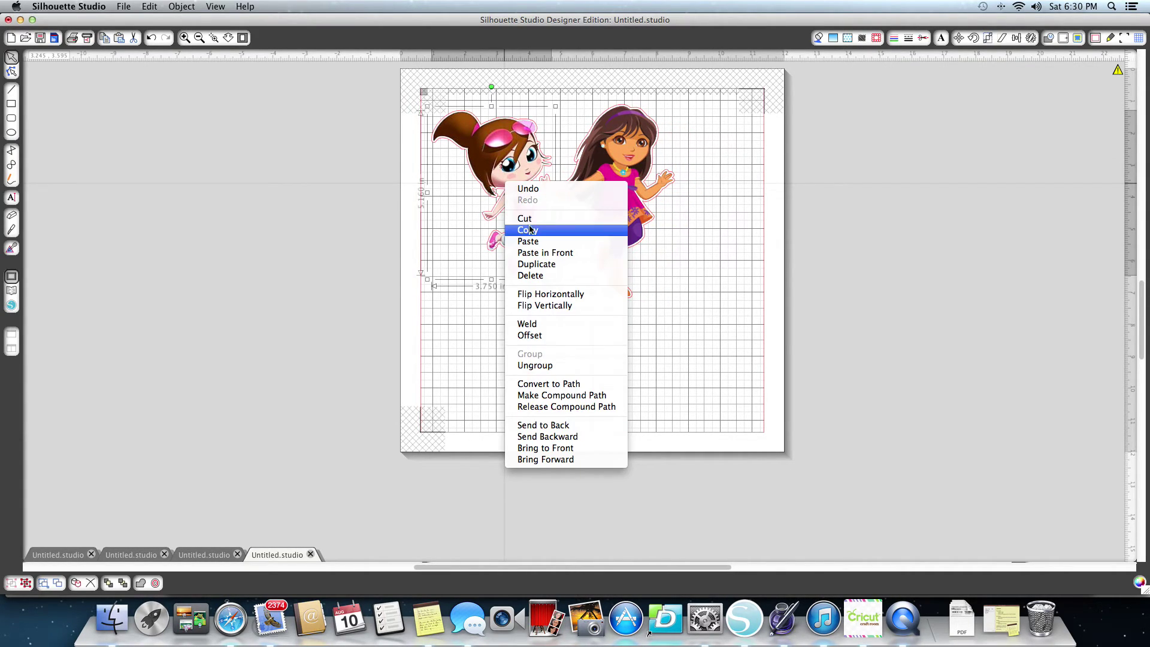
{"action": "left_click", "coordinate": [566, 186]}
{"action": "right_click", "coordinate": [566, 187]}
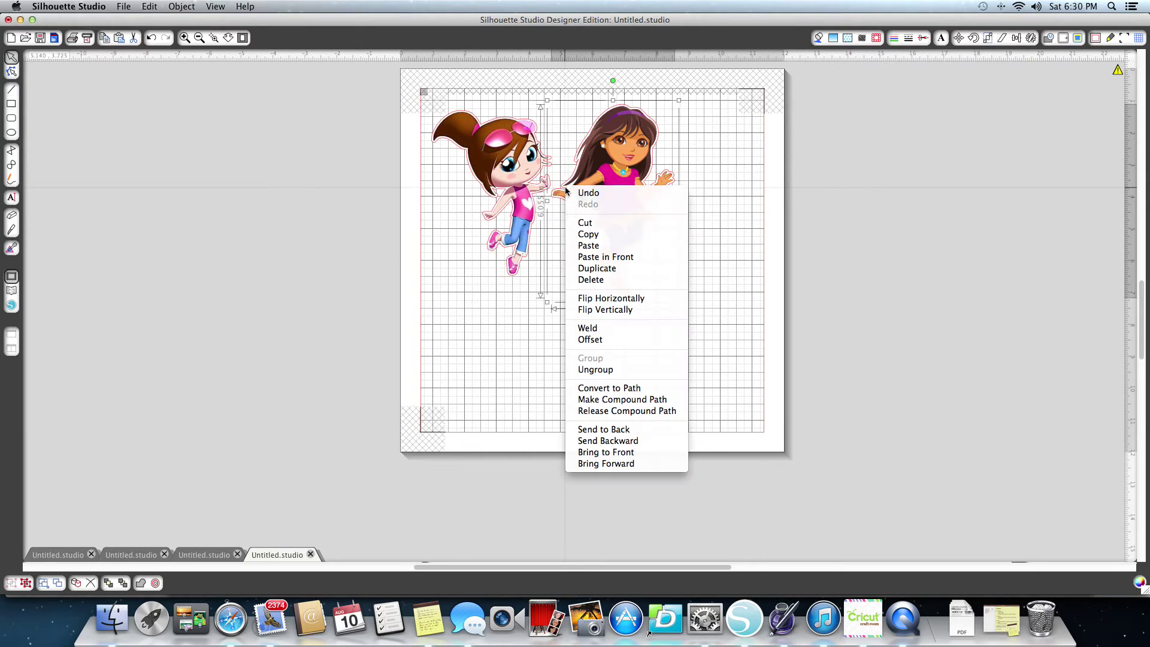
{"action": "left_click", "coordinate": [591, 236]}
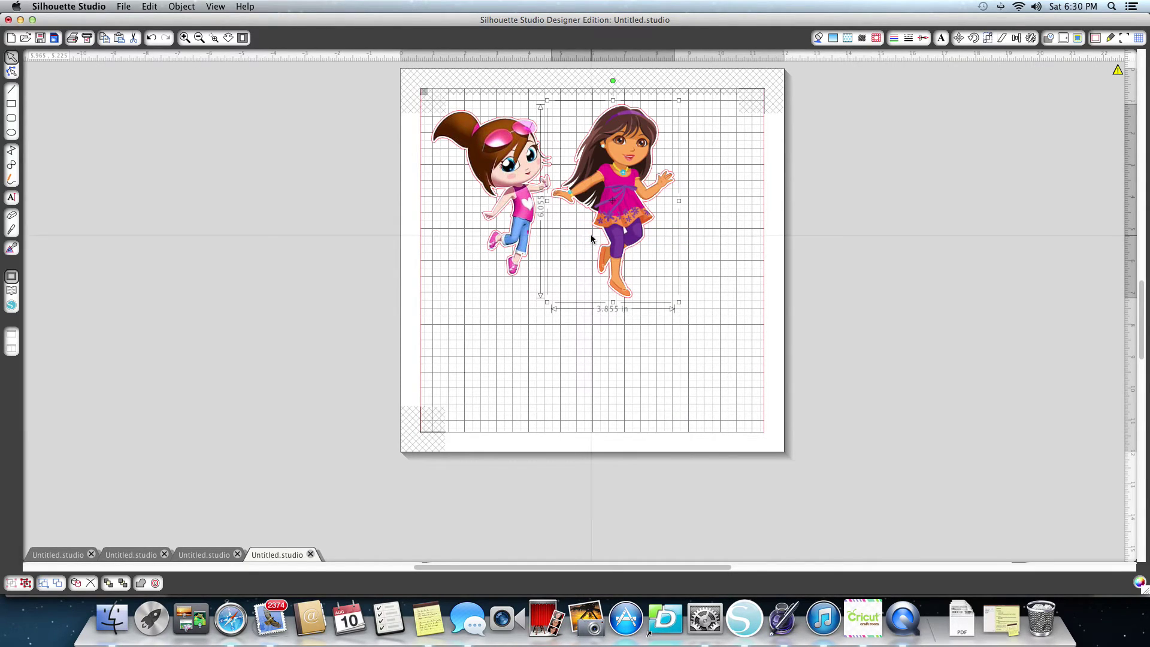
{"action": "right_click", "coordinate": [629, 216]}
{"action": "left_click", "coordinate": [656, 275]}
{"action": "left_click_drag", "start_coordinate": [633, 212], "coordinate": [704, 196]}
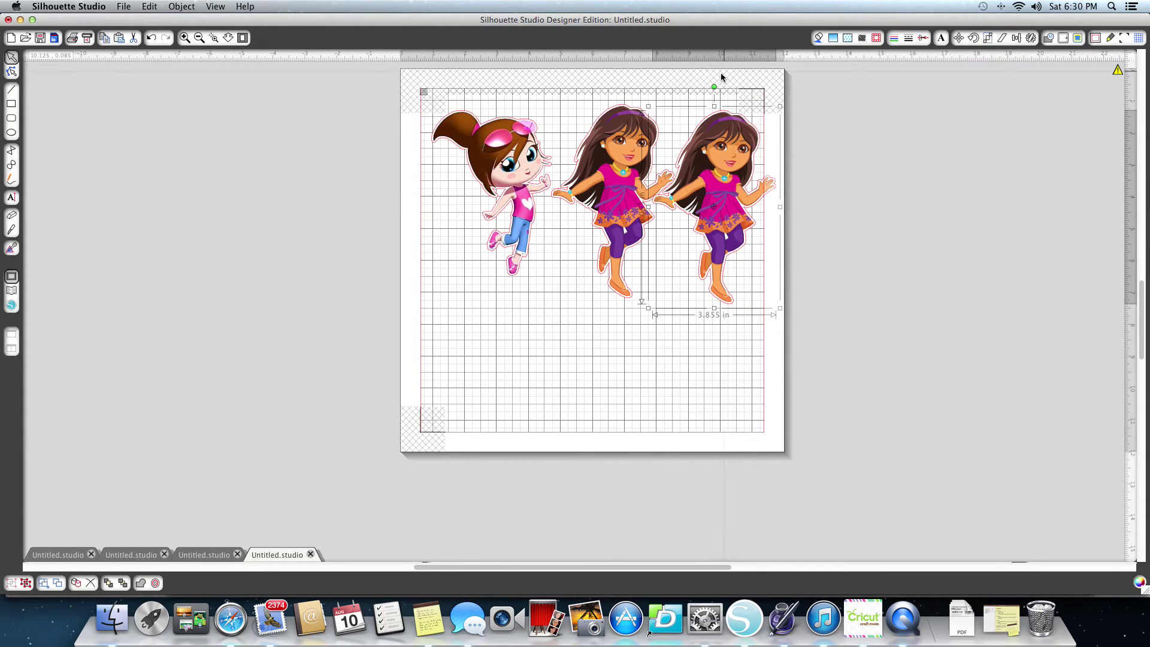
{"action": "left_click_drag", "start_coordinate": [715, 87], "coordinate": [687, 256]}
Step: Fine-tune the positions and tilt of the three girls to line them up across the top
{"action": "left_click", "coordinate": [604, 198]}
{"action": "left_click_drag", "start_coordinate": [494, 172], "coordinate": [489, 183]}
{"action": "left_click_drag", "start_coordinate": [604, 152], "coordinate": [598, 170]}
{"action": "left_click_drag", "start_coordinate": [676, 202], "coordinate": [690, 175]}
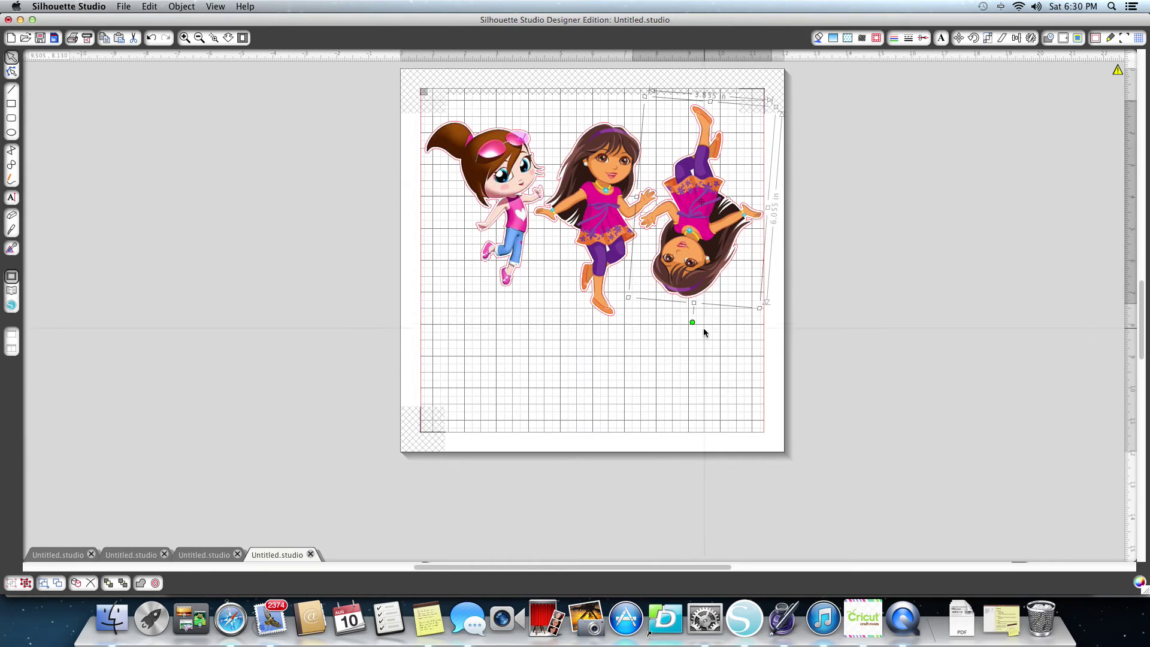
{"action": "left_click_drag", "start_coordinate": [693, 322], "coordinate": [708, 322]}
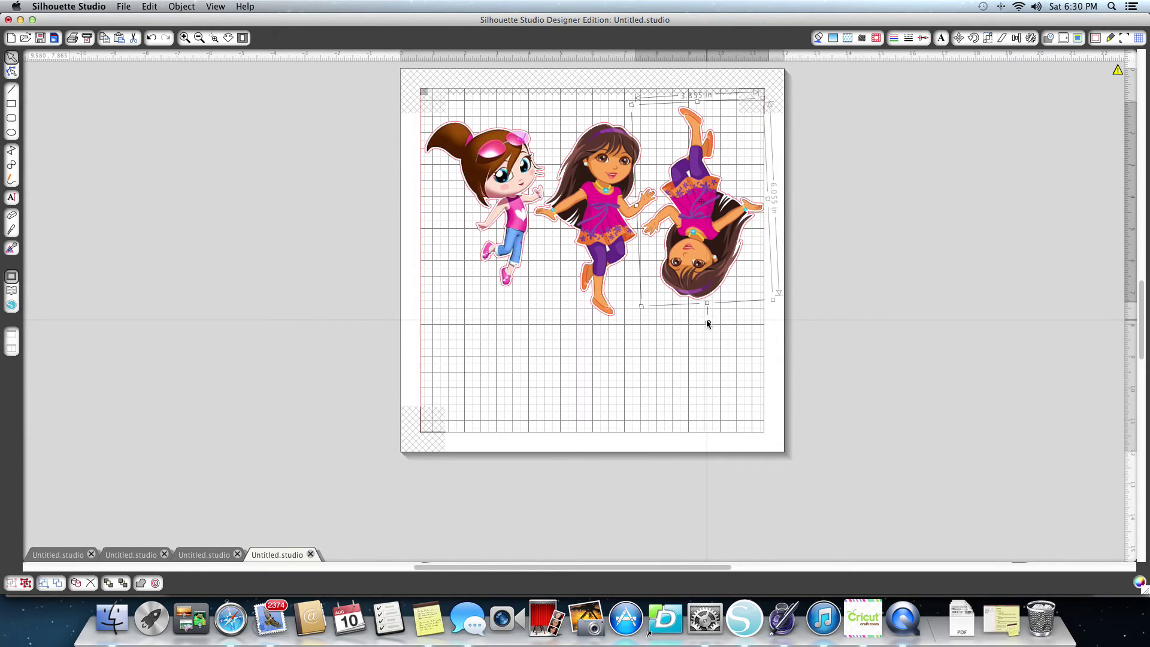
{"action": "left_click_drag", "start_coordinate": [699, 282], "coordinate": [699, 274]}
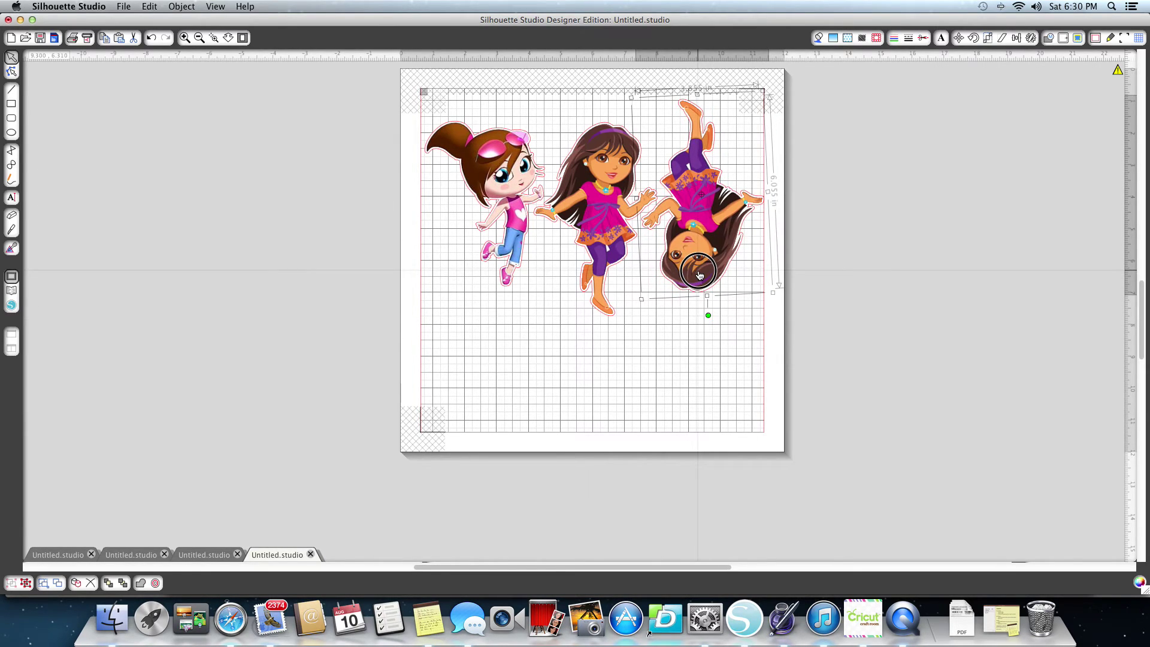
{"action": "left_click_drag", "start_coordinate": [608, 209], "coordinate": [610, 187]}
{"action": "left_click_drag", "start_coordinate": [487, 222], "coordinate": [490, 234]}
{"action": "left_click_drag", "start_coordinate": [712, 226], "coordinate": [707, 236]}
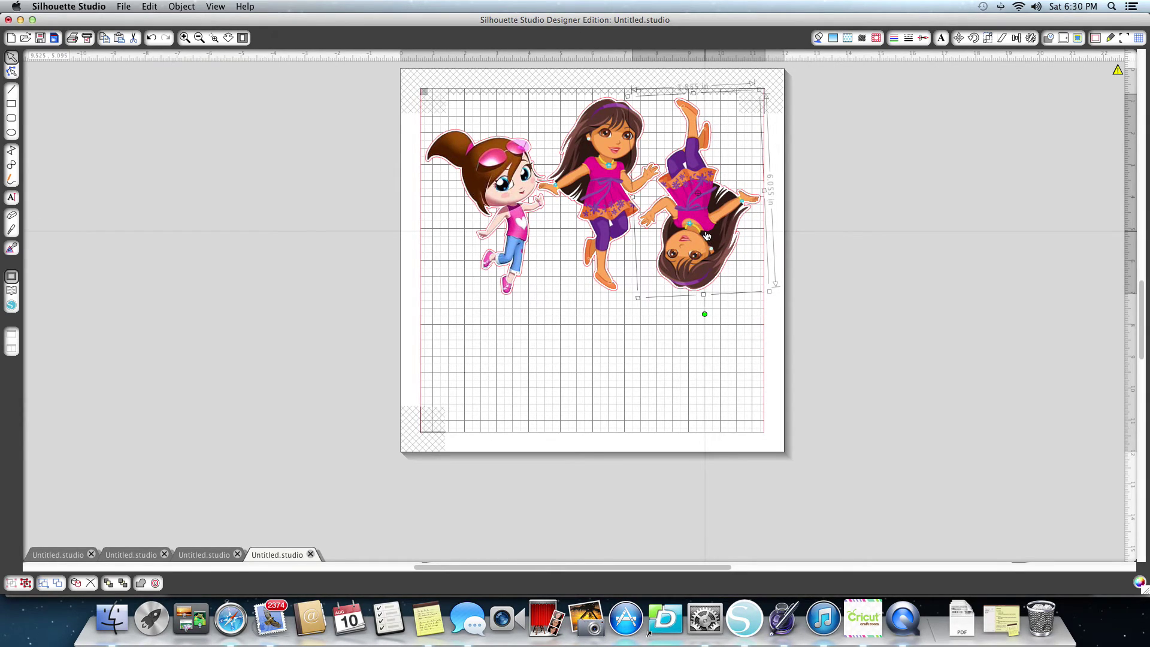
{"action": "left_click", "coordinate": [778, 310]}
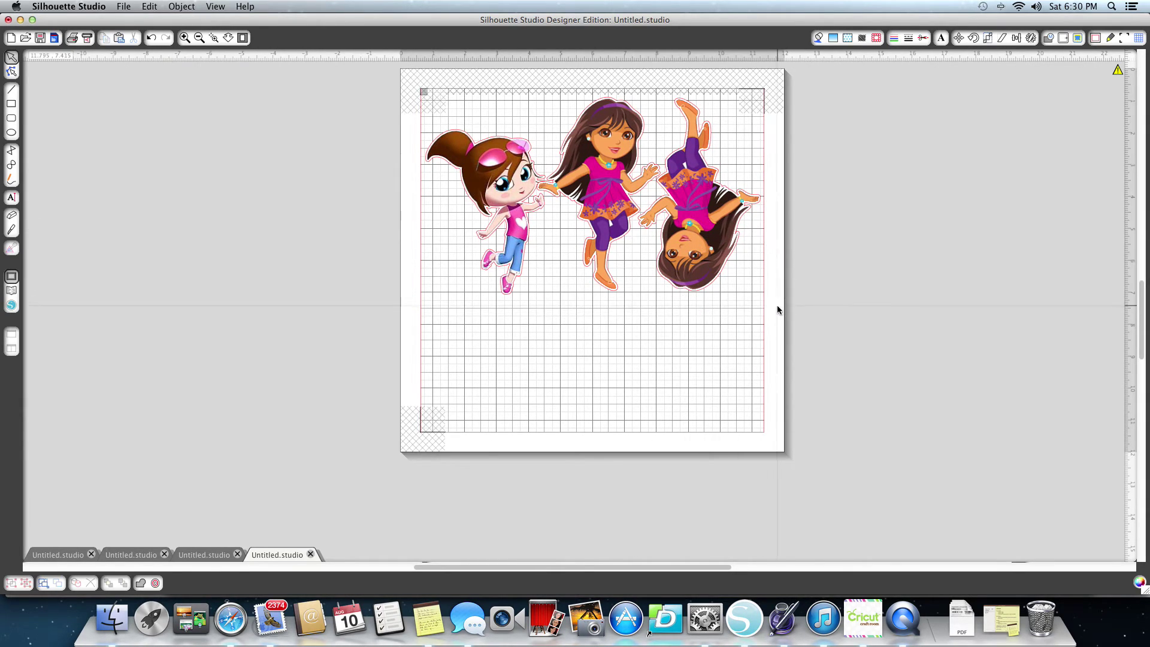
{"action": "left_click", "coordinate": [495, 169]}
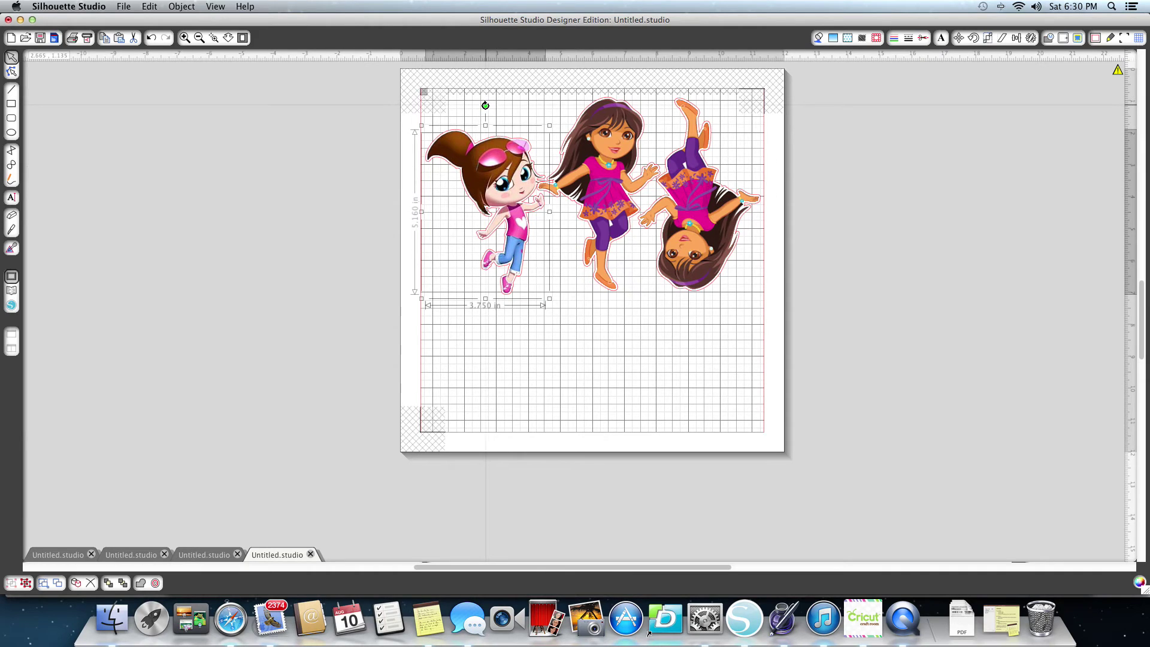
Step: Rotate the brown-haired girl upside down and move her closer to Dora
{"action": "left_click_drag", "start_coordinate": [489, 105], "coordinate": [505, 102]}
{"action": "left_click_drag", "start_coordinate": [491, 178], "coordinate": [485, 161]}
{"action": "left_click_drag", "start_coordinate": [502, 89], "coordinate": [459, 294]}
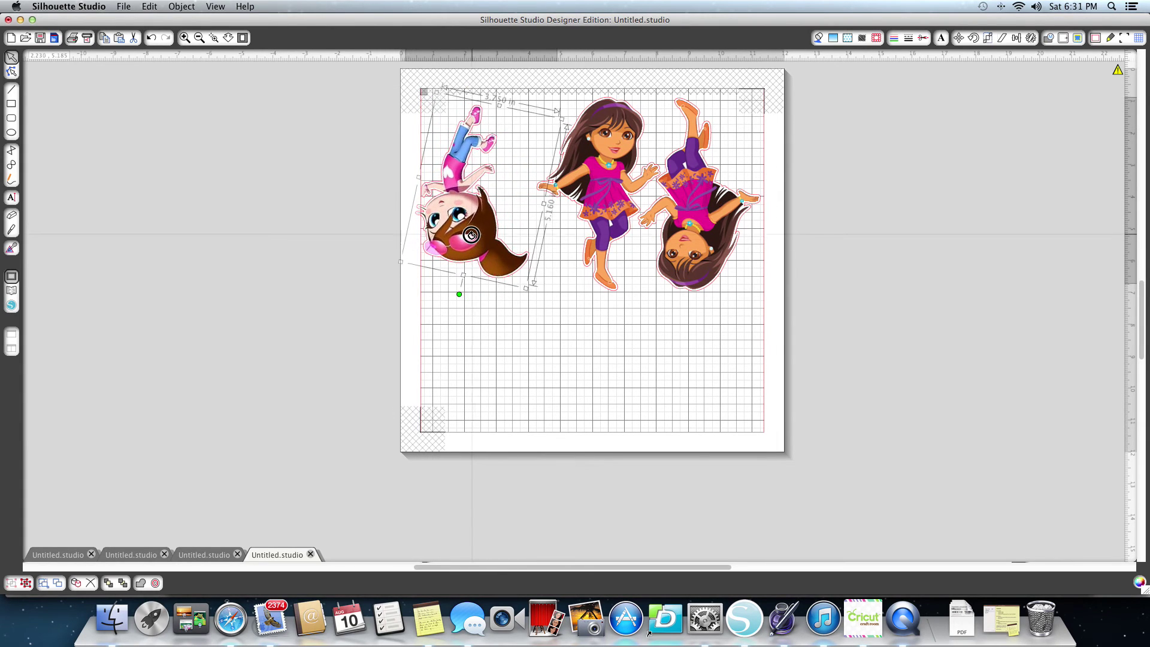
{"action": "left_click_drag", "start_coordinate": [471, 235], "coordinate": [502, 195]}
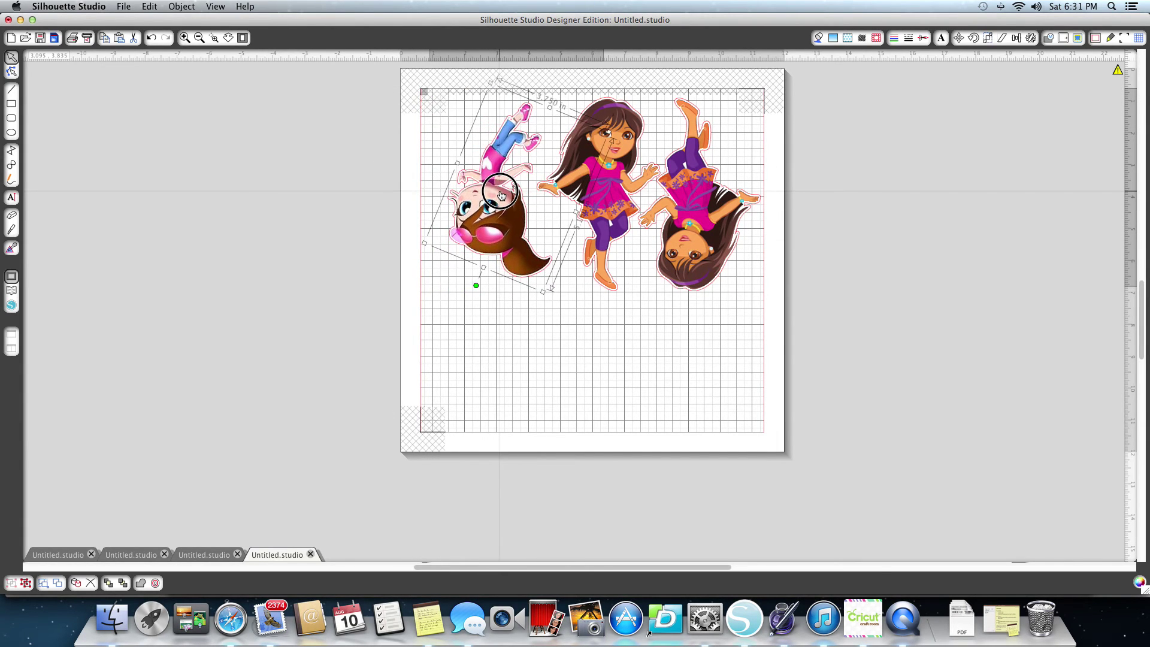
Step: Shrink the three-girl row to 8.270 in wide and paste a duplicate row below it
{"action": "left_click_drag", "start_coordinate": [814, 293], "coordinate": [429, 118]}
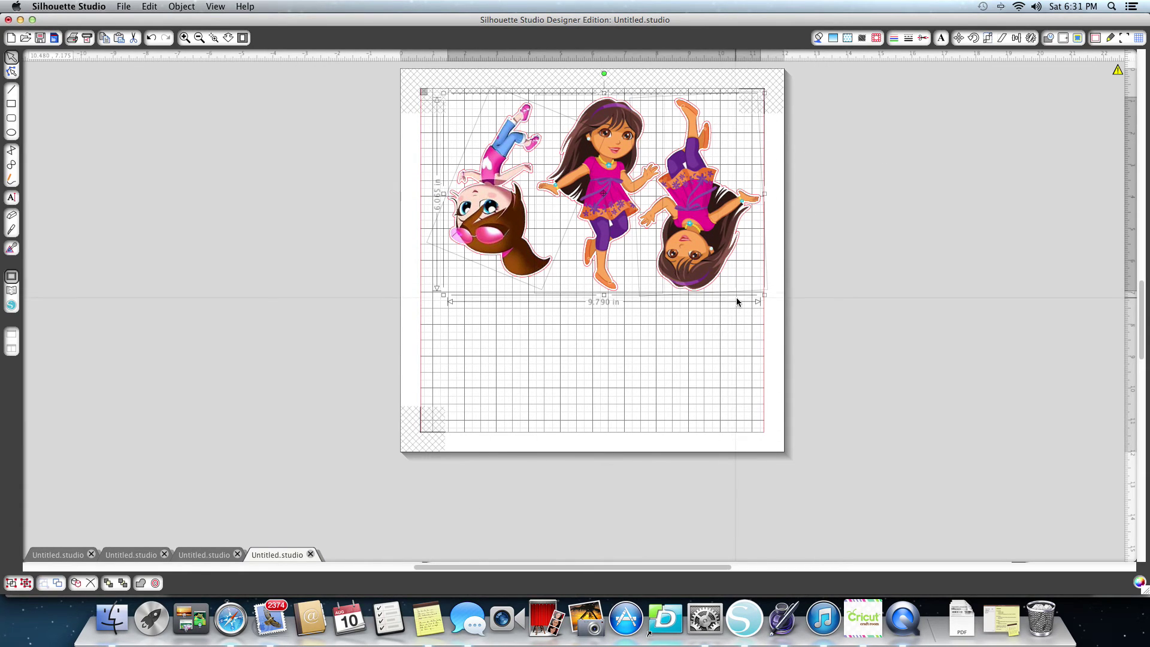
{"action": "left_click_drag", "start_coordinate": [764, 295], "coordinate": [718, 253]}
{"action": "right_click", "coordinate": [648, 228]}
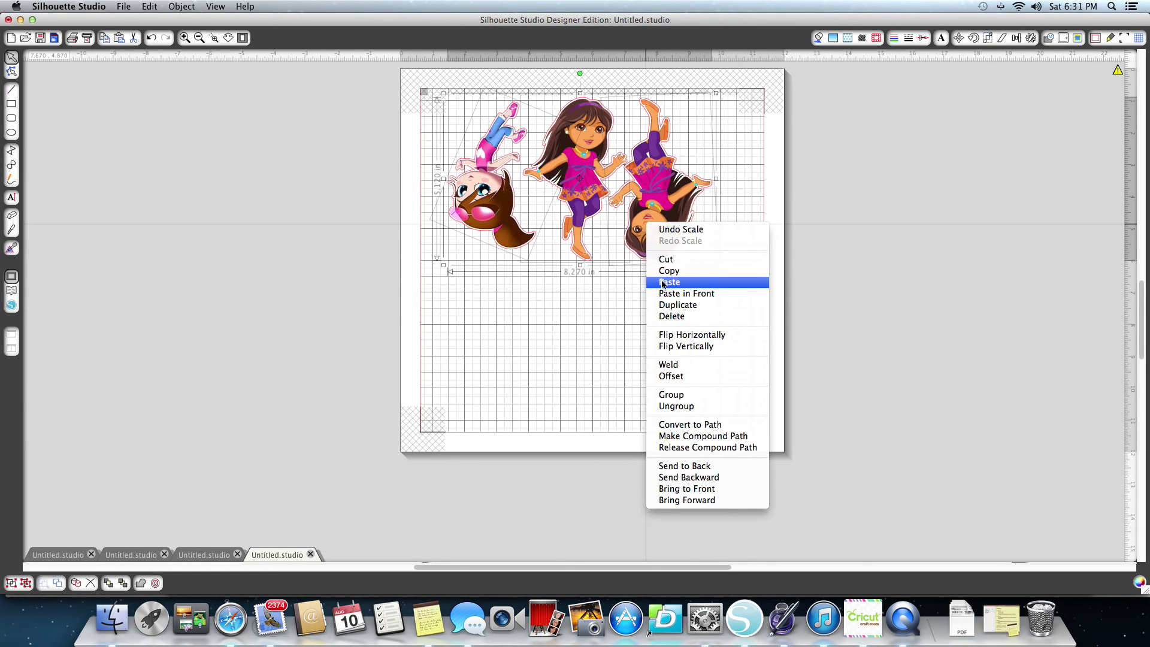
{"action": "left_click", "coordinate": [663, 270]}
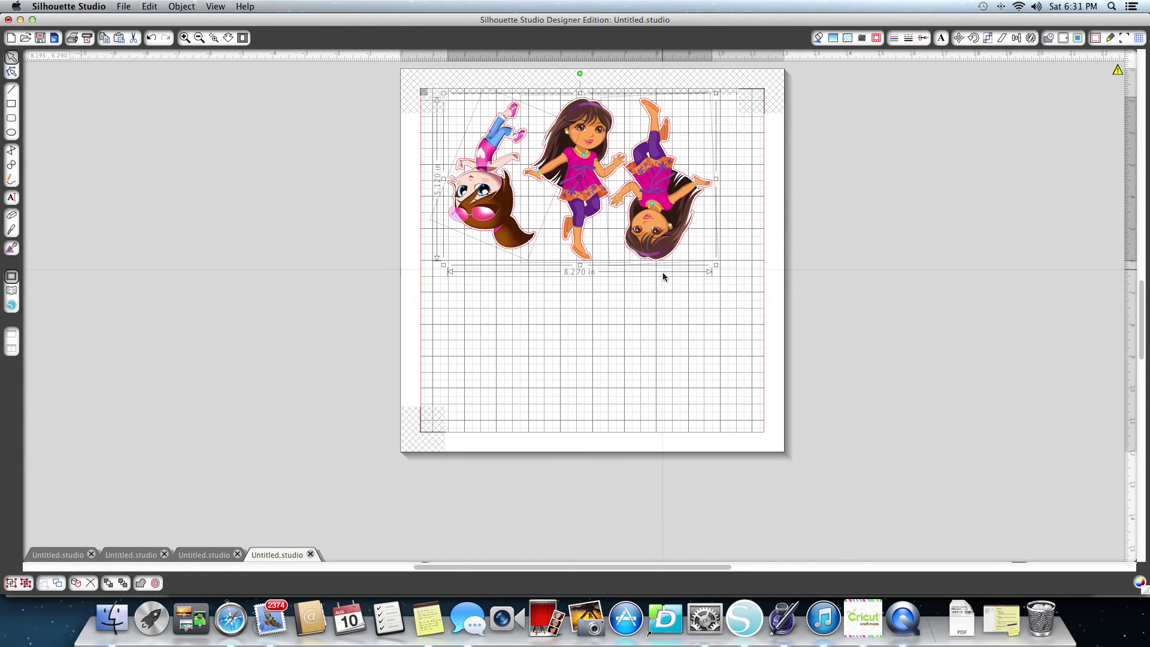
{"action": "right_click", "coordinate": [662, 270]}
{"action": "left_click", "coordinate": [686, 328]}
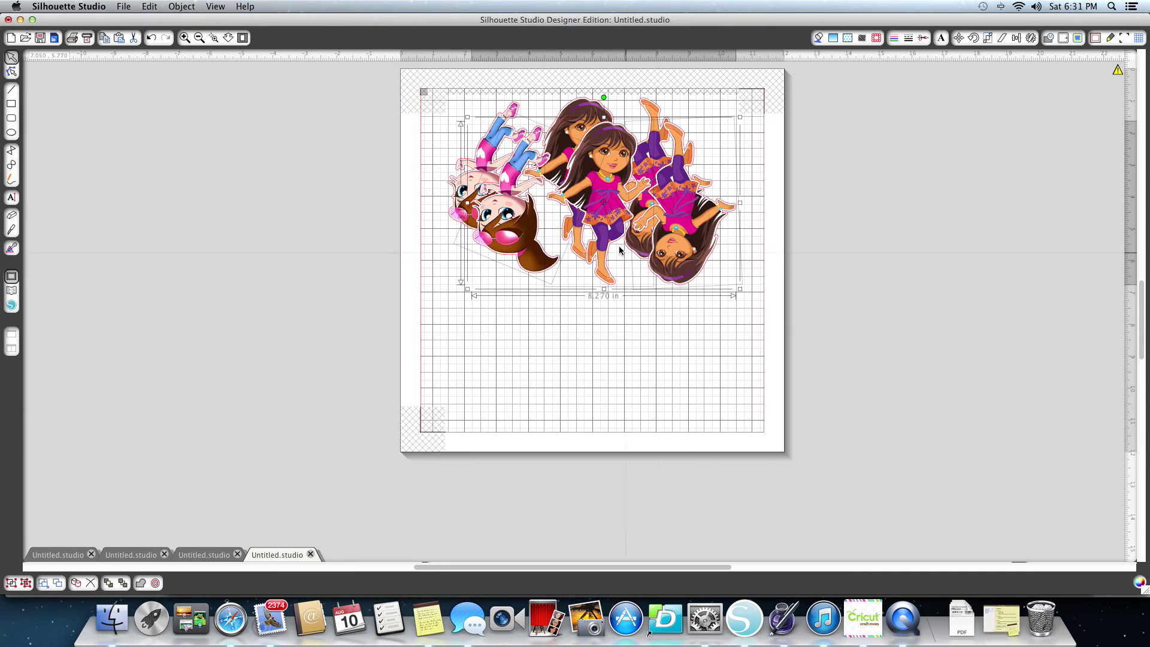
{"action": "left_click_drag", "start_coordinate": [616, 227], "coordinate": [609, 371]}
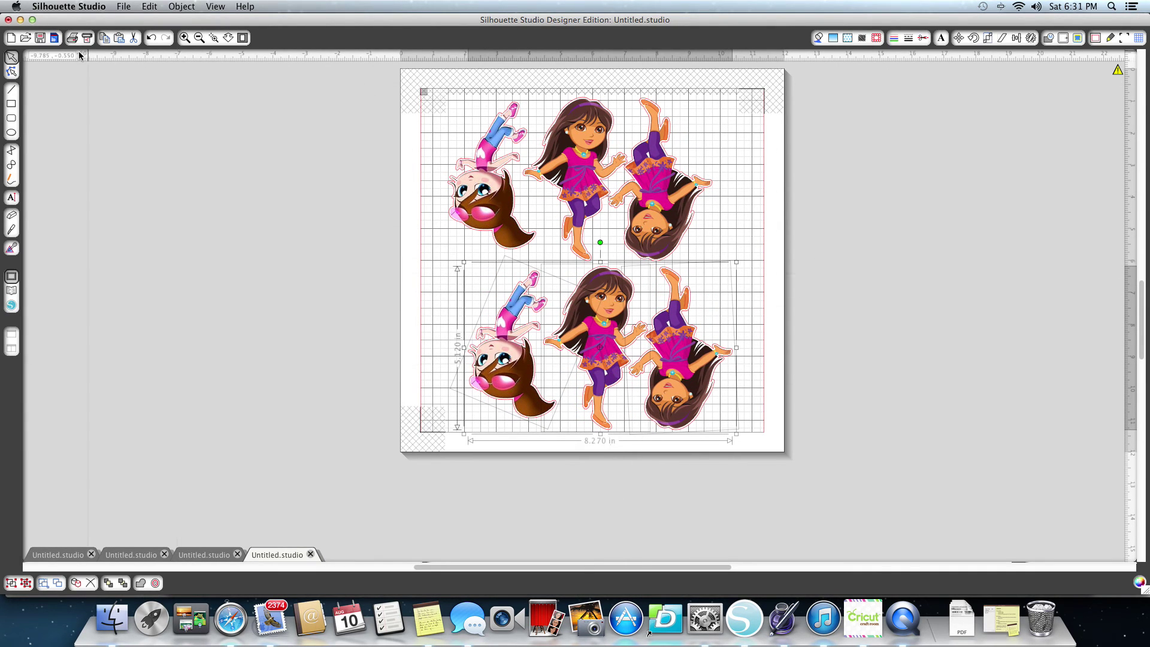
Step: Print the two-row page of six girls, 1 page per sheet
{"action": "left_click", "coordinate": [72, 38]}
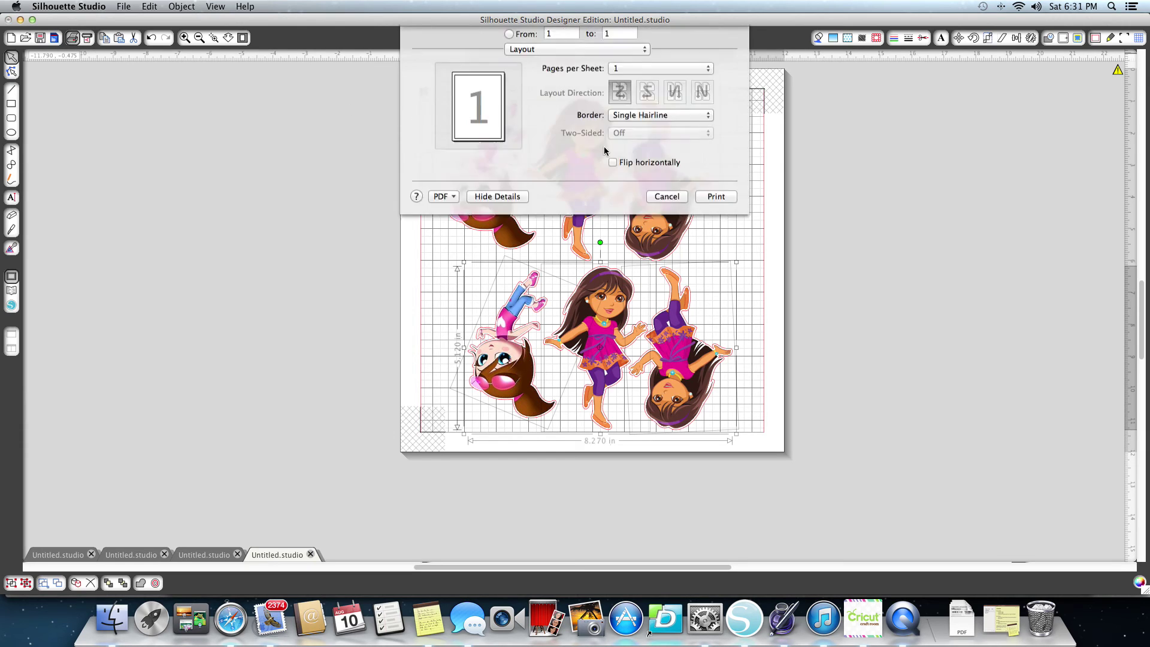
{"action": "left_click", "coordinate": [720, 282]}
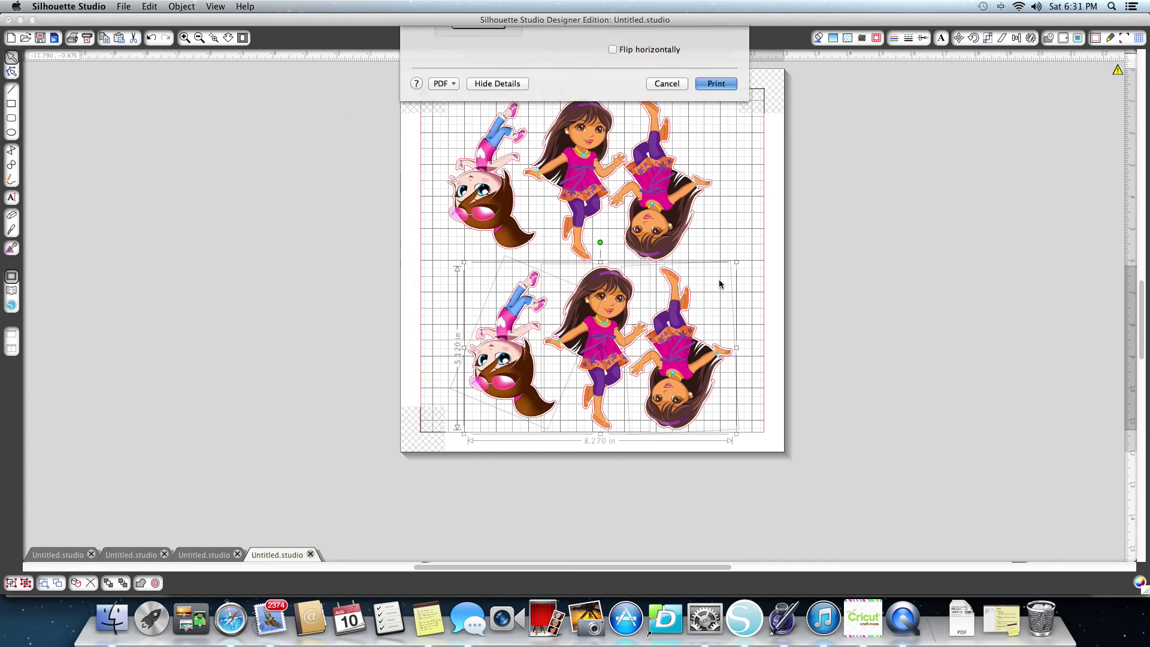